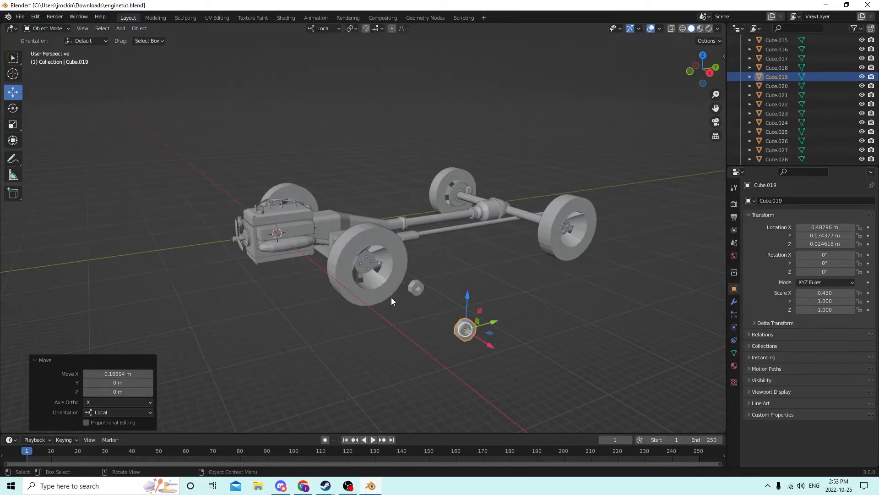
Move the loose nut beside the front wheel 0.192 m outward along its local X axis
click(413, 286)
middle_drag(414, 286, 504, 300)
drag(529, 281, 621, 284)
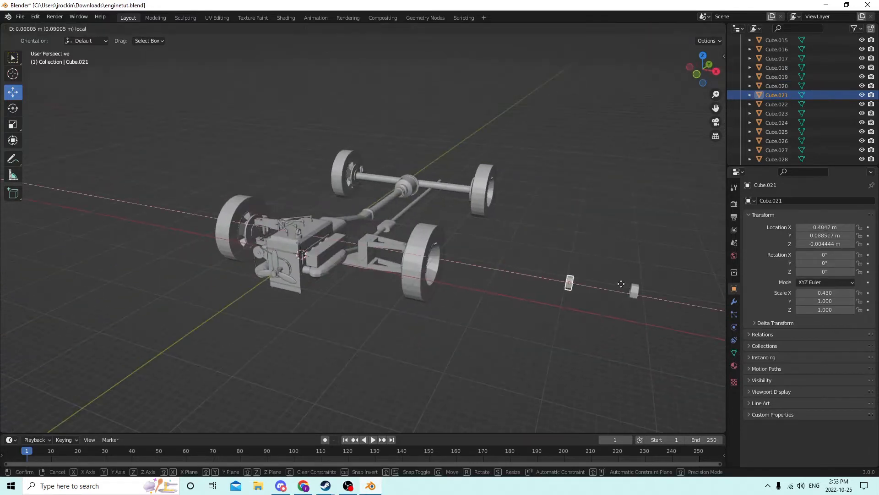
drag(677, 288, 679, 288)
Inspect the front and rear wheel hubs up close, selecting the rear wheel's bolts one after another
middle_drag(646, 280, 493, 239)
scroll(526, 297, down, 2)
scroll(456, 267, up, 3)
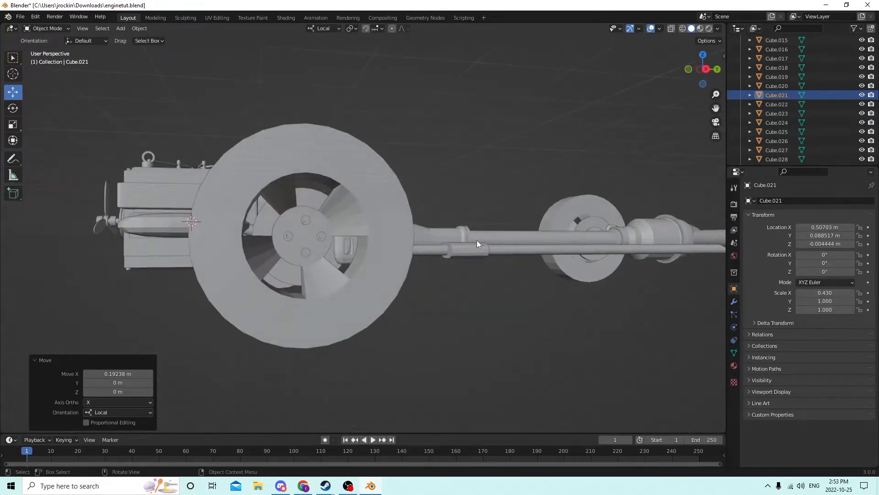
scroll(467, 242, up, 2)
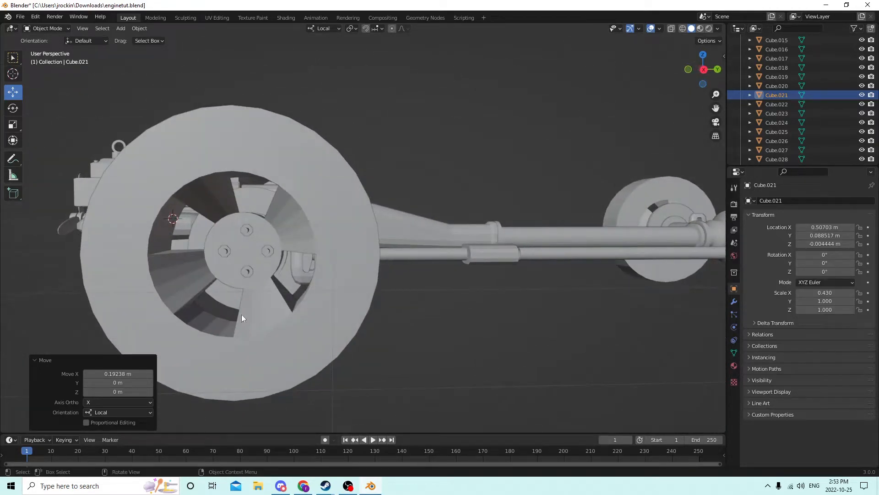
scroll(211, 266, down, 2)
middle_drag(234, 257, 375, 263)
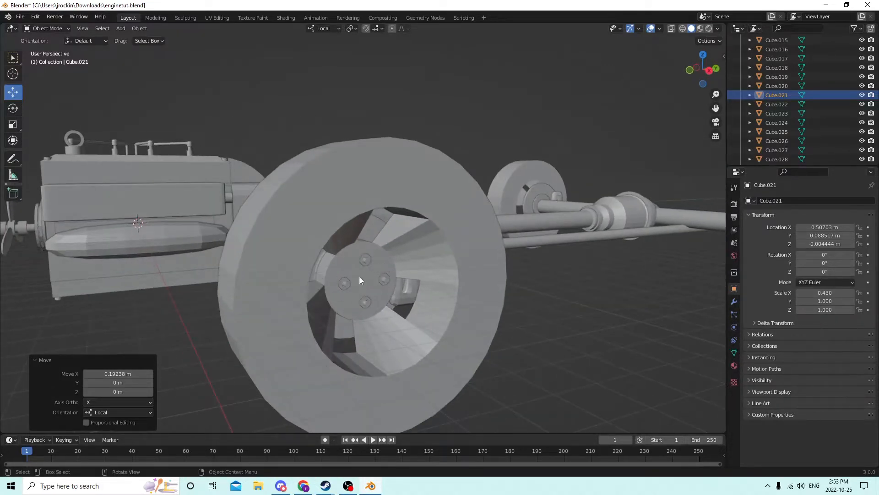
click(347, 286)
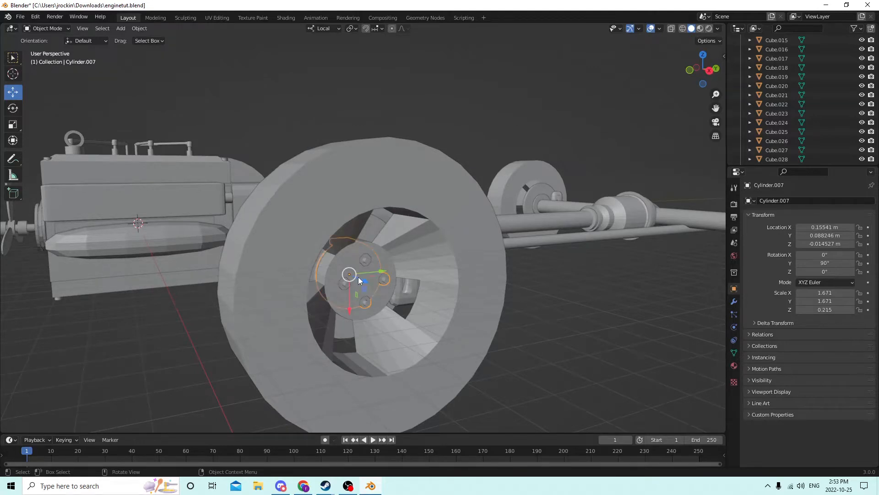
middle_drag(358, 277, 501, 260)
click(547, 275)
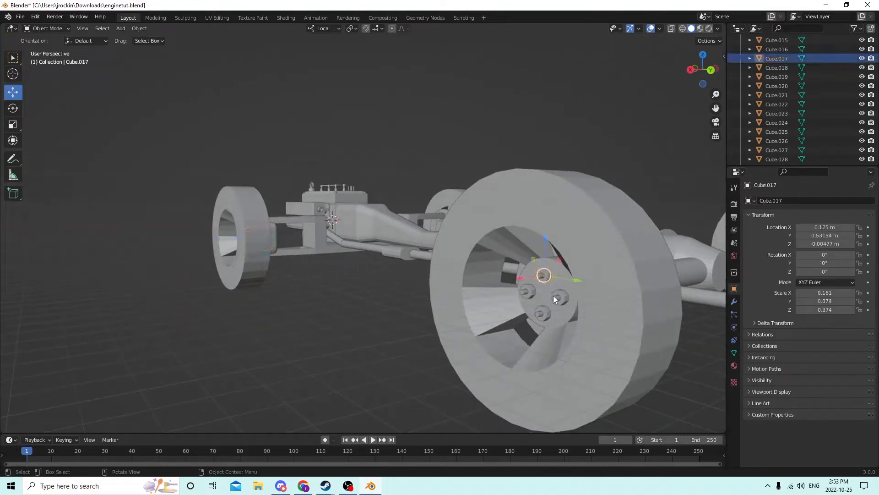
click(561, 296)
click(545, 313)
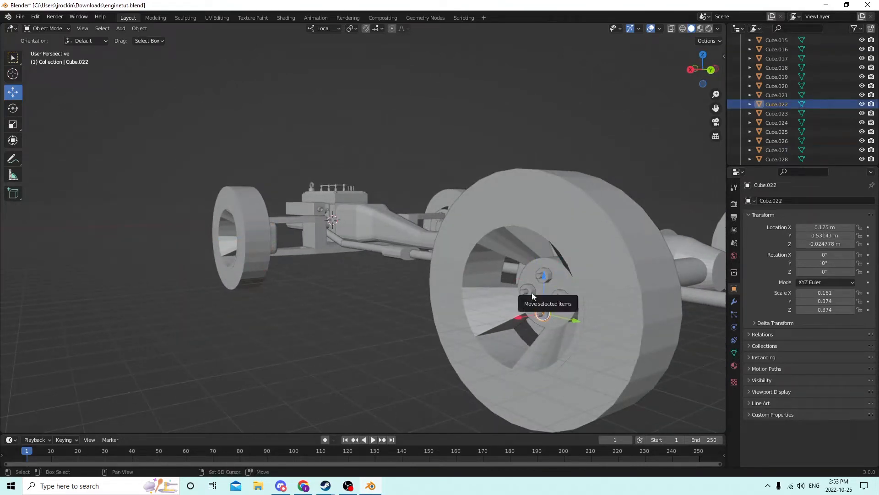
click(531, 292)
Examine the whole chassis, engine and drivetrain from several sides
middle_drag(506, 256, 309, 310)
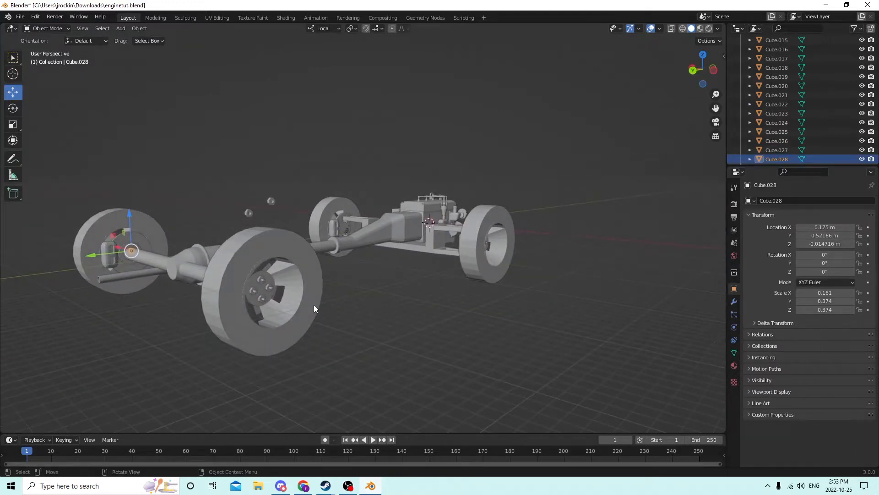
middle_drag(396, 269, 366, 278)
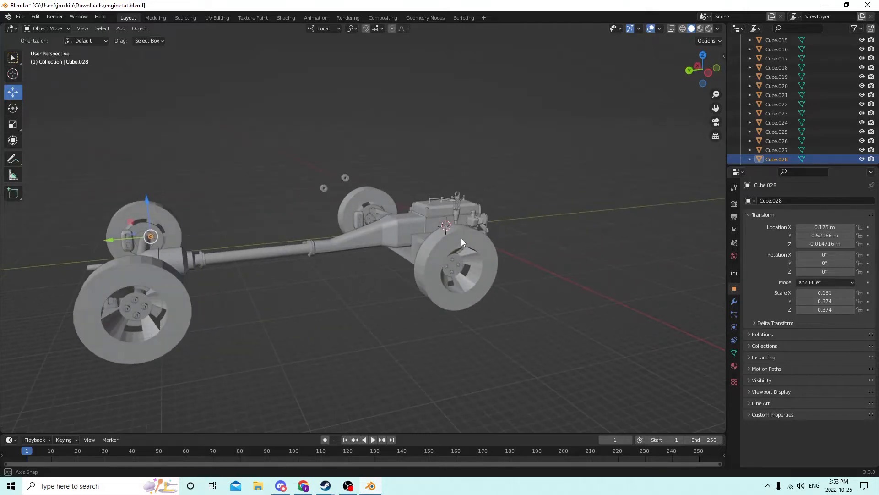
middle_drag(461, 238, 424, 269)
scroll(348, 251, up, 5)
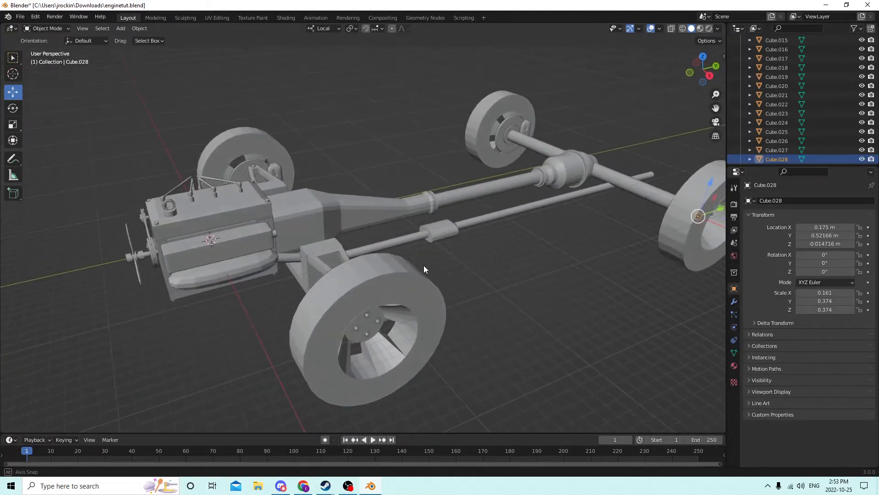
scroll(523, 250, down, 2)
middle_drag(523, 250, 468, 233)
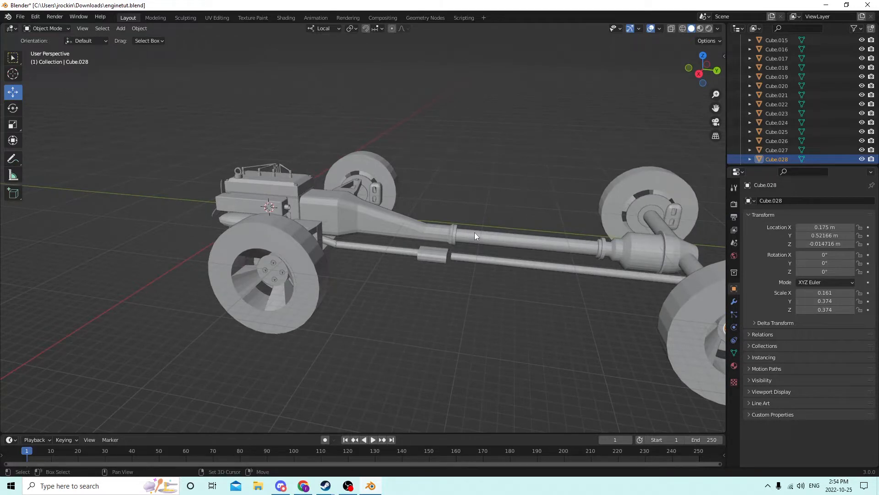
middle_drag(475, 232, 518, 227)
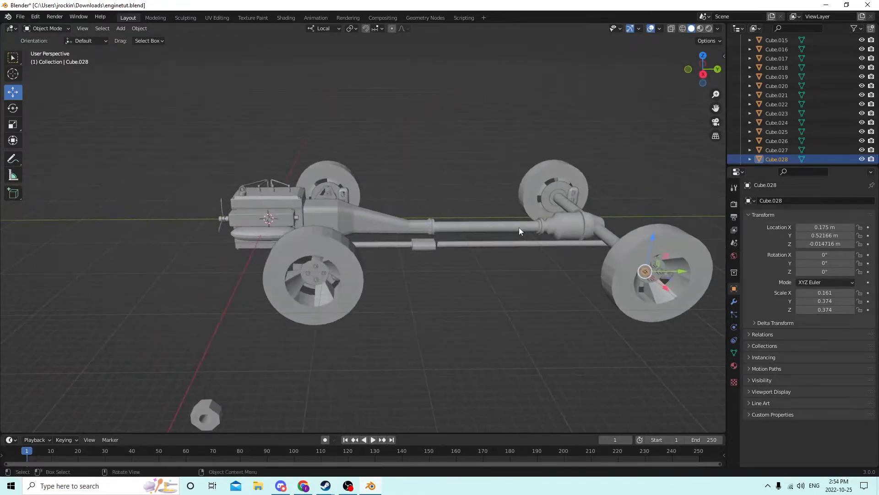
Add a cube, raise it about 0.052 m along Z and move it about 0.336 m along Y over the driveshaft
key(shift+a)
mouse_move(514, 228)
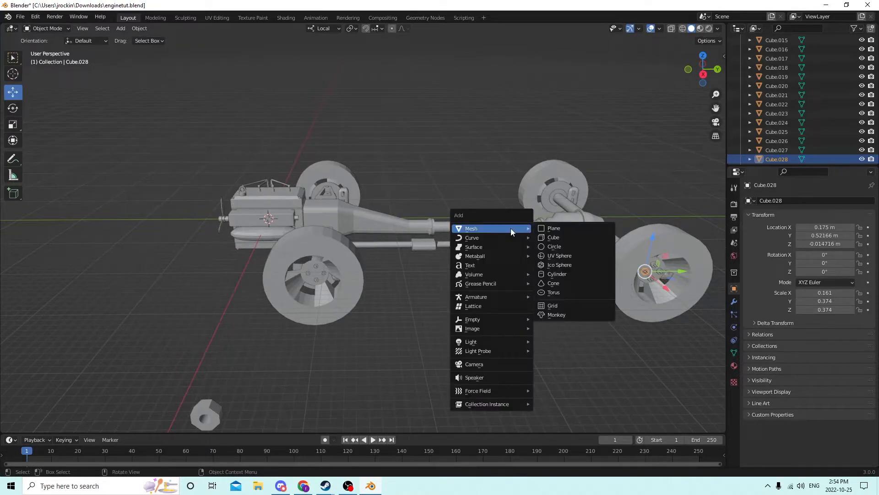
click(551, 237)
middle_drag(536, 234, 484, 216)
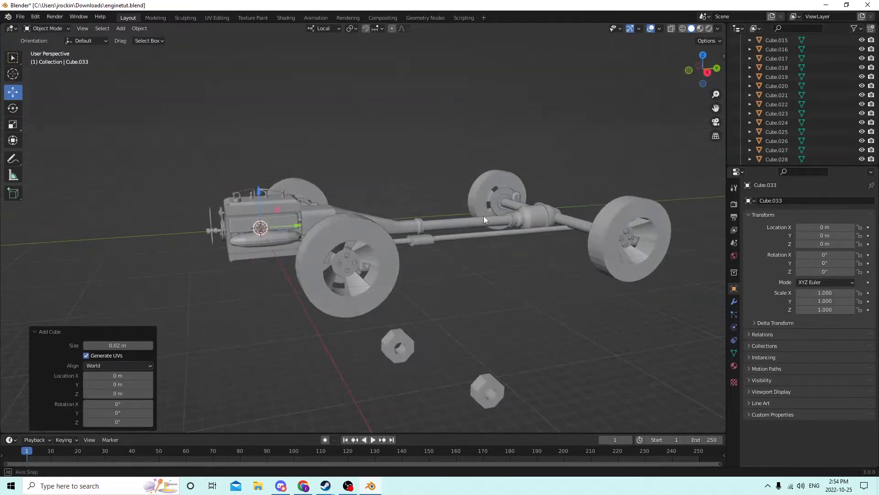
drag(256, 194, 253, 156)
middle_drag(253, 156, 316, 185)
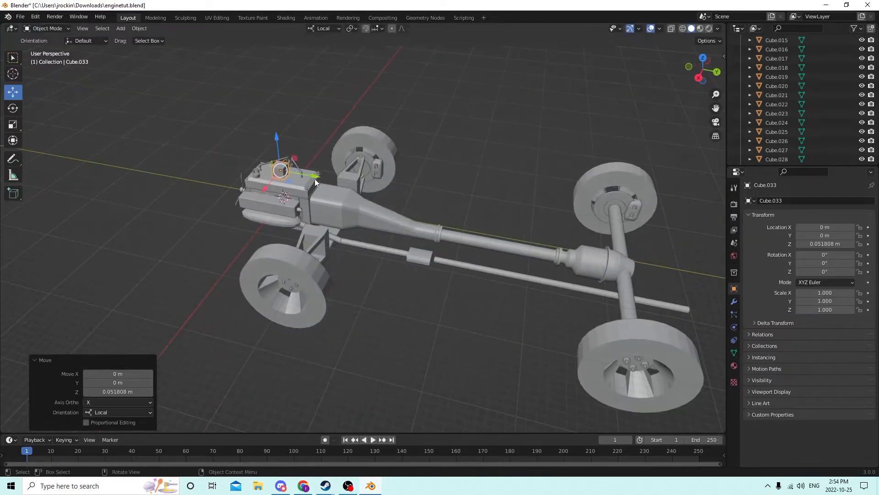
drag(315, 179, 392, 179)
drag(535, 172, 511, 199)
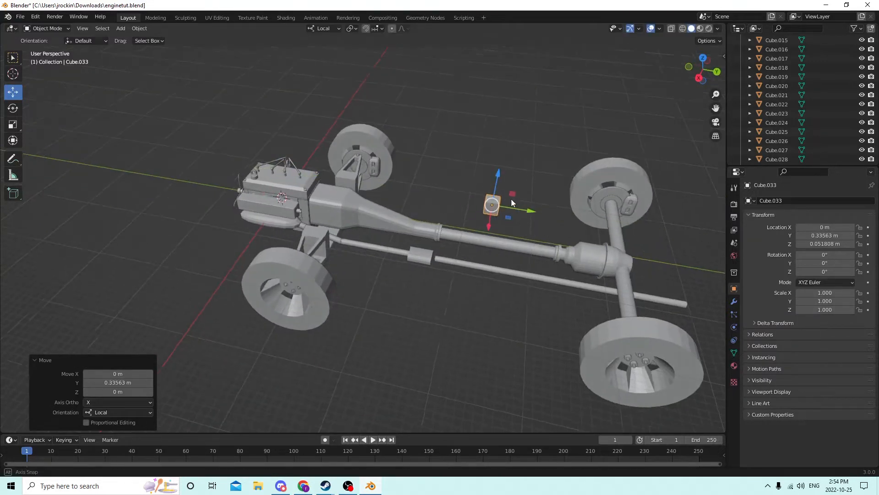
middle_drag(511, 199, 90, 92)
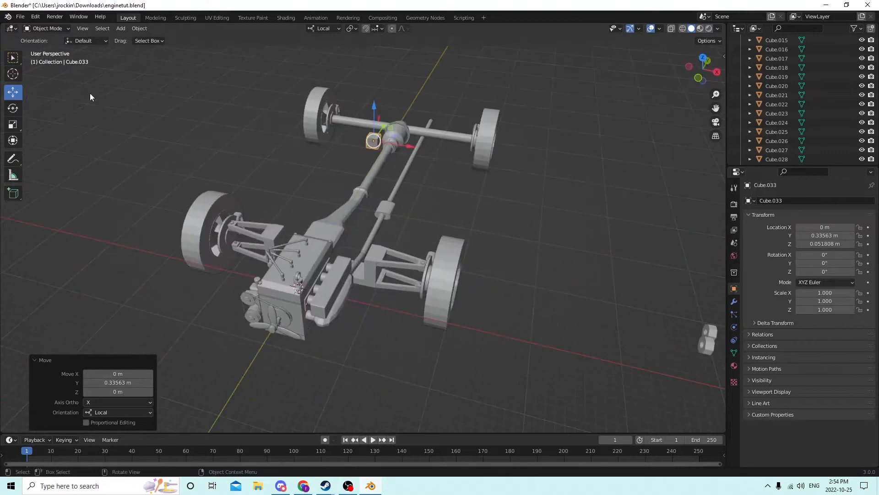
Scale the cube into a flat slab of about 19.0 in X, 7.13 in Y and 2.69 in Z
click(13, 124)
middle_drag(151, 137, 290, 136)
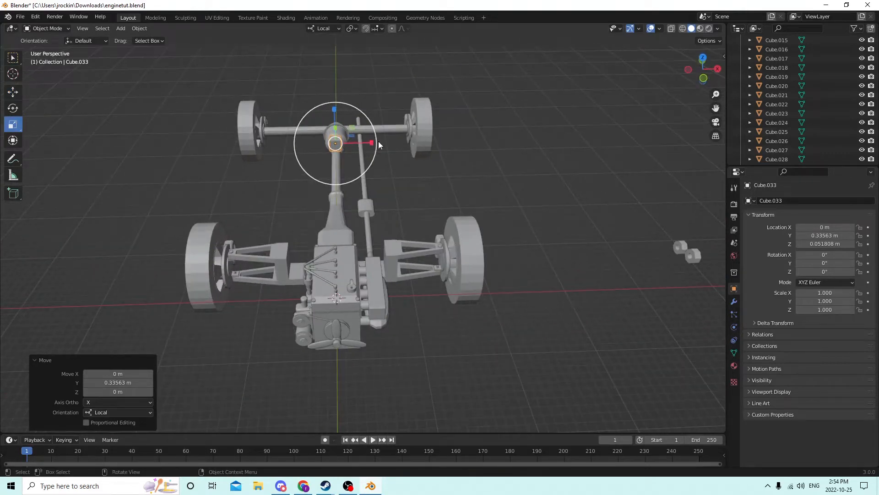
drag(379, 143, 603, 142)
drag(680, 140, 680, 139)
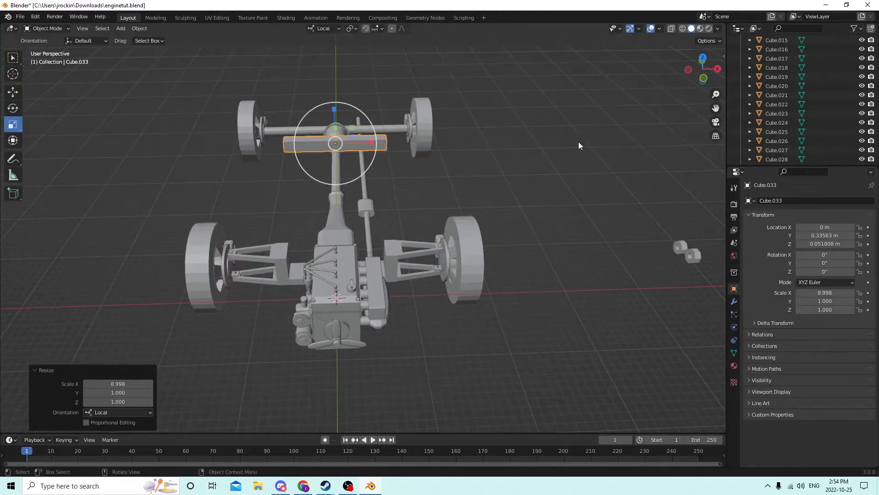
middle_drag(579, 142, 473, 145)
drag(482, 190, 501, 213)
middle_drag(501, 213, 521, 198)
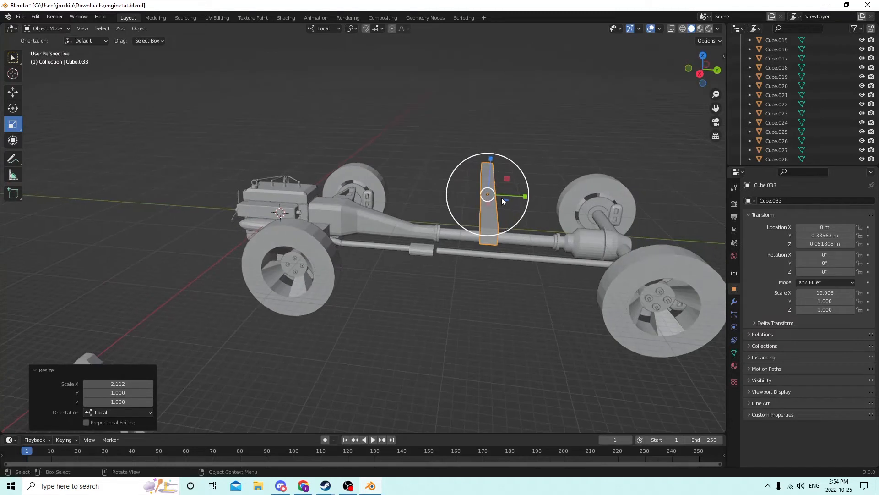
drag(521, 197, 632, 198)
mouse_move(489, 158)
mouse_down()
mouse_move(488, 135)
mouse_move(481, 169)
mouse_up()
middle_drag(482, 170, 495, 158)
Raise the slab about 0.068 m along Z above the chassis
click(13, 93)
middle_drag(376, 142, 489, 171)
drag(481, 160, 485, 112)
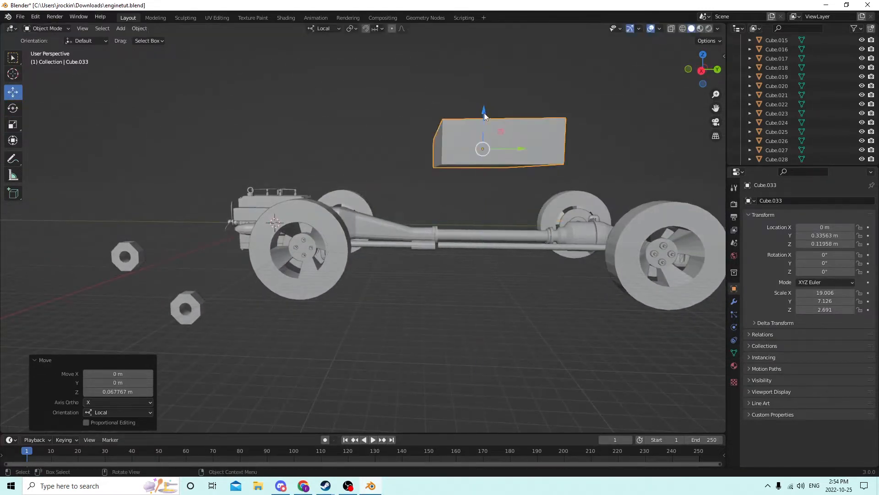
middle_drag(485, 113, 458, 140)
middle_drag(517, 158, 292, 157)
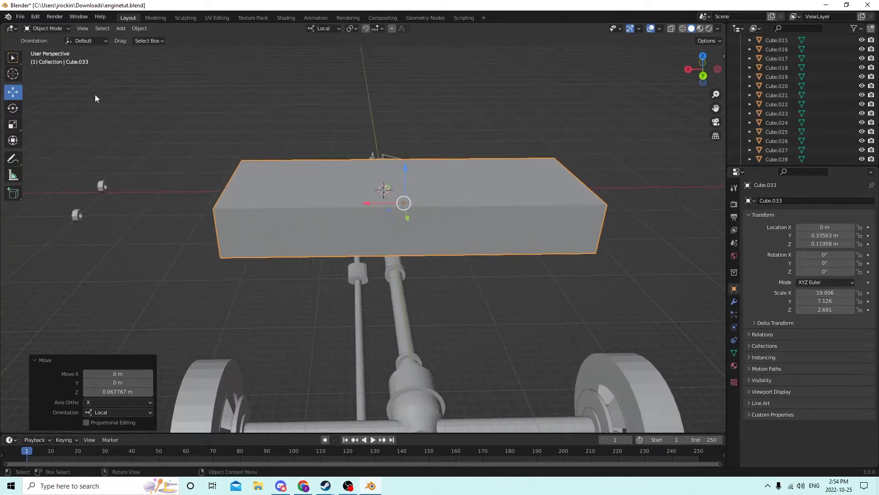
Enlarge the block to a scale of about 6.49 in Z and 14.25 in Y
middle_drag(178, 122, 220, 126)
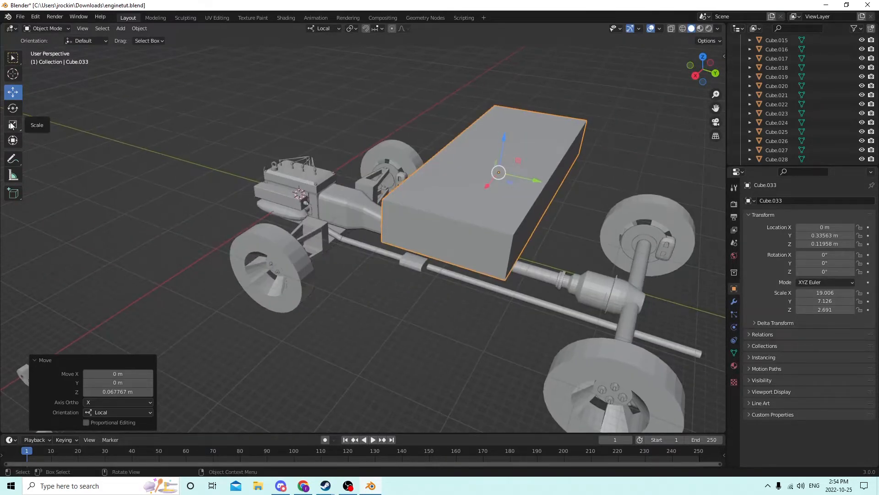
middle_drag(443, 149, 435, 113)
drag(417, 121, 415, 92)
middle_drag(406, 129, 511, 120)
drag(500, 123, 506, 97)
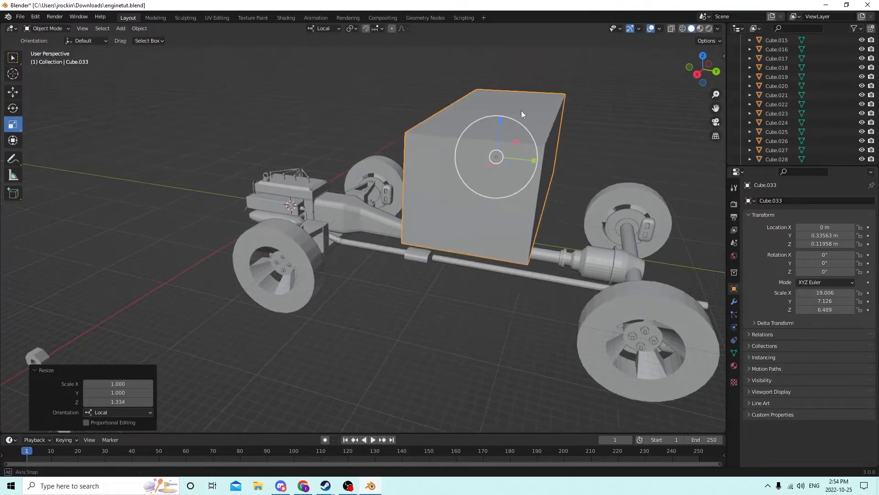
middle_drag(521, 110, 515, 159)
drag(524, 150, 565, 148)
middle_drag(565, 147, 522, 136)
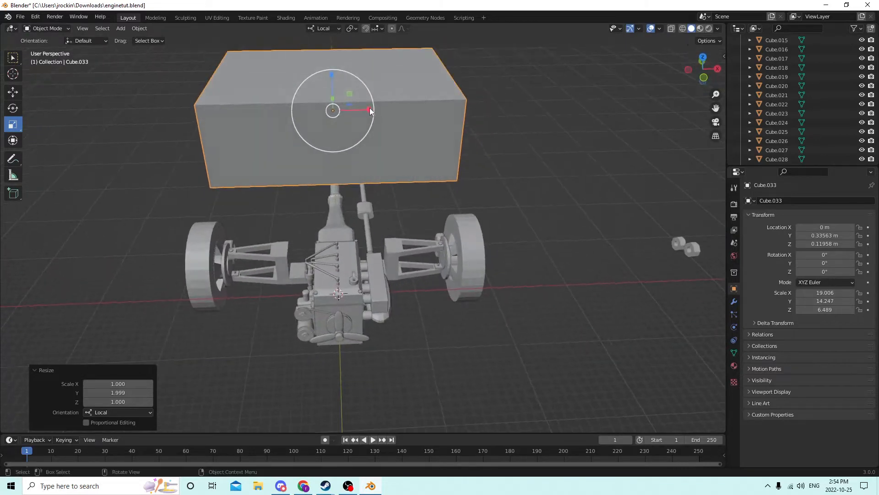
Adjust the block's width between the wheels to a scale of about 18.29 in X
drag(370, 111, 361, 106)
middle_drag(362, 106, 151, 98)
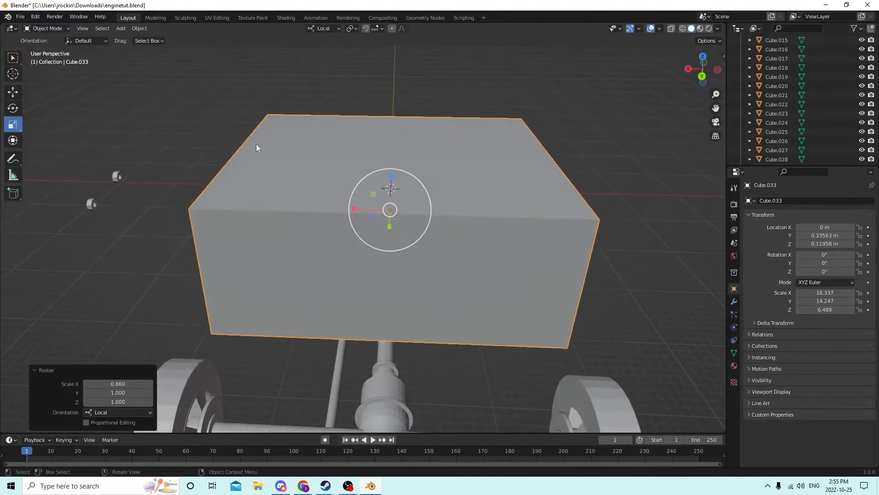
drag(354, 208, 347, 211)
middle_drag(347, 211, 355, 142)
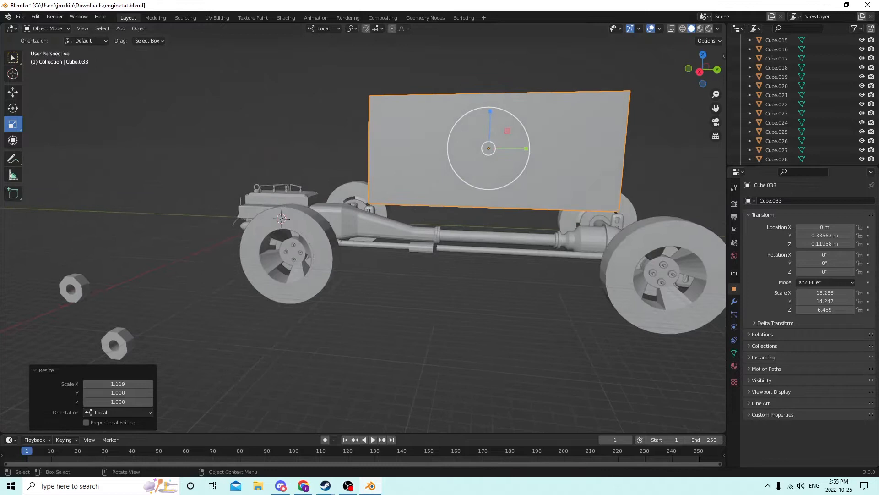
Raise the block about 0.053 m along Z
click(13, 93)
middle_drag(137, 92, 448, 207)
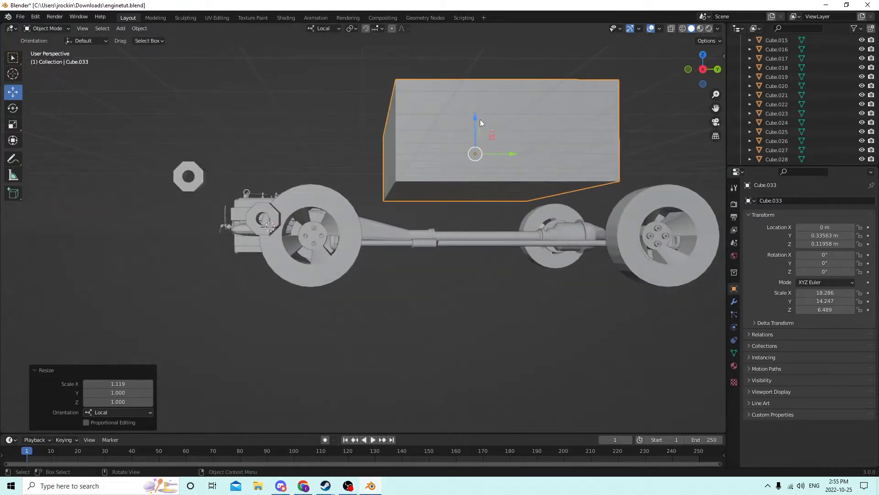
drag(474, 116, 469, 103)
middle_drag(469, 103, 466, 147)
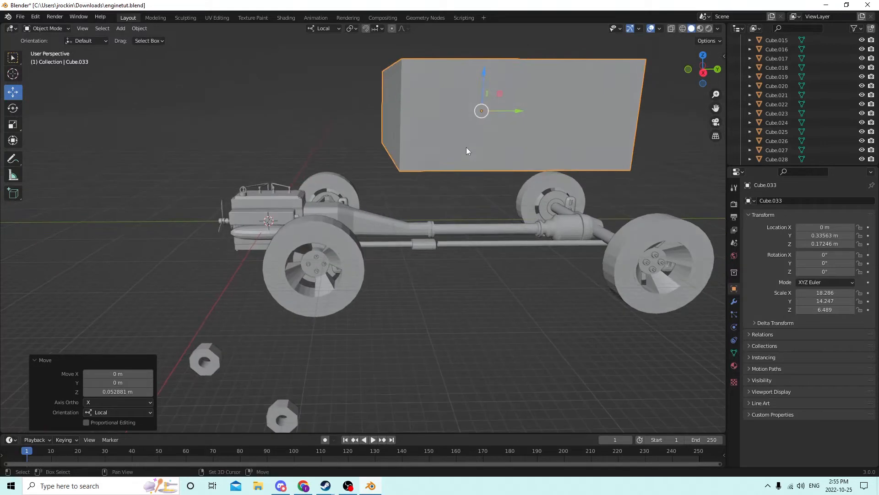
Duplicate the block and lower the copy about 0.128 m along Z, directly beneath the original
key(shift+d)
right_click(485, 142)
drag(484, 72, 501, 155)
middle_drag(501, 156, 485, 156)
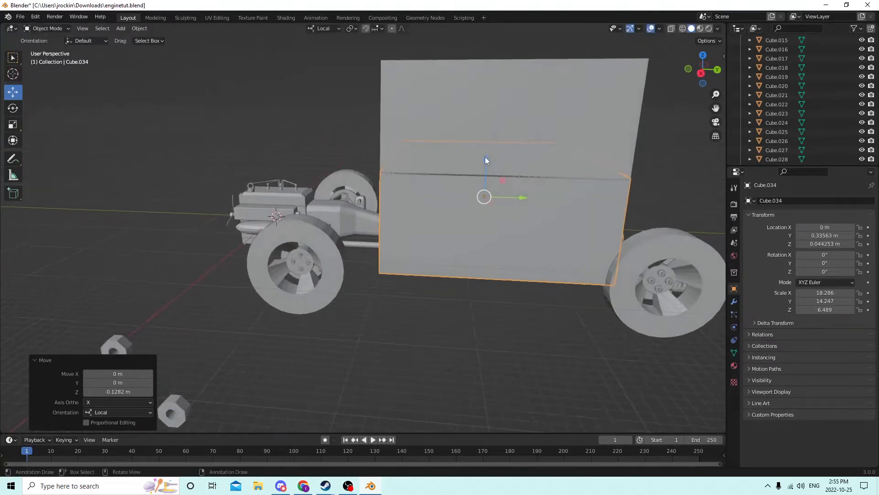
middle_drag(544, 204, 481, 94)
Nudge the upper block up about 0.0014 m along Z
click(451, 130)
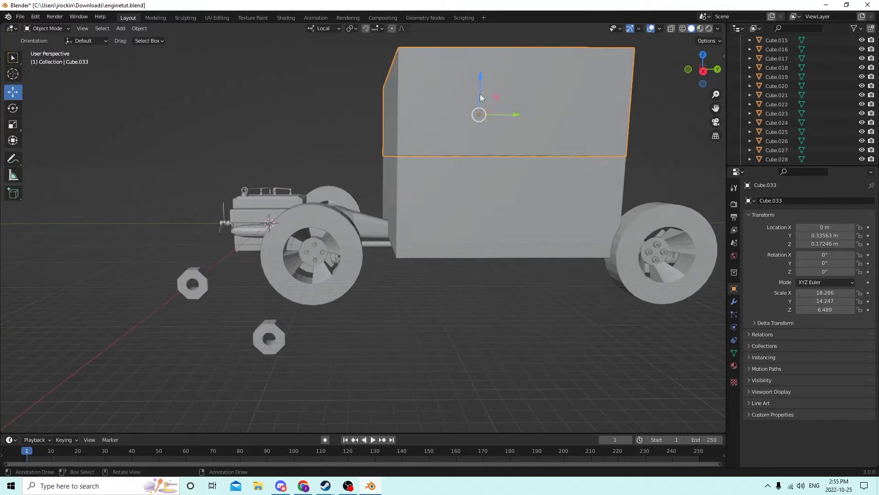
drag(477, 78, 479, 74)
mouse_move(476, 90)
middle_down()
mouse_move(416, 101)
mouse_move(505, 99)
mouse_move(474, 101)
middle_up()
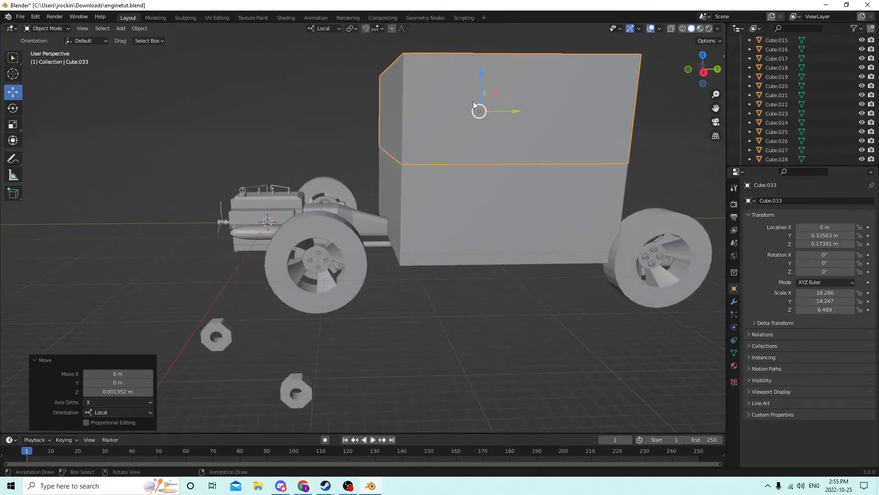
Delete the lower duplicate block
click(615, 170)
middle_drag(616, 170, 460, 125)
key(Delete)
Edit the remaining block's mesh and narrow its upper face to about 0.698 in X to taper the sides
click(498, 112)
key(Tab)
scroll(478, 185, up, 1)
middle_drag(538, 275, 458, 297)
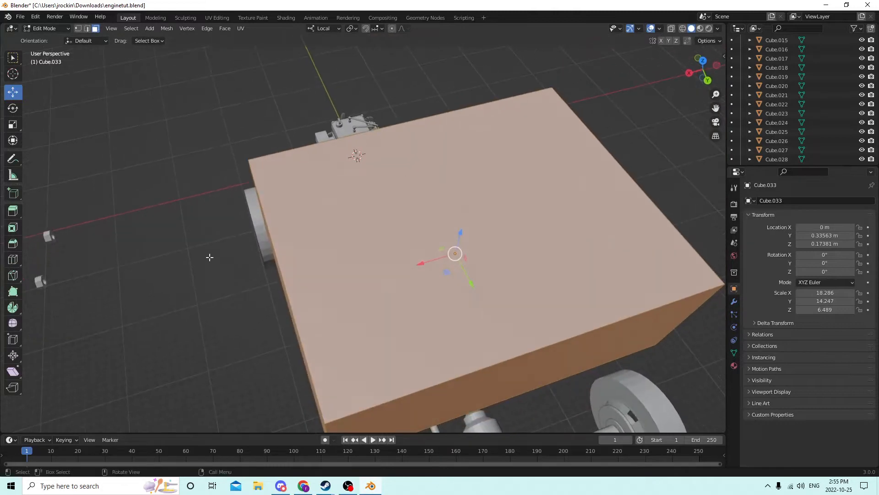
middle_drag(515, 218, 452, 213)
click(507, 216)
middle_drag(120, 132, 251, 148)
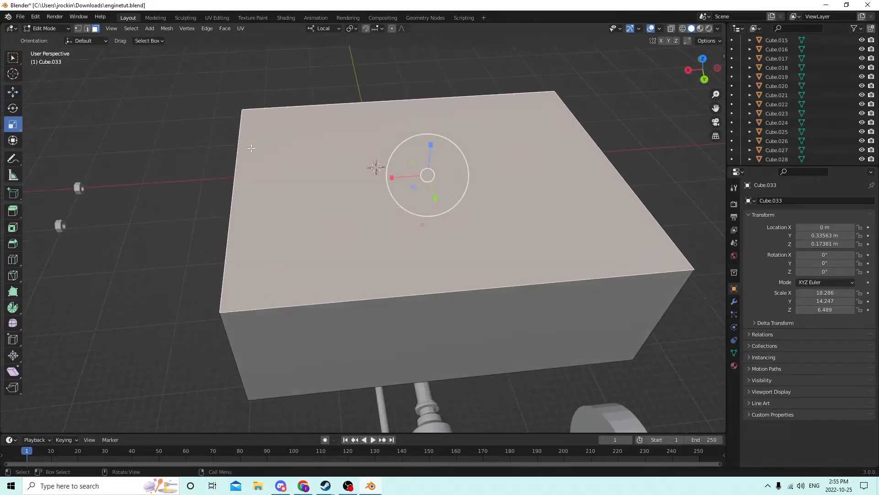
drag(393, 178, 407, 177)
middle_drag(408, 177, 491, 151)
scroll(563, 109, down, 2)
mouse_move(564, 109)
middle_down()
mouse_move(579, 114)
mouse_move(563, 123)
middle_up()
scroll(564, 123, up, 1)
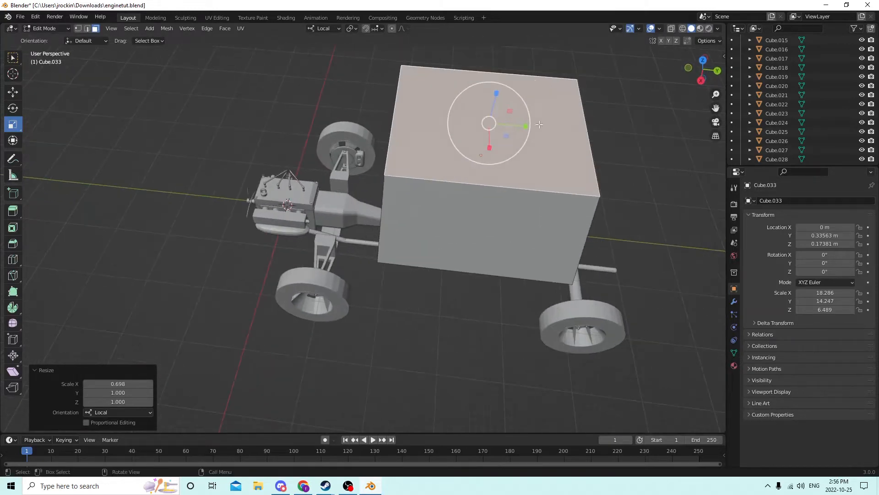
Scale the block's upper face to about 0.712 in Y to taper the front and rear
drag(525, 127, 513, 124)
middle_drag(512, 124, 513, 77)
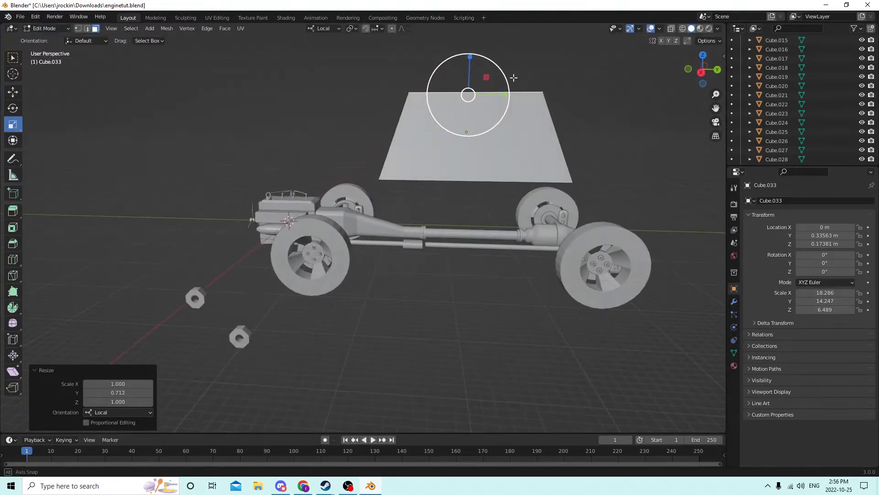
drag(469, 58, 467, 68)
right_click(467, 67)
middle_drag(467, 68, 451, 89)
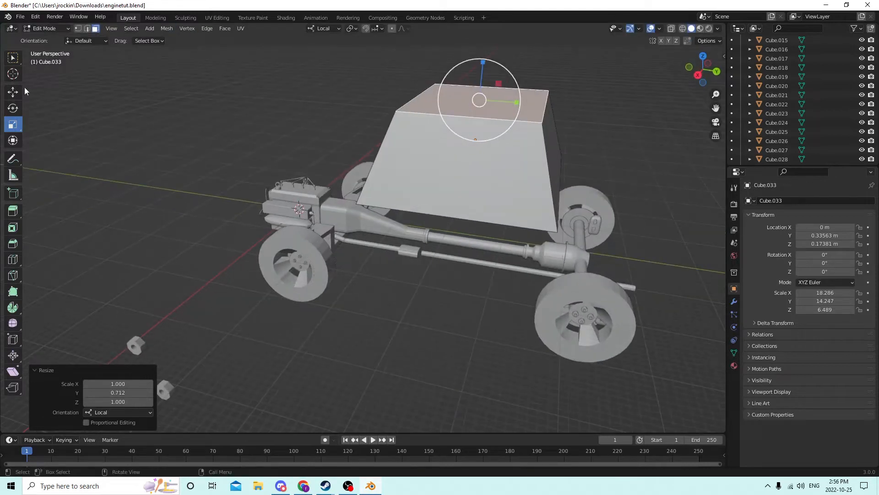
Lower the upper face along Z to flatten the block, and raise the whole block about 0.082 m
drag(486, 62, 480, 88)
middle_drag(481, 87, 506, 84)
key(Tab)
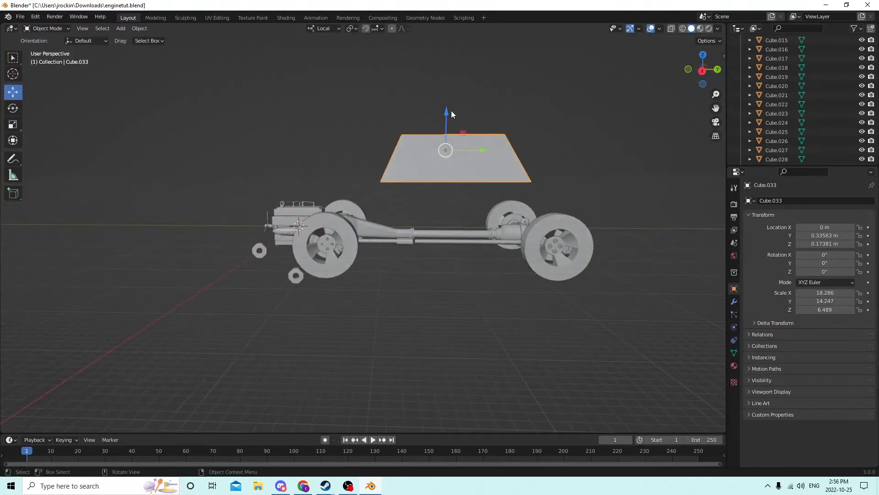
drag(446, 113, 447, 73)
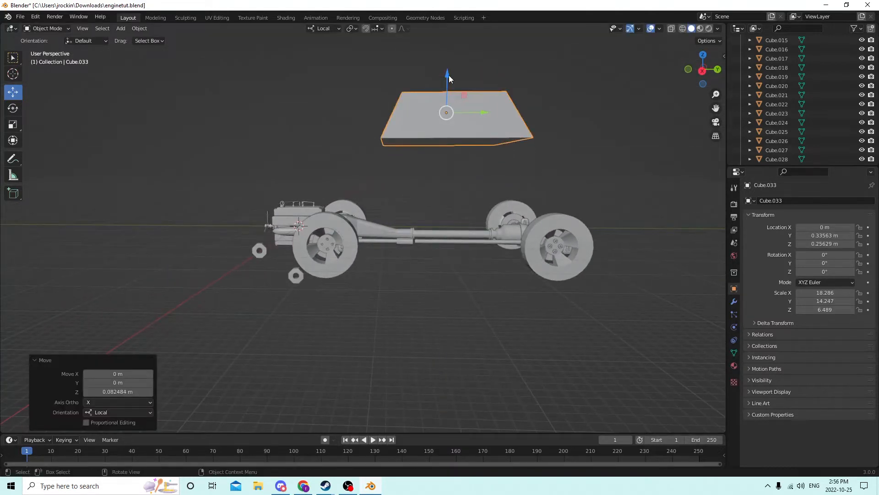
Extrude the block's bottom face about 0.111 m downward to form the lower body
middle_drag(477, 167, 459, 180)
key(Tab)
click(460, 151)
middle_drag(445, 106, 442, 128)
key(e)
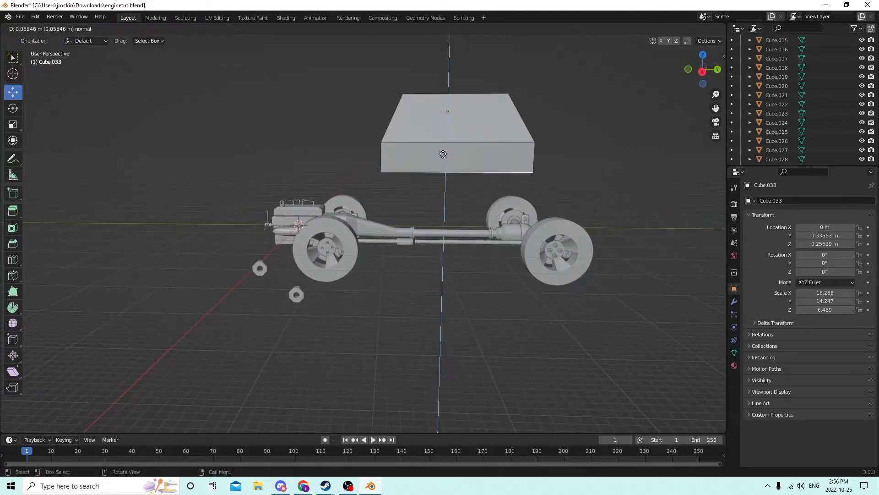
click(442, 178)
middle_drag(442, 179, 483, 206)
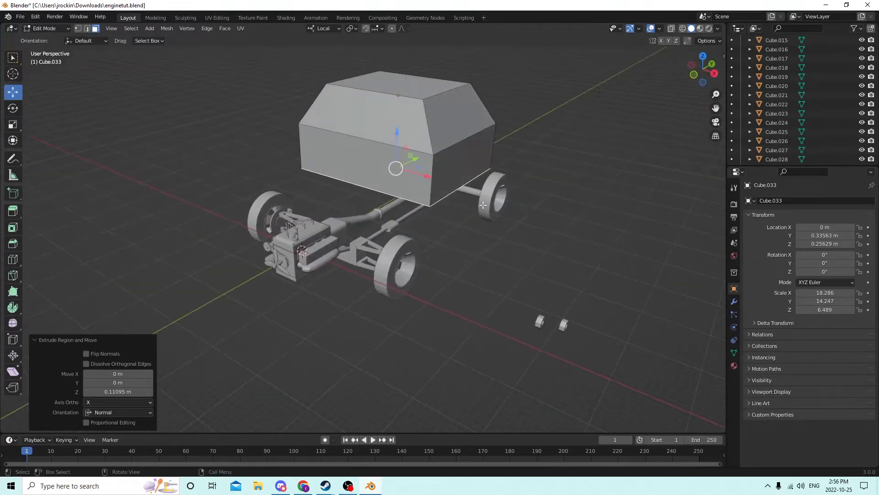
middle_drag(358, 168, 321, 133)
Move the whole body about 0.041 m toward the engine along Y
key(Tab)
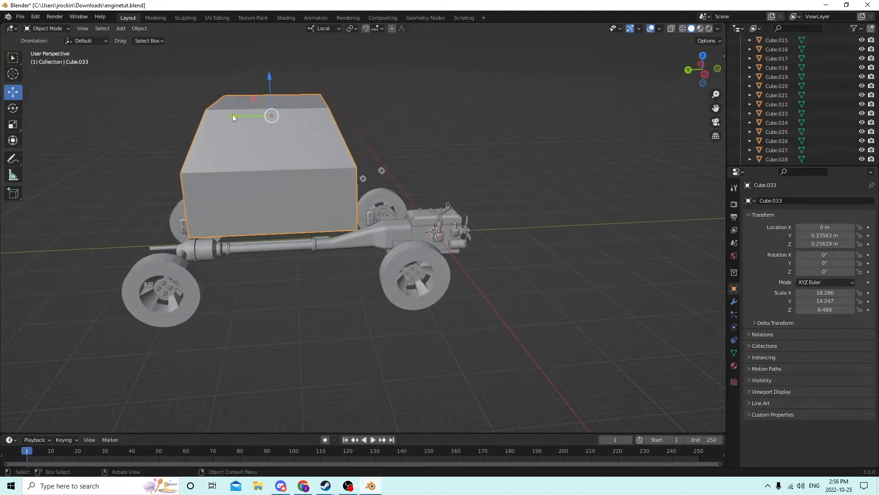
drag(232, 114, 259, 115)
middle_drag(259, 115, 211, 103)
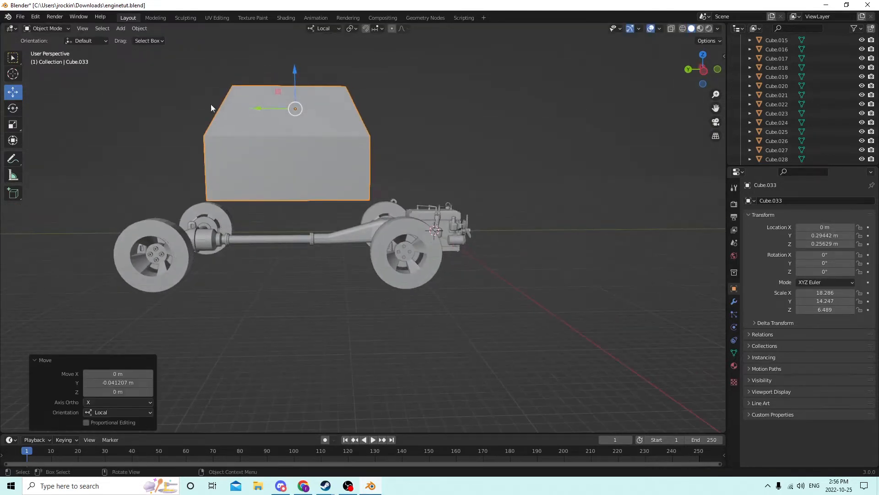
Lengthen the body along Y to a scale of about 19.285
drag(256, 105, 243, 106)
right_click(247, 107)
mouse_move(243, 106)
middle_down()
mouse_move(279, 109)
mouse_move(254, 113)
middle_up()
key(Tab)
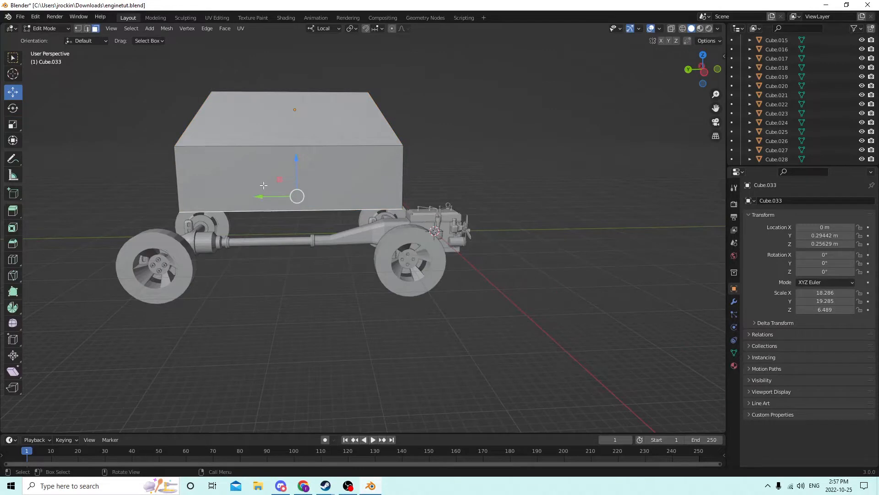
key(Tab)
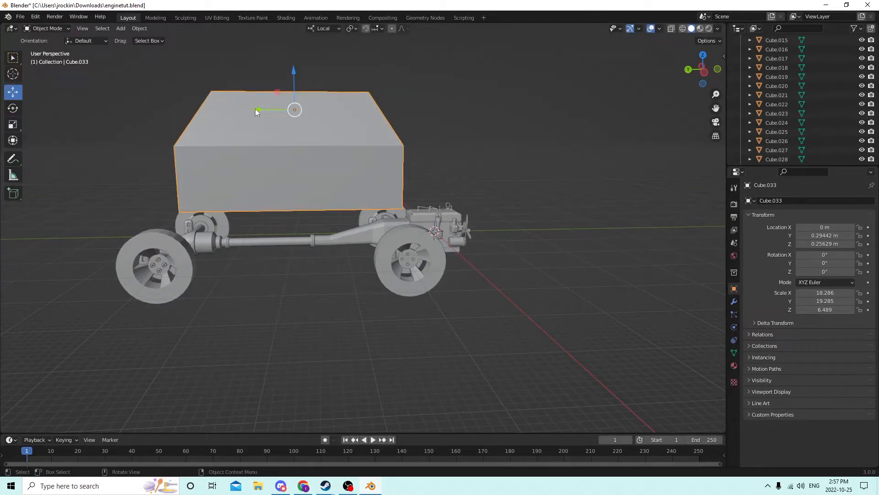
Shift the body about 0.011 m rearward along Y and lower it over the chassis to Z 0.16883 m
drag(255, 108, 248, 109)
mouse_move(248, 109)
middle_down()
mouse_move(255, 90)
mouse_move(197, 115)
mouse_move(118, 119)
mouse_move(241, 112)
middle_up()
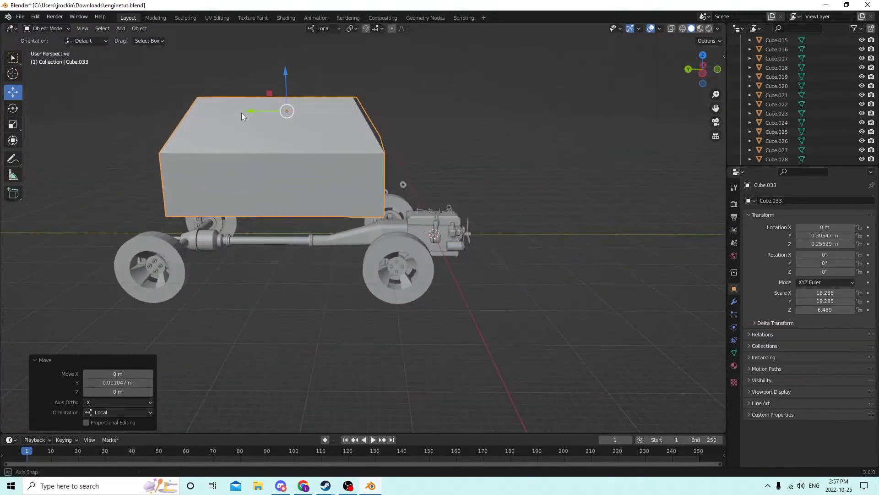
drag(284, 73, 295, 118)
middle_drag(295, 117, 288, 182)
Select the front face of the lower body in the body's mesh
click(308, 217)
middle_drag(308, 217, 408, 225)
key(Tab)
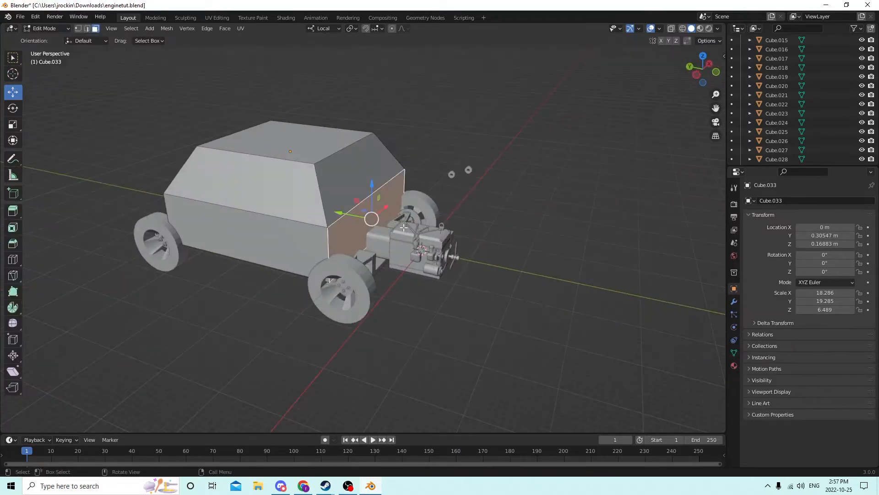
Try extruding the lower front face about 0.239 m over the engine, and undo the extrusion
key(e)
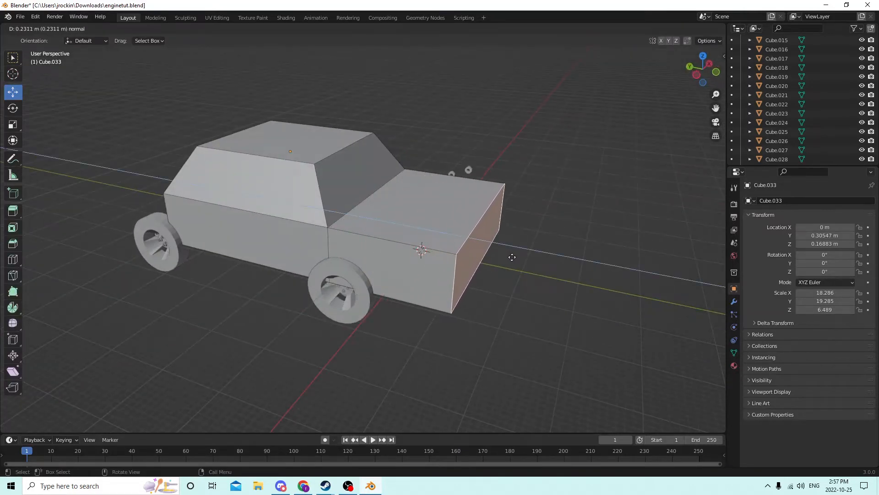
click(515, 258)
middle_drag(515, 238, 512, 181)
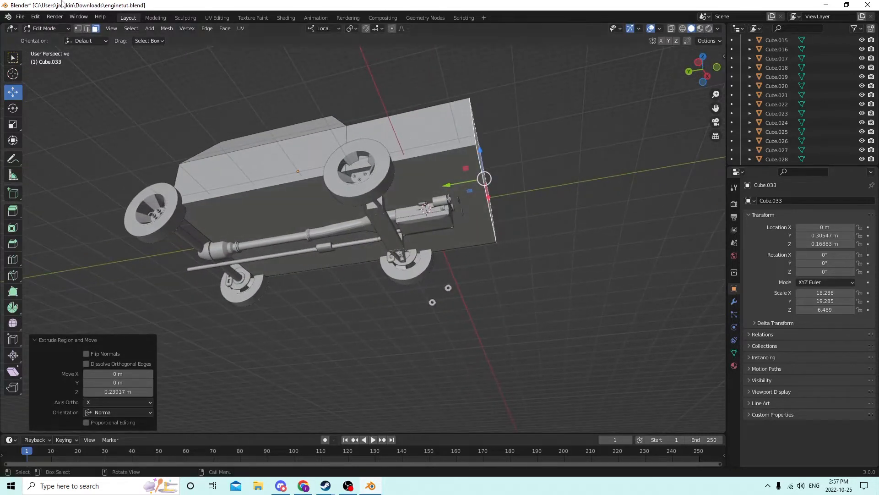
click(36, 18)
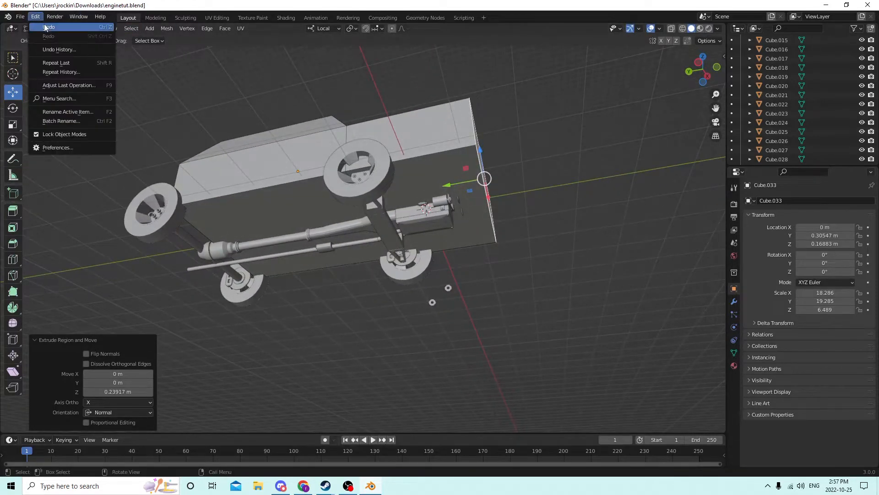
click(46, 27)
Extrude the lower front face about 0.241 m forward as a hood and pull it back about 0.024 m along Y
middle_drag(555, 196, 570, 241)
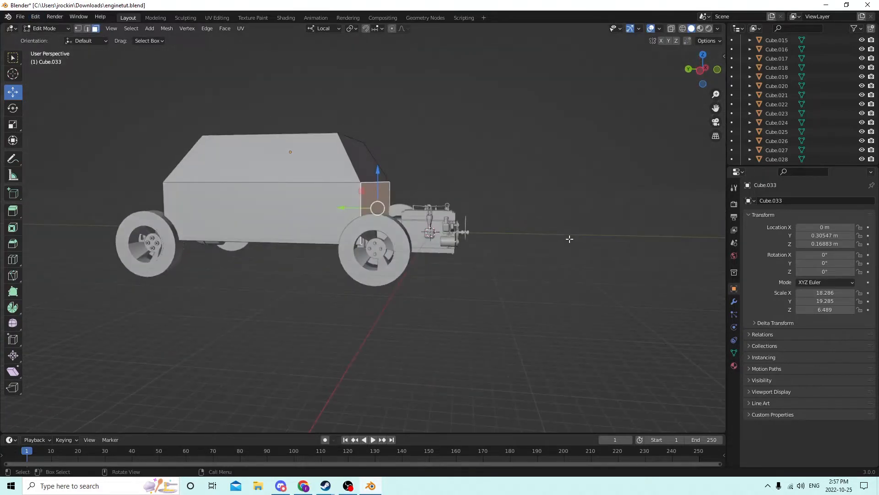
key(e)
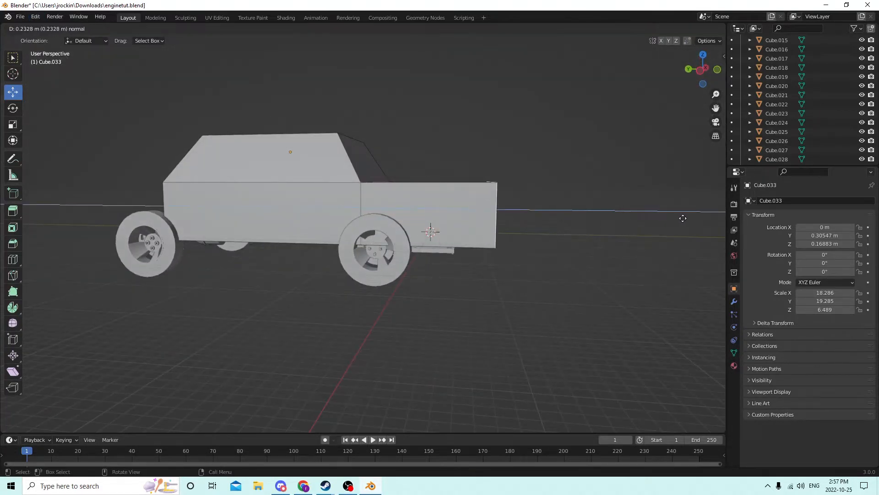
click(687, 217)
middle_drag(686, 217, 521, 168)
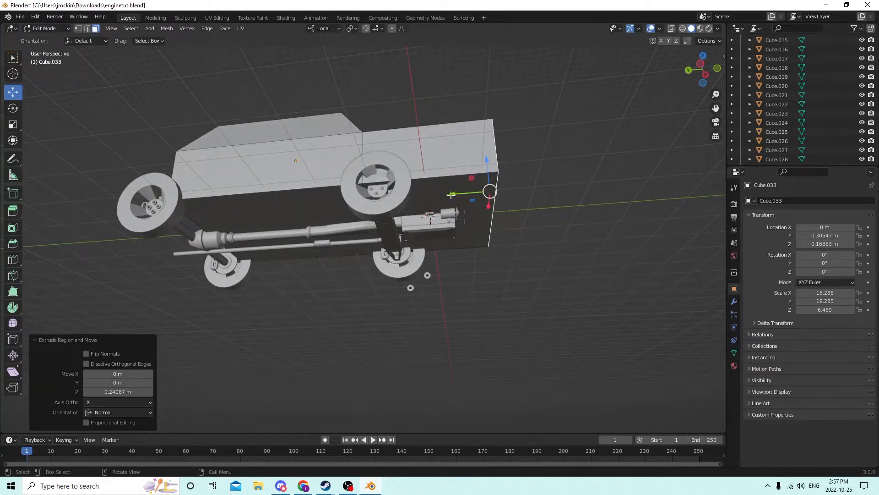
drag(451, 194, 437, 193)
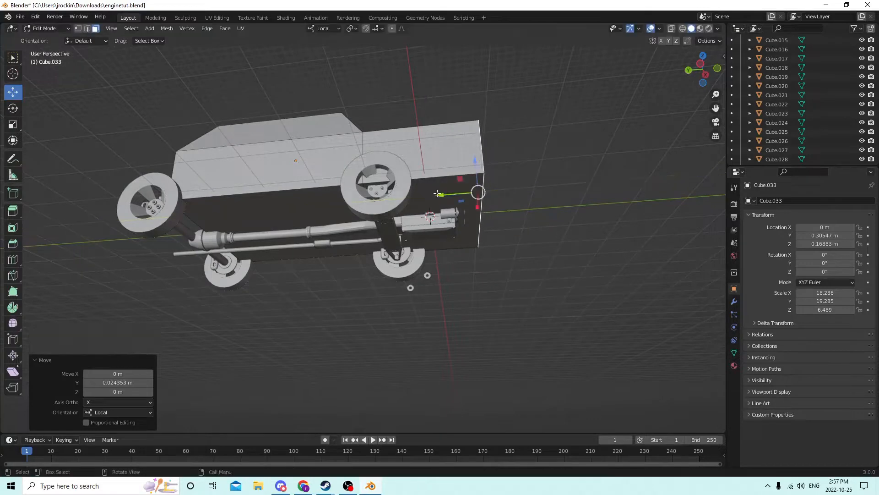
middle_drag(504, 168, 468, 200)
click(578, 167)
middle_drag(578, 167, 605, 127)
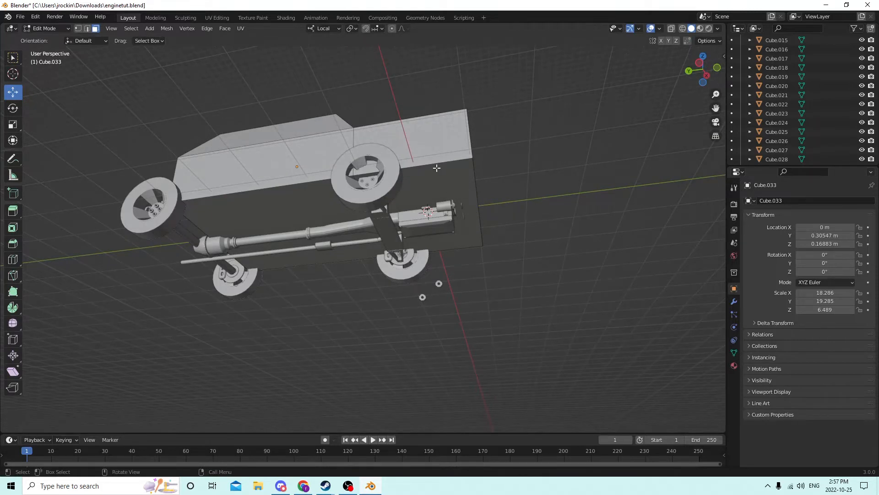
Extrude the lower rear face about 0.144 m backward to form the trunk
middle_drag(436, 168, 504, 214)
click(258, 264)
middle_drag(255, 264, 271, 281)
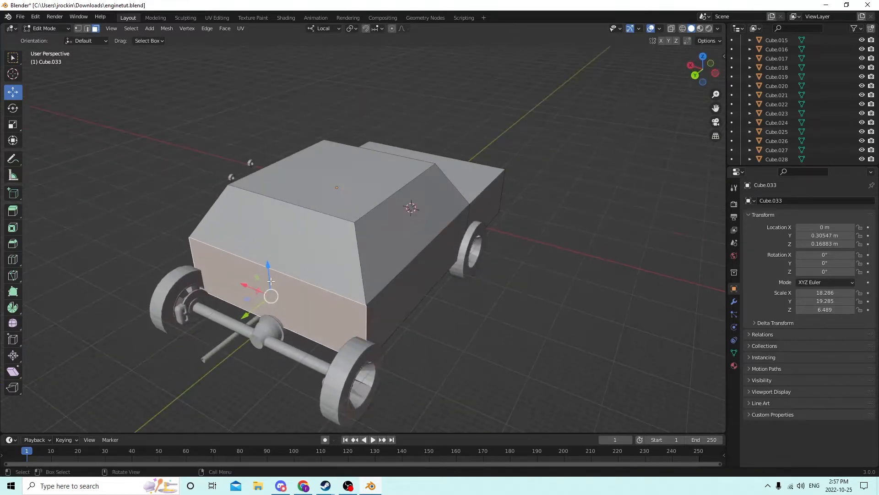
key(e)
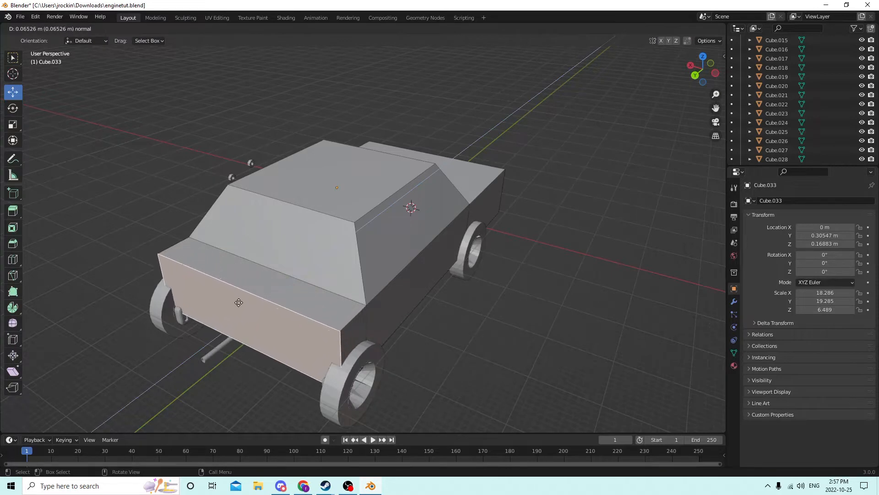
click(202, 332)
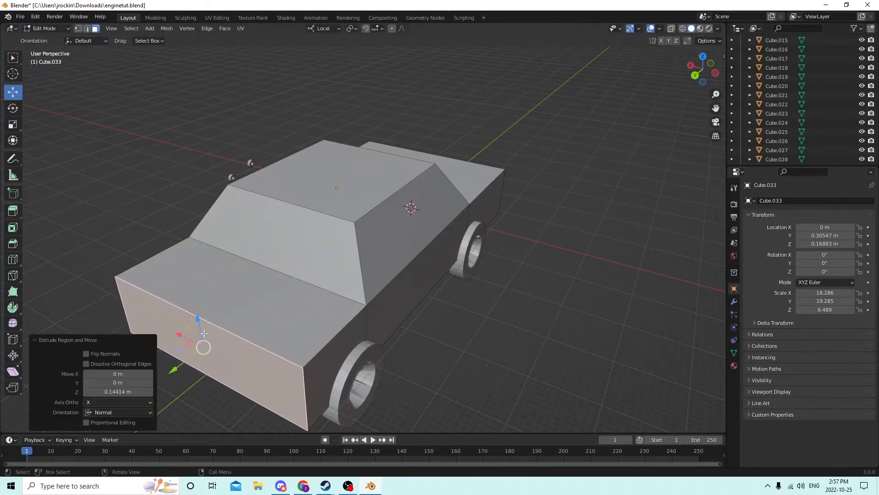
middle_drag(201, 332, 368, 113)
Move the whole body slightly rearward along Y to location 0.32253 m
key(Tab)
middle_drag(373, 146, 477, 155)
key(Tab)
key(Tab)
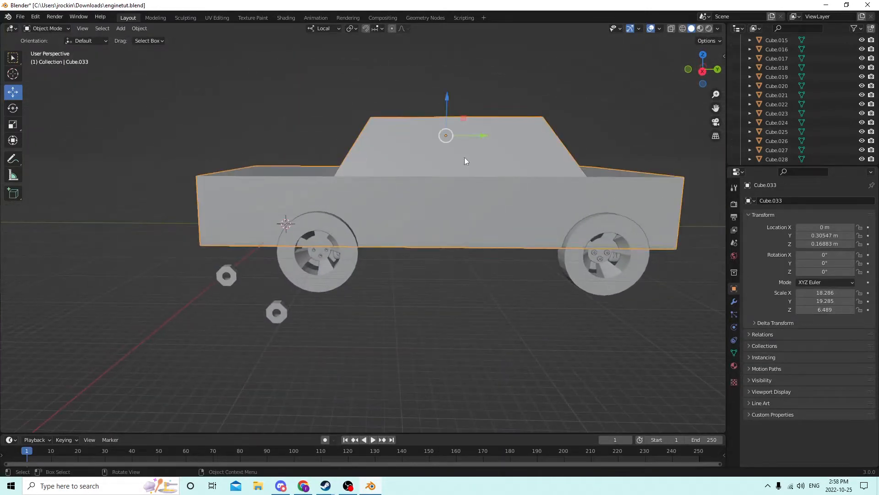
drag(484, 135, 490, 137)
middle_drag(491, 136, 471, 145)
Slide the roof's front edge slightly rearward along Y to slope the windshield more
key(Tab)
key(Tab)
key(Tab)
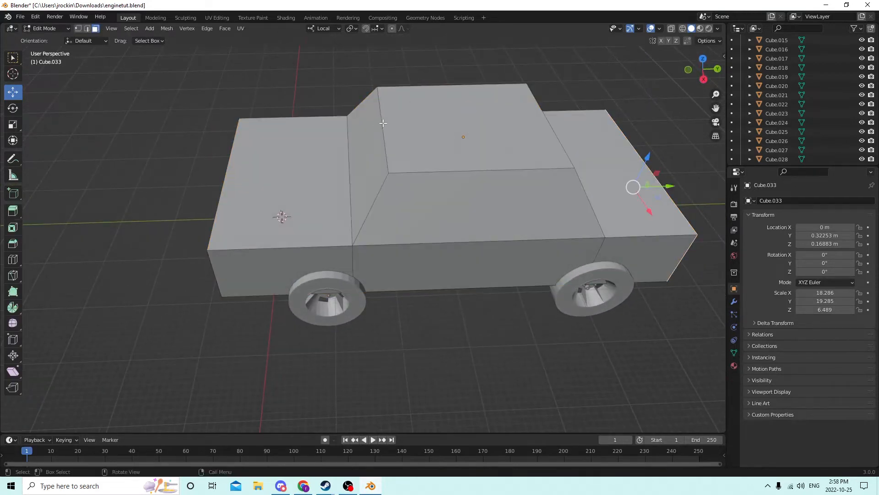
click(384, 122)
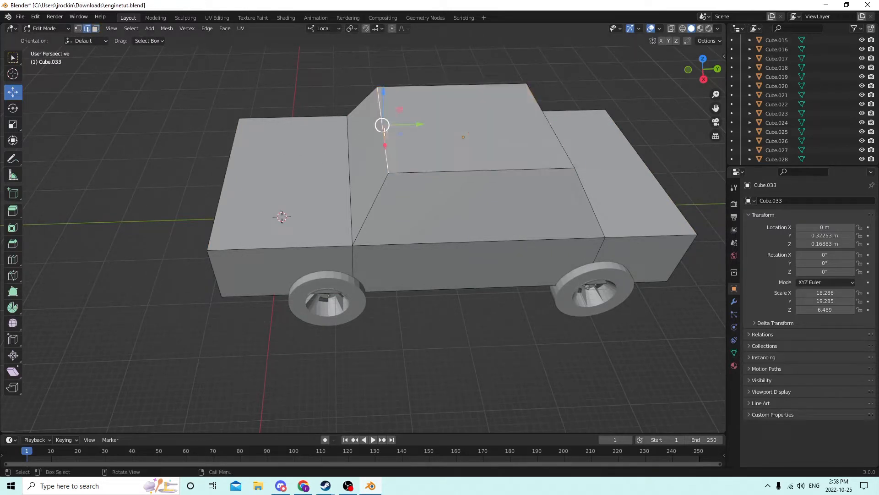
drag(416, 124, 429, 123)
middle_drag(428, 123, 613, 171)
Raise the whole body about 0.085 m along Z above the chassis
key(Tab)
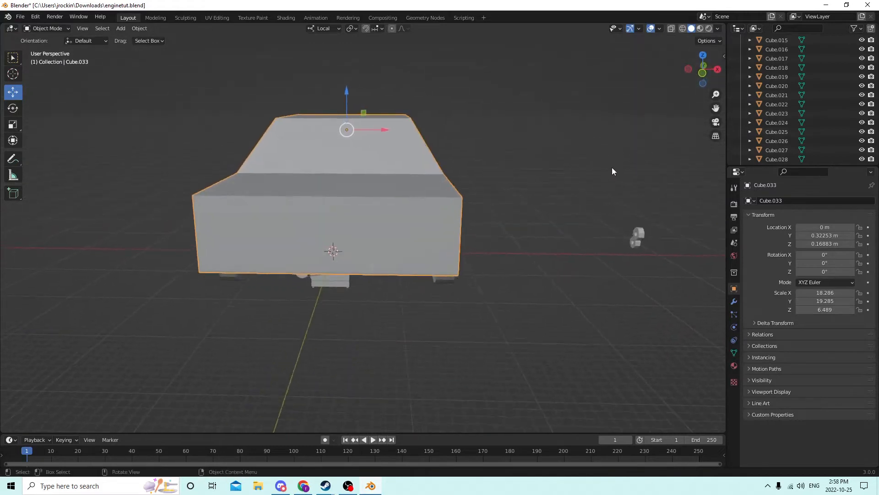
mouse_move(346, 86)
mouse_down()
mouse_move(351, 69)
mouse_move(353, 87)
mouse_up()
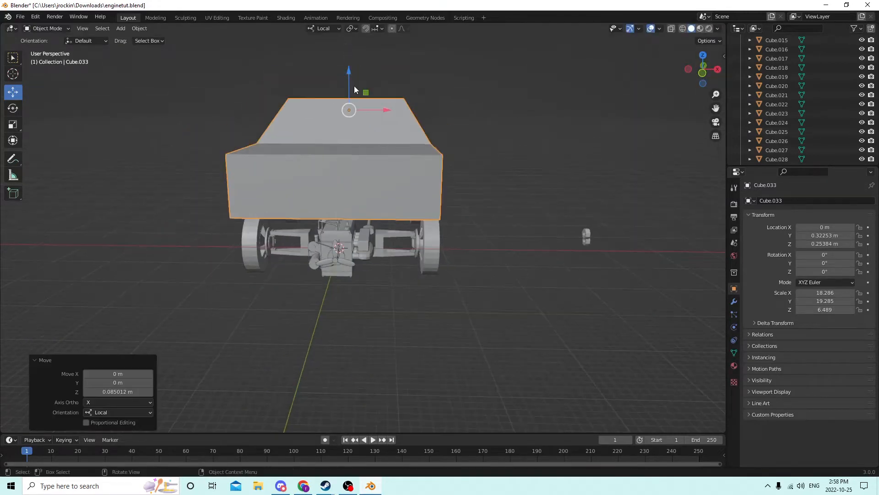
middle_drag(354, 86, 367, 108)
Add a centred lengthwise loop cut that splits the body mesh into two side halves
key(Tab)
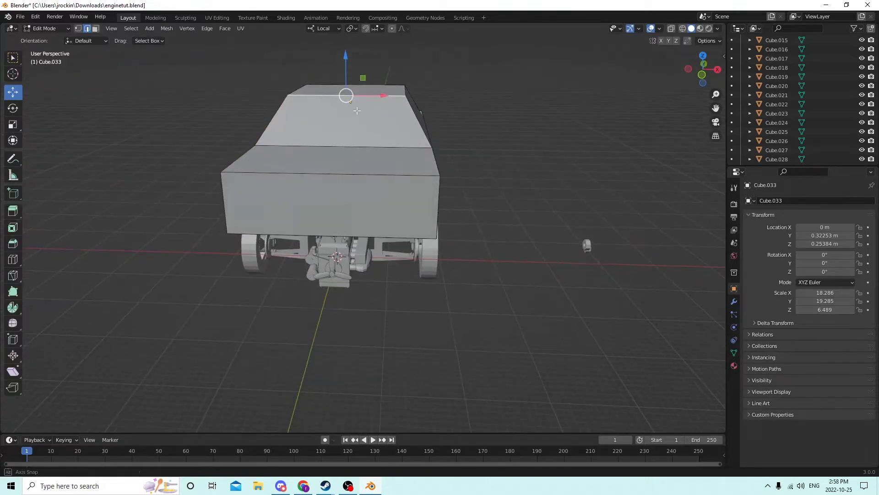
click(331, 229)
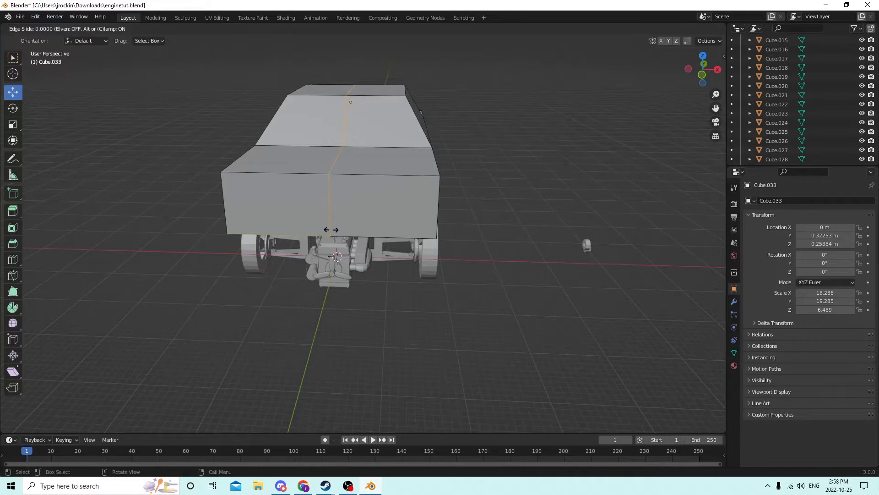
right_click(340, 227)
middle_drag(340, 227, 324, 180)
key(Tab)
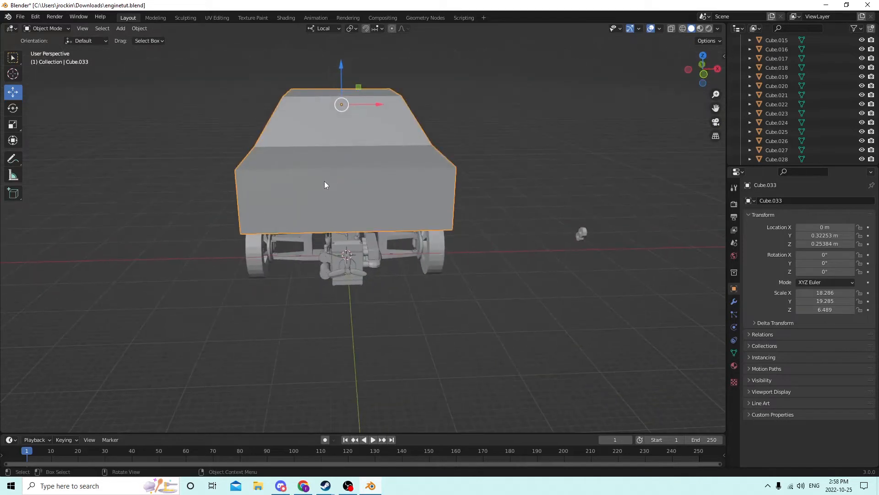
key(Tab)
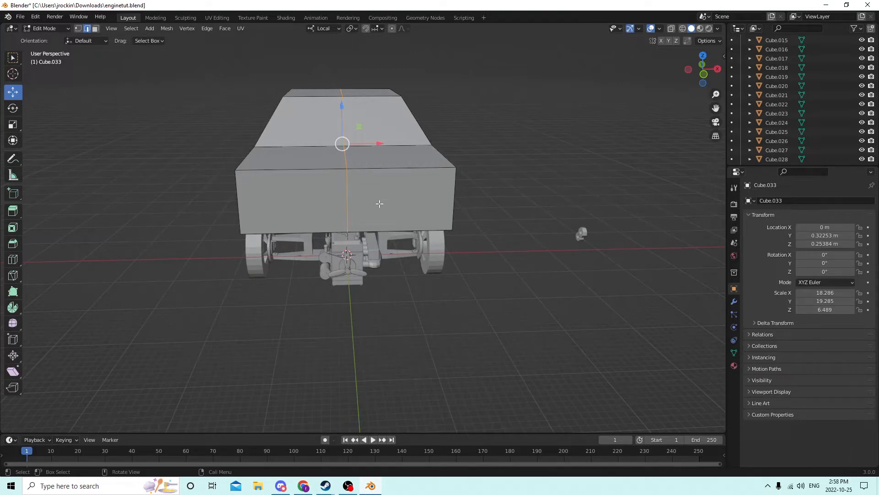
Delete all faces of the body's negative X half, including its underside, side, roof, windows, hood, trunk and end faces
middle_drag(346, 190, 349, 163)
key(Tab)
key(Tab)
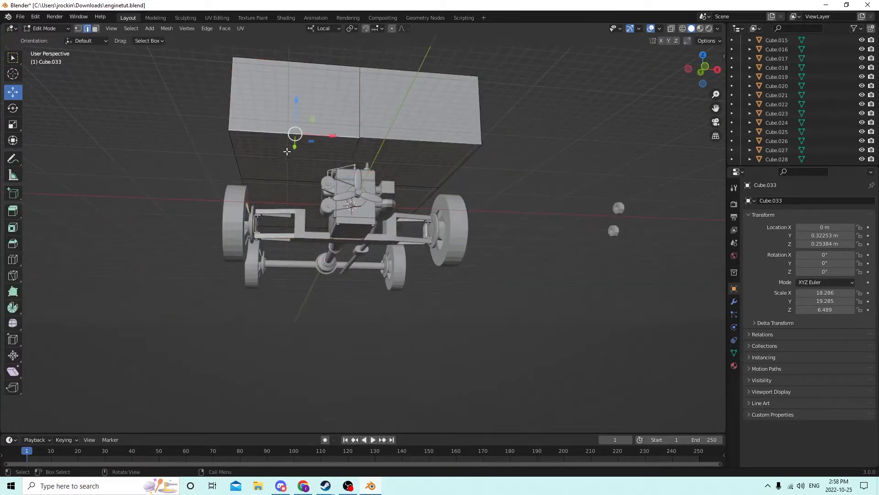
click(278, 162)
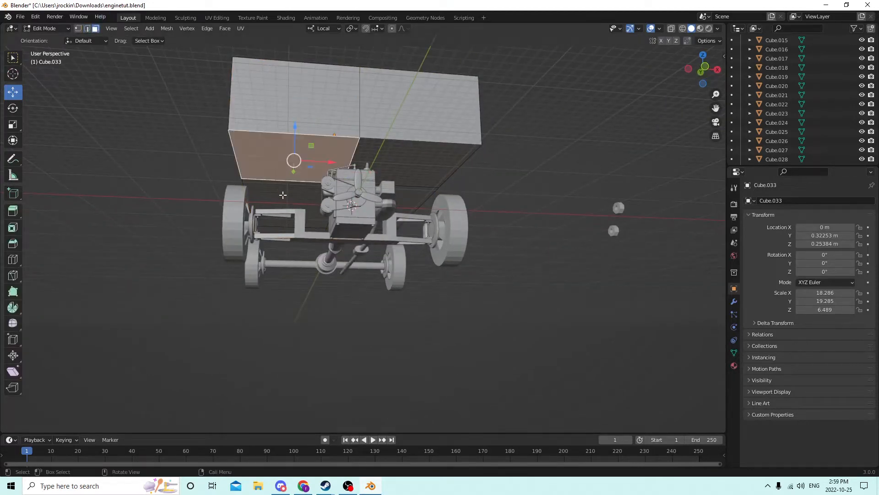
shift+click(281, 195)
middle_drag(277, 192, 330, 204)
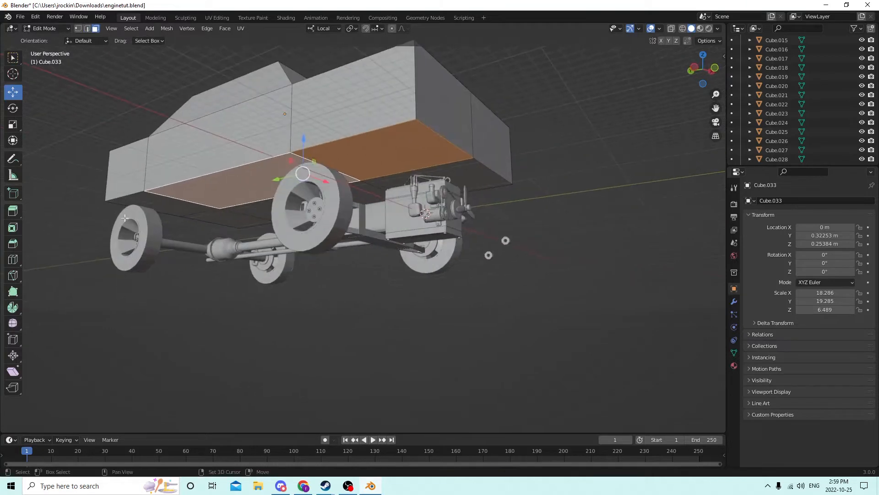
shift+click(142, 196)
shift+click(132, 172)
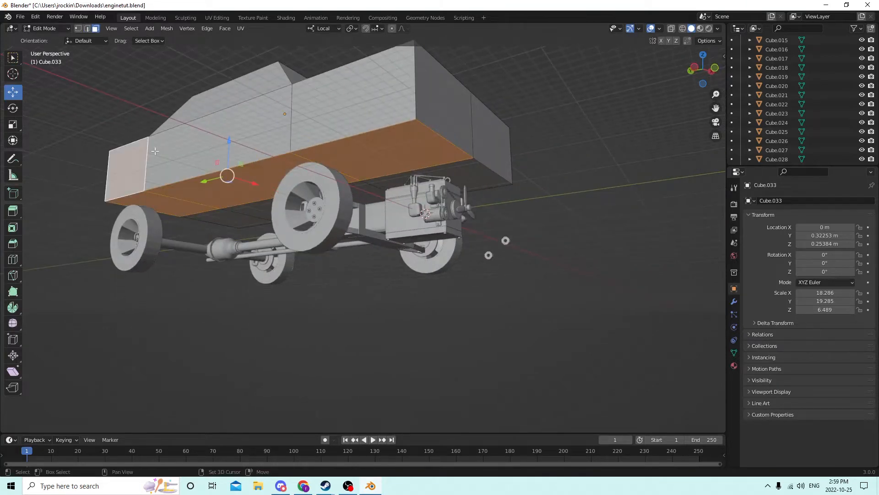
shift+click(215, 140)
shift+click(355, 113)
middle_drag(355, 113, 306, 163)
shift+click(278, 216)
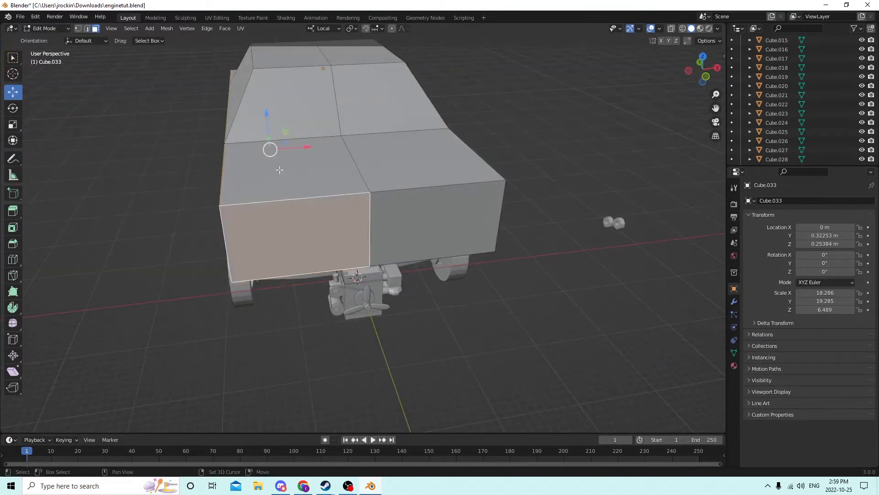
shift+click(279, 170)
shift+click(265, 99)
middle_drag(270, 59, 325, 84)
middle_drag(262, 131, 315, 113)
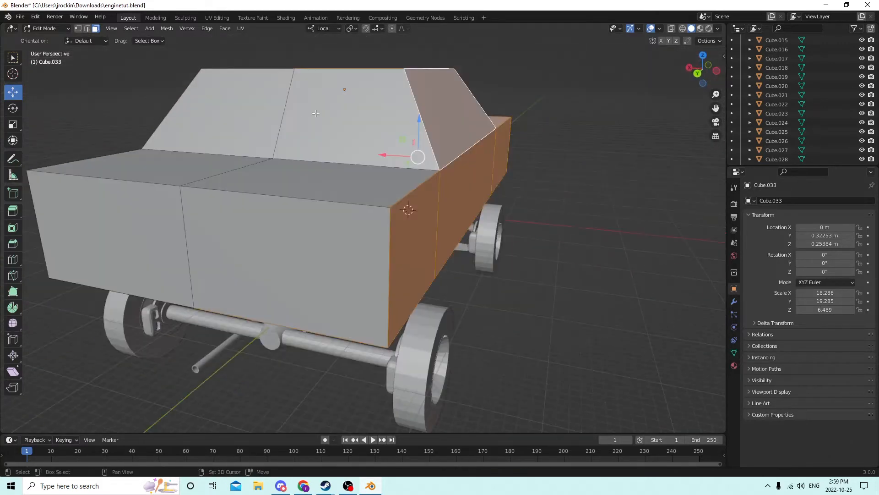
shift+click(325, 118)
shift+click(308, 175)
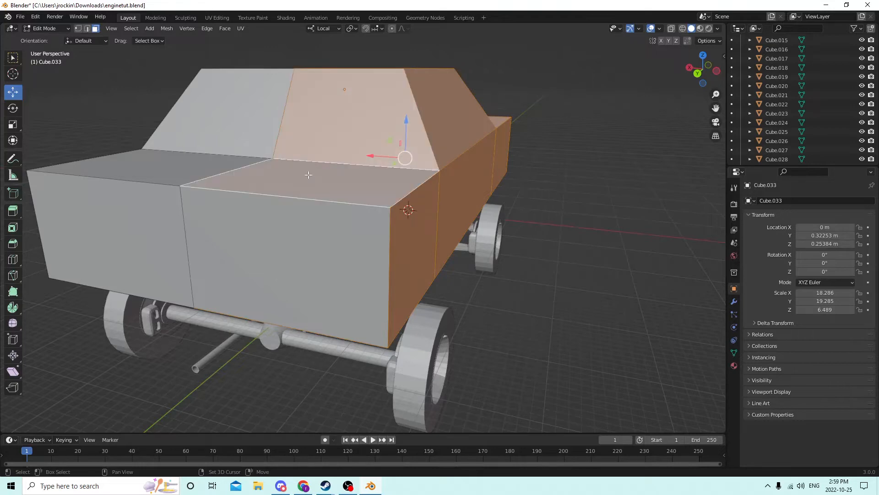
middle_drag(281, 253, 122, 239)
key(x)
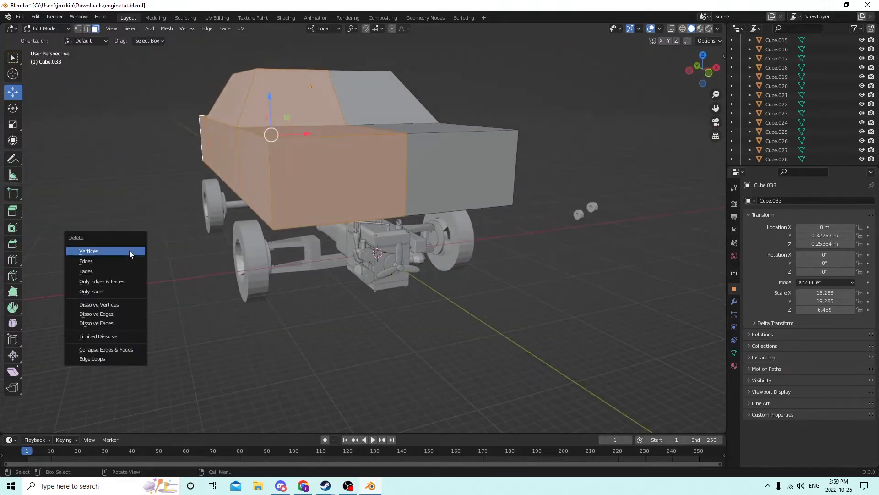
click(105, 270)
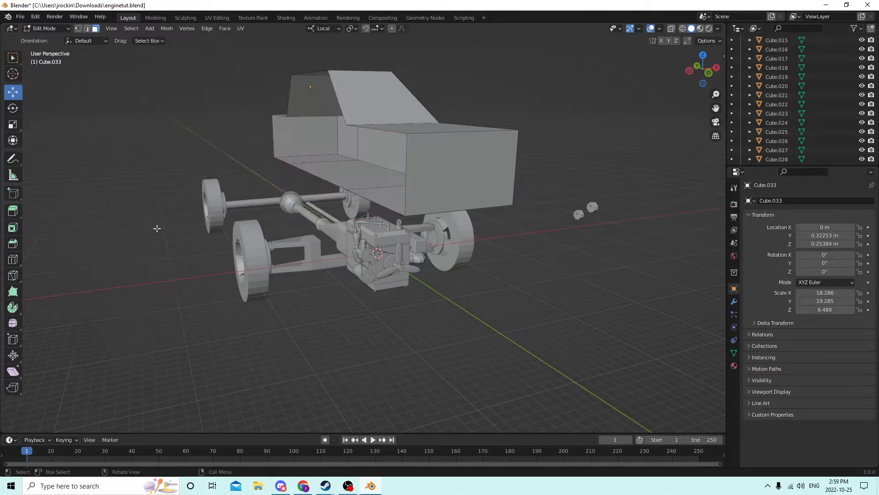
Add a vertical loop cut around the cabin section, slid slightly rearward of centre by a factor of about 0.15
middle_drag(105, 271, 153, 226)
scroll(139, 220, up, 5)
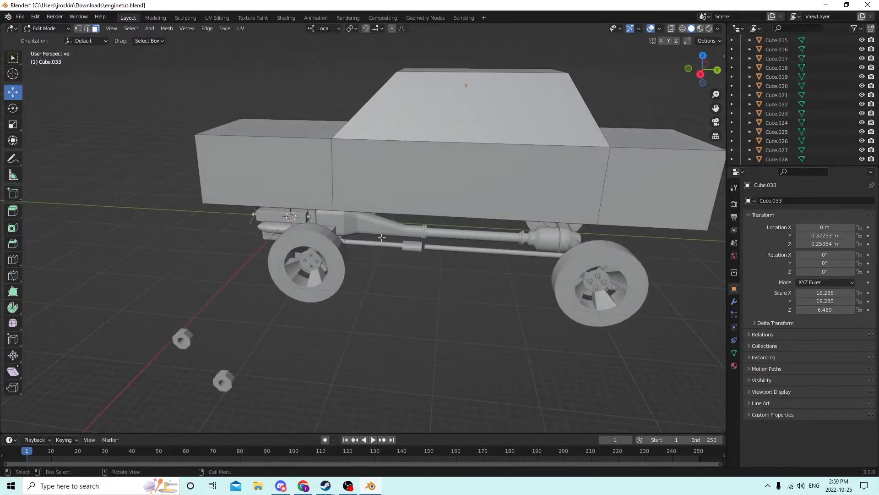
middle_drag(382, 237, 392, 239)
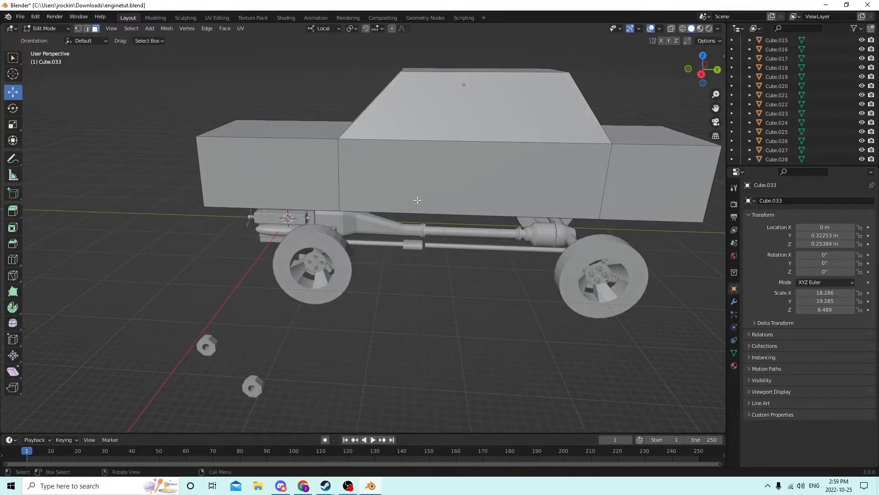
click(454, 207)
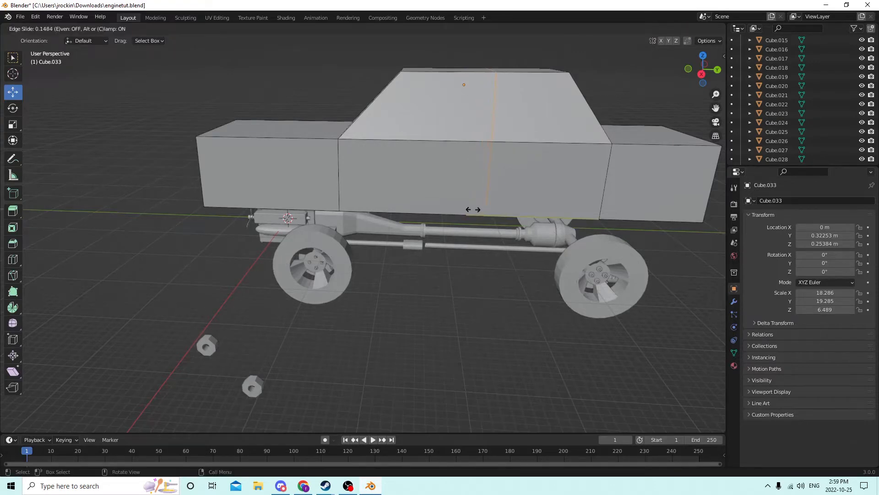
click(473, 209)
middle_drag(478, 202, 521, 206)
click(306, 189)
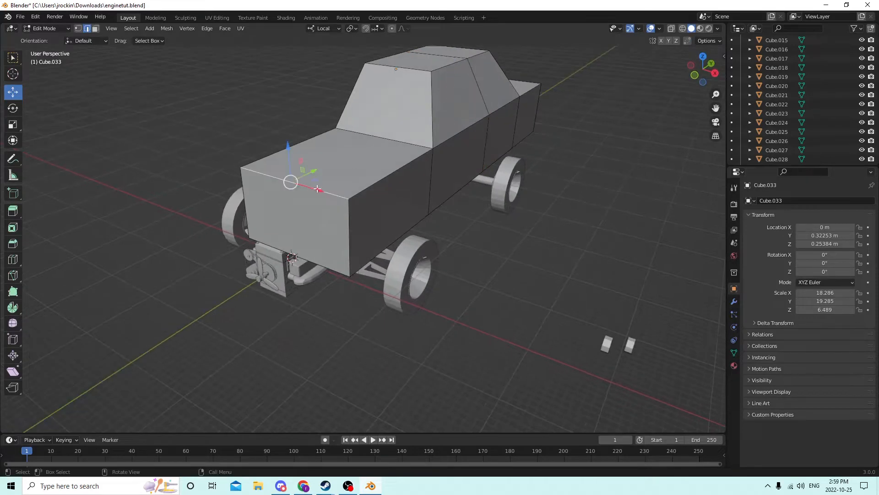
middle_drag(305, 190, 314, 220)
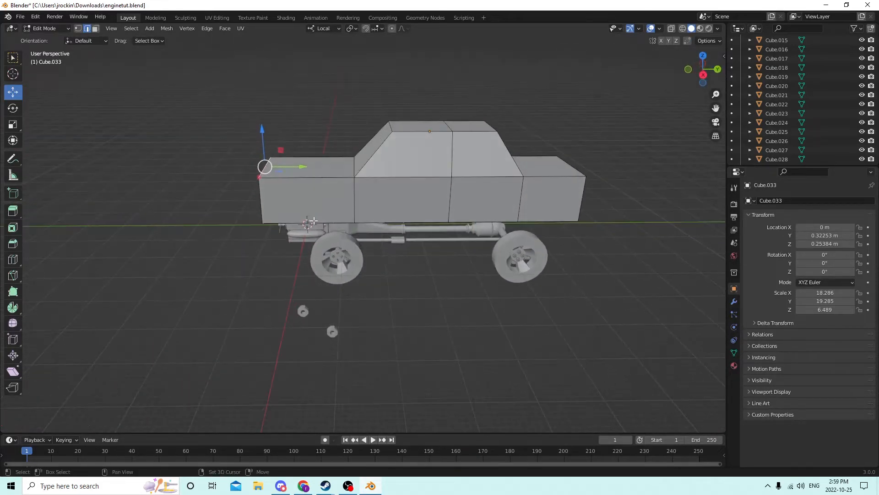
Leave mesh editing and add a cylinder as a separate object at the 3D cursor
key(shift+a)
key(Tab)
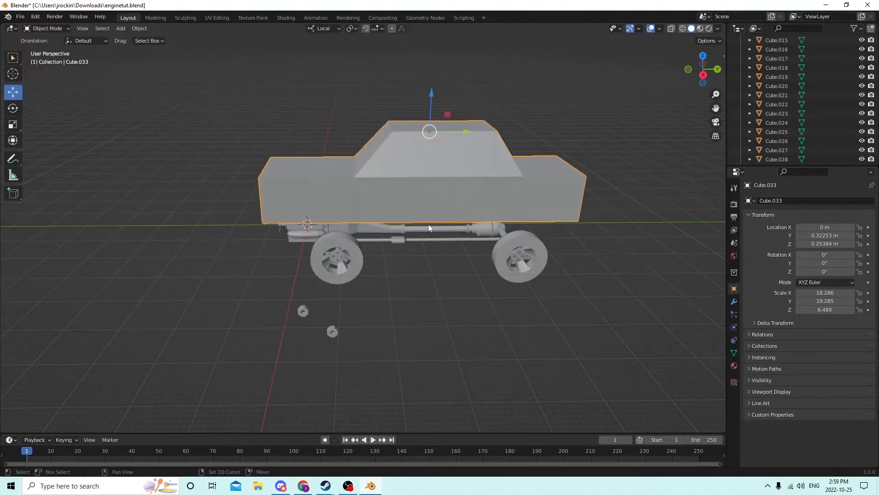
key(shift+a)
mouse_move(429, 225)
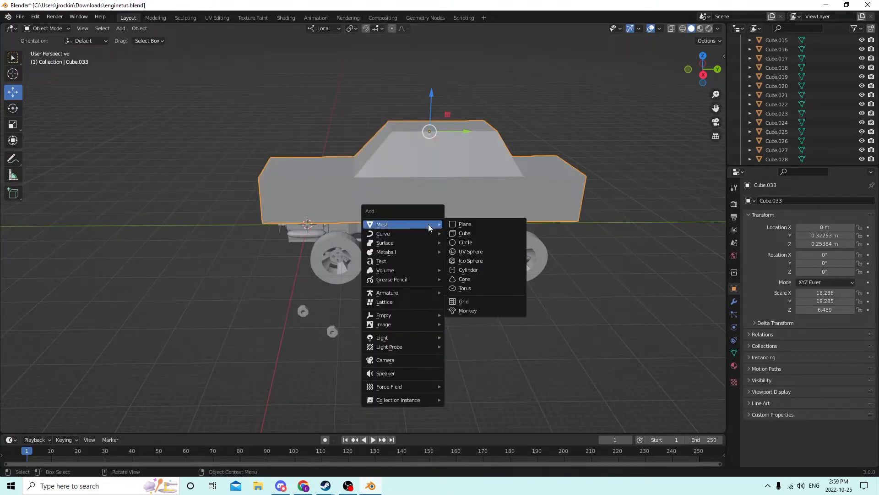
click(457, 269)
Move the cylinder into the front wheel beneath the remaining body half, at about X 0.1924 m, Y 0.0854 m, Z -0.0081 m
middle_drag(485, 262, 301, 243)
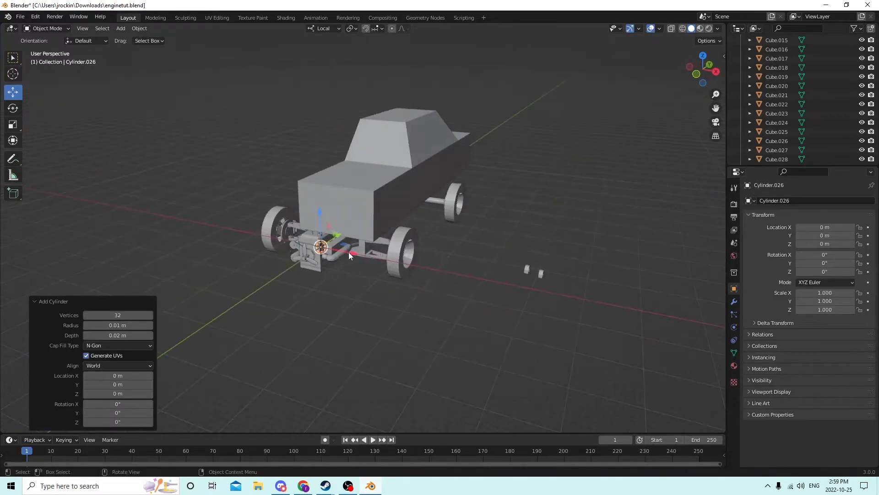
drag(349, 255, 434, 268)
middle_drag(434, 268, 337, 249)
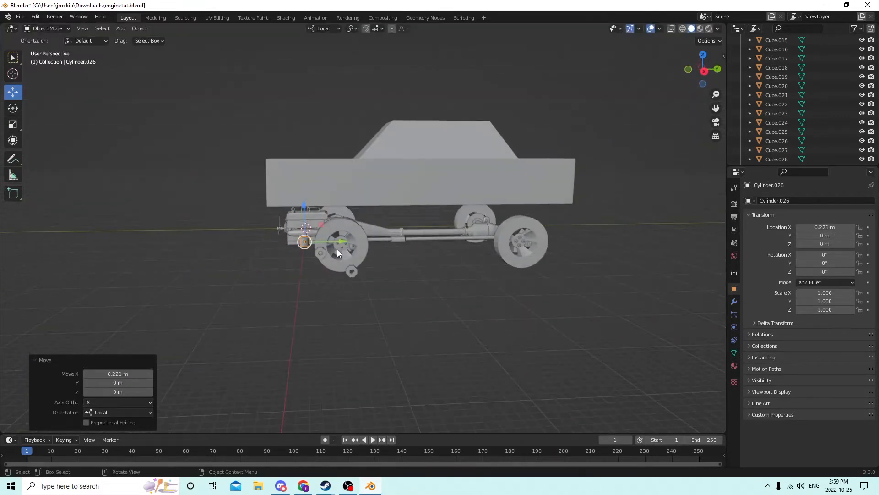
scroll(337, 249, up, 4)
drag(277, 248, 361, 252)
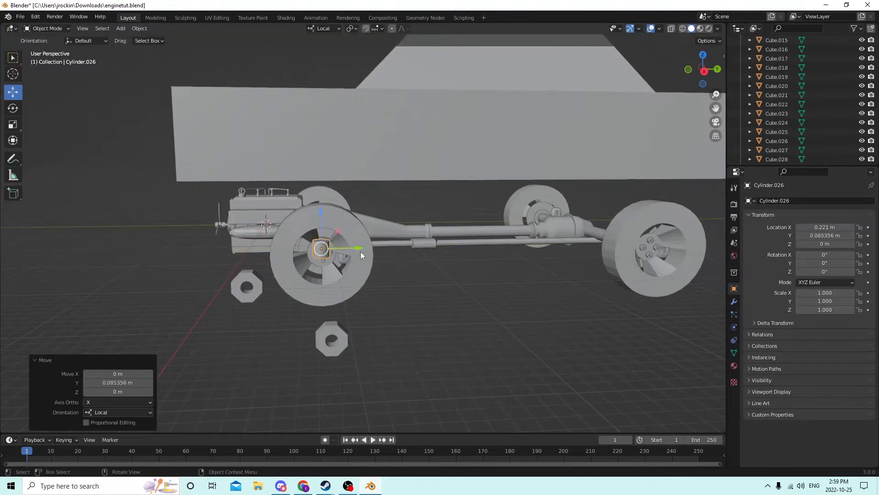
middle_drag(360, 251, 434, 251)
drag(462, 190, 464, 197)
drag(494, 236, 476, 237)
middle_drag(475, 237, 434, 255)
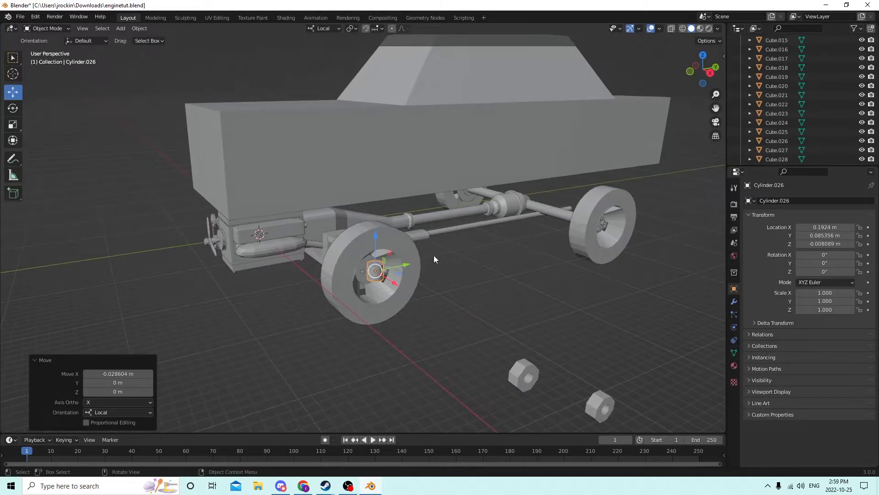
Set the cylinder's Y rotation to 90° so its axis runs parallel to the wheel axle
click(826, 264)
text(90)
key(Return)
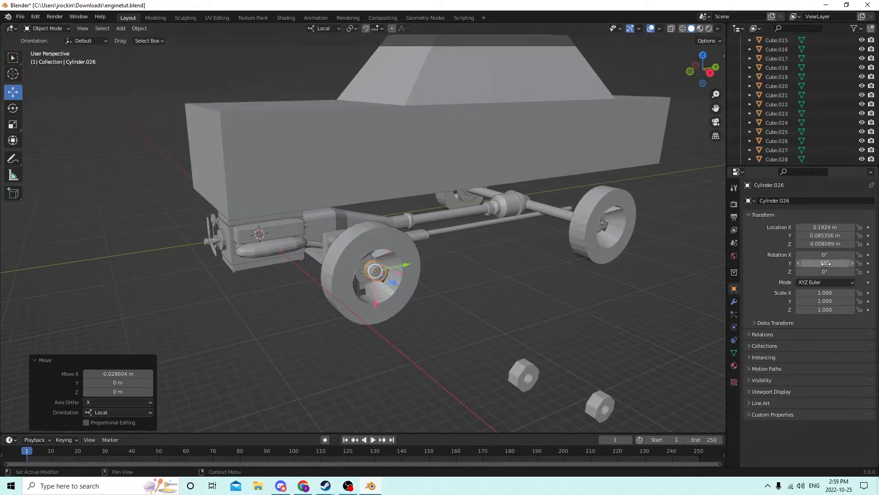
Centre the cylinder on the front wheel's hub, at about Y 0.0883 m and Z -0.0142 m
middle_drag(527, 302, 329, 268)
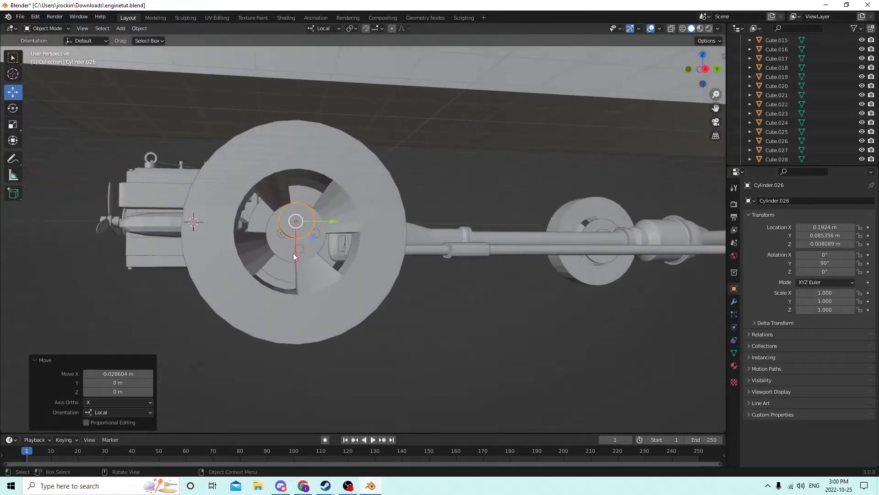
drag(293, 252, 289, 263)
middle_drag(290, 263, 295, 252)
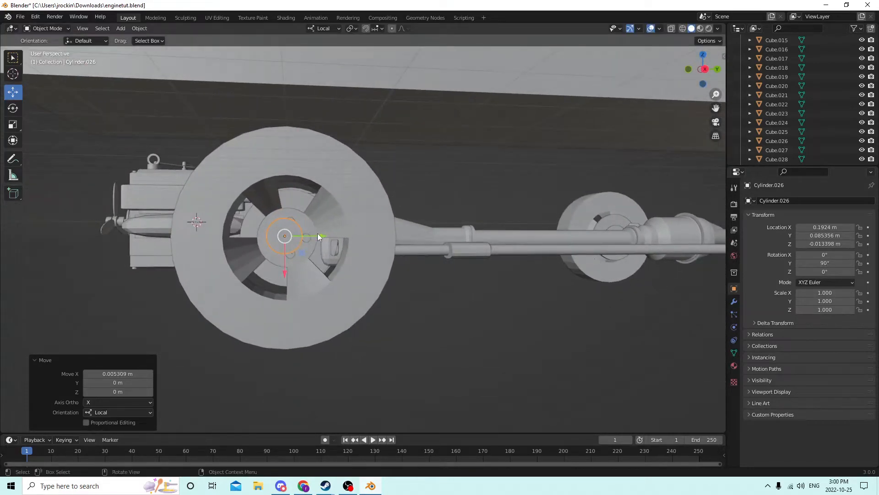
drag(320, 236, 321, 234)
mouse_move(318, 234)
middle_down()
mouse_move(312, 243)
mouse_move(315, 233)
middle_up()
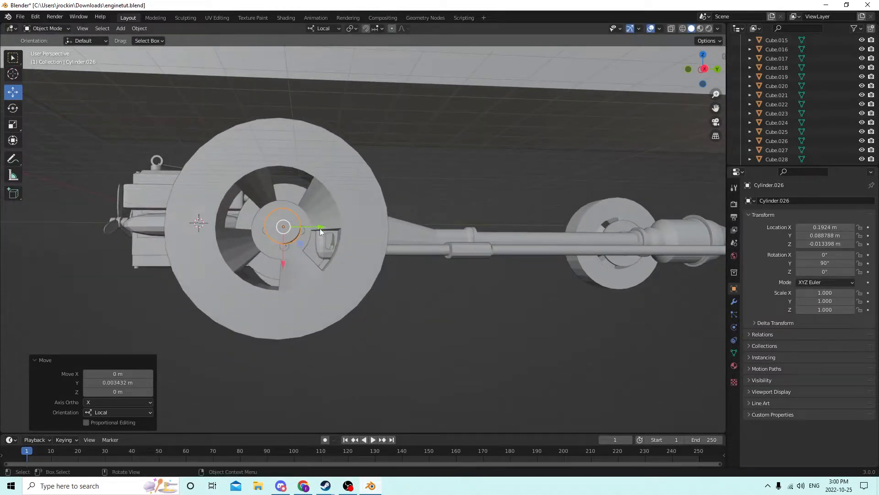
drag(320, 229, 321, 227)
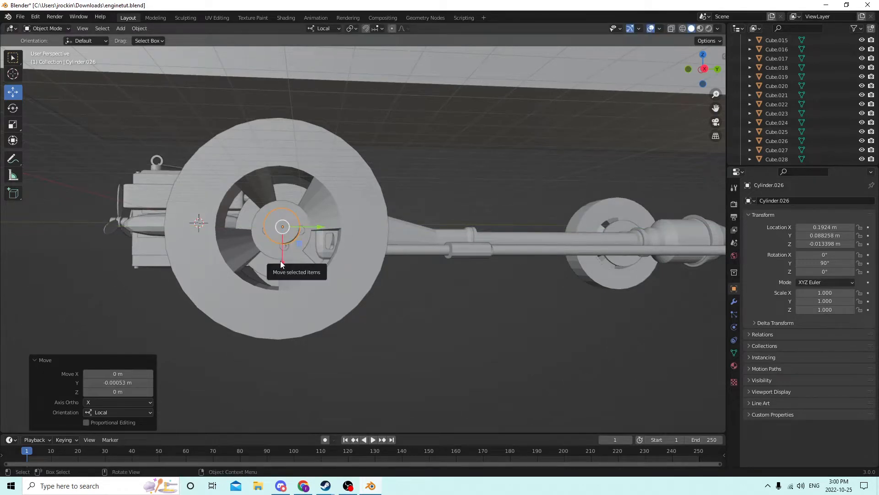
drag(282, 262, 283, 263)
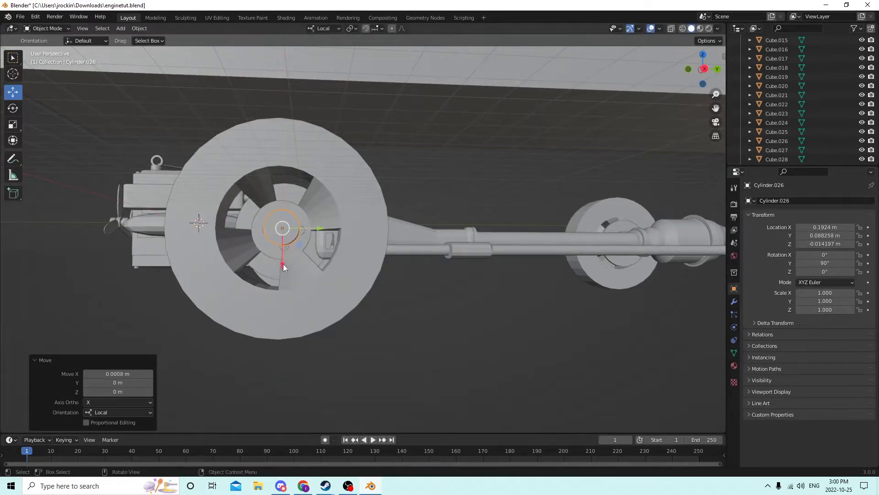
middle_drag(283, 264, 329, 270)
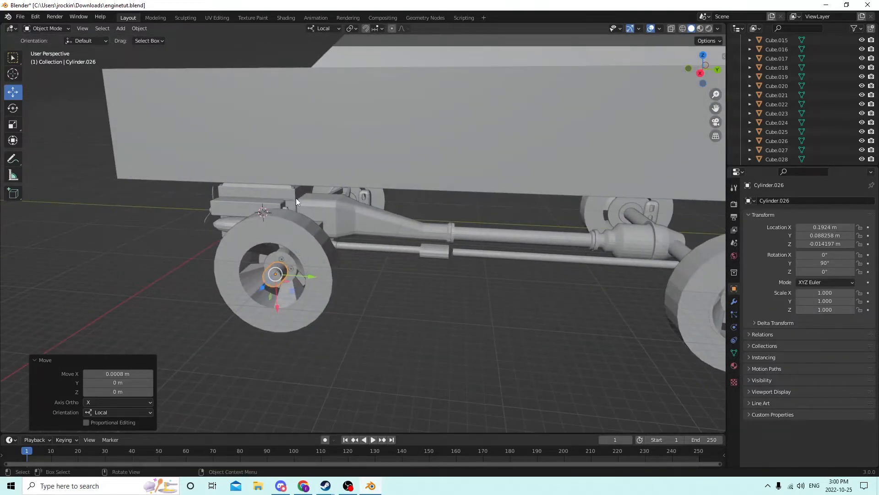
Scale the cylinder uniformly to about 5.906, slightly larger than the front wheel, and nudge it along Y to about 0.0874 m
middle_drag(296, 197, 239, 239)
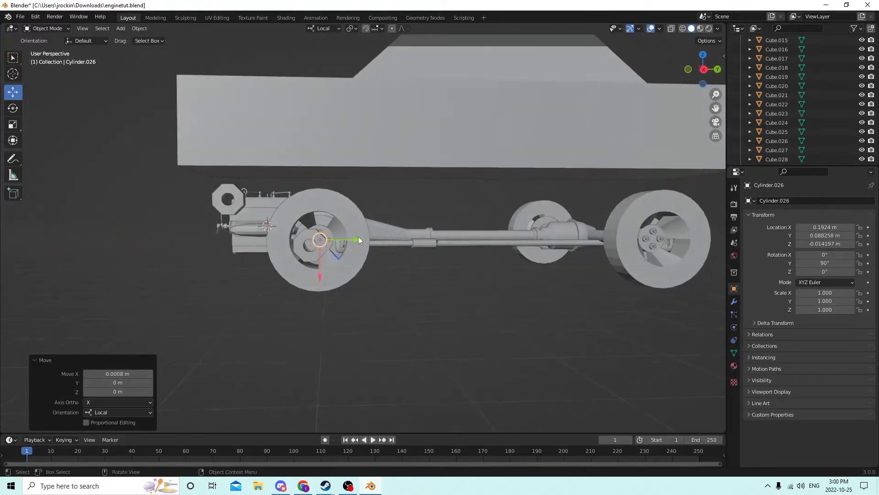
scroll(357, 236, up, 3)
key(s)
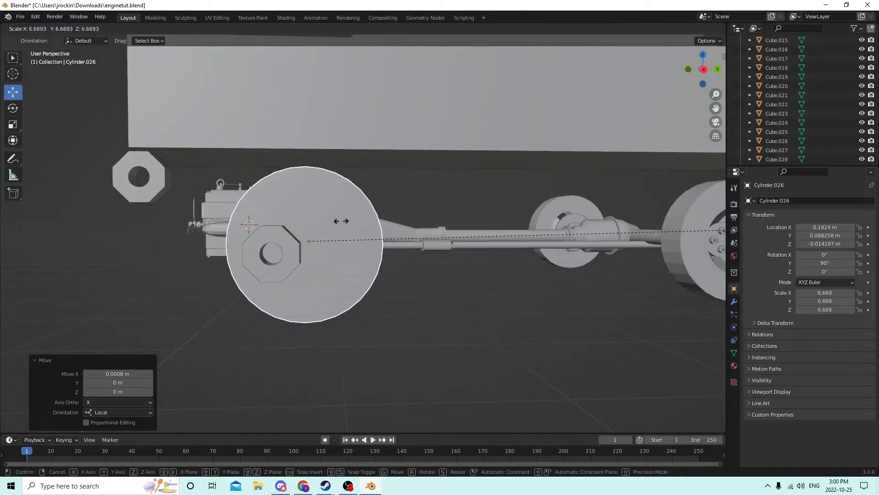
key(Escape)
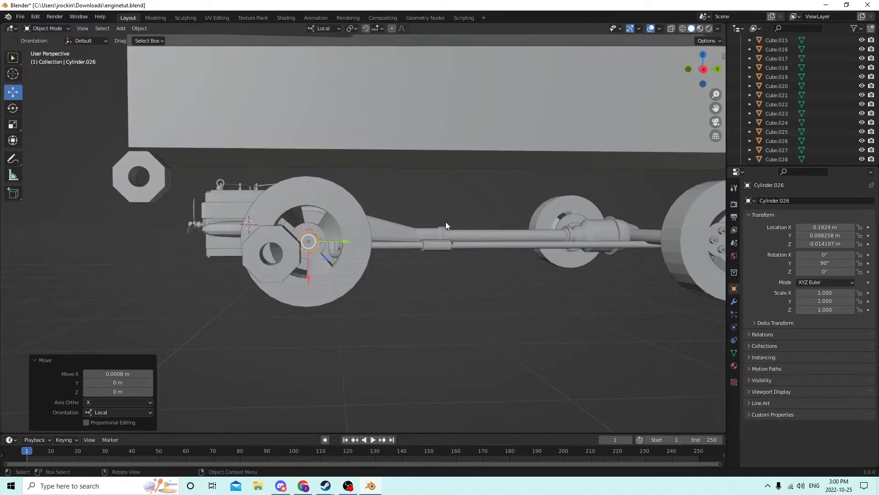
key(s)
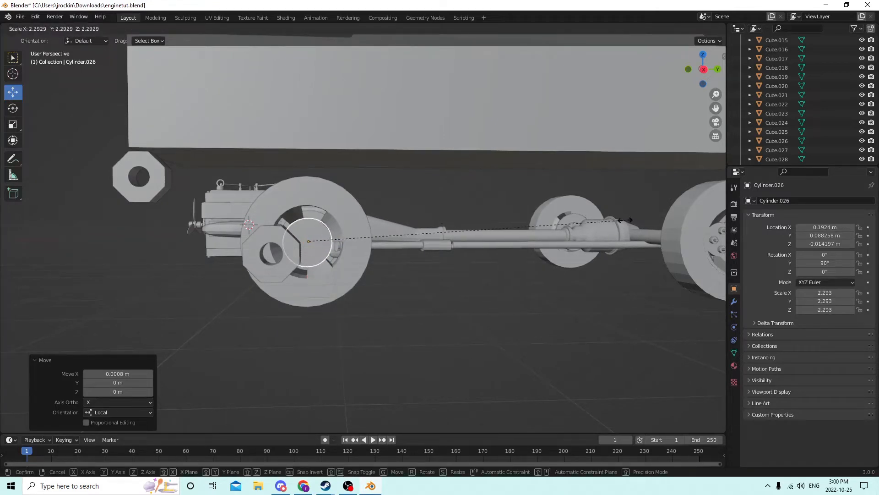
click(626, 208)
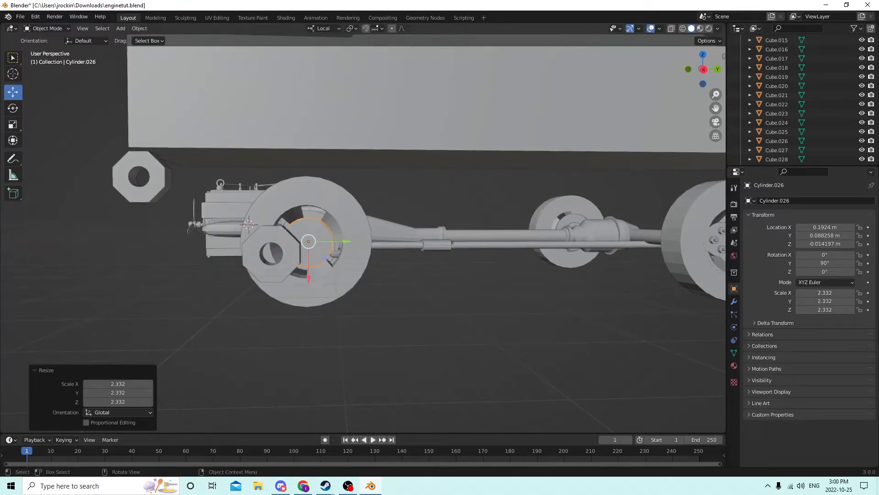
key(s)
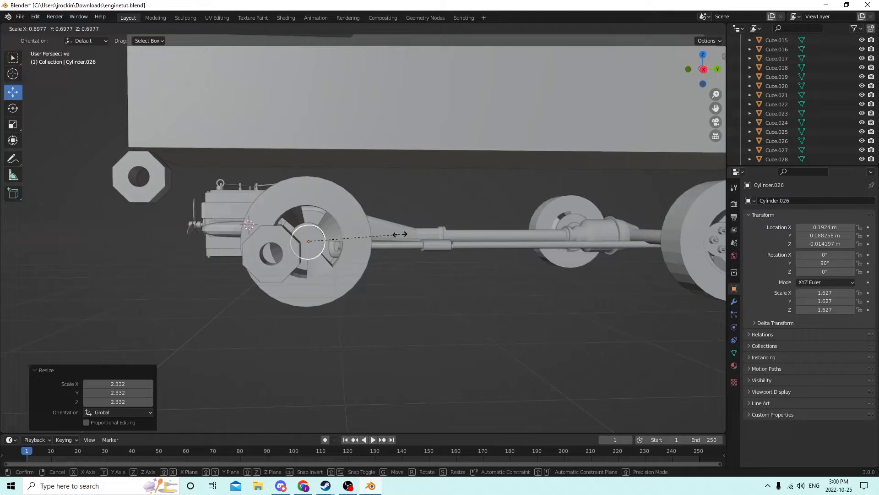
click(634, 174)
mouse_move(634, 174)
middle_down()
mouse_move(618, 165)
mouse_move(628, 181)
mouse_move(601, 182)
mouse_move(606, 170)
mouse_move(619, 173)
middle_up()
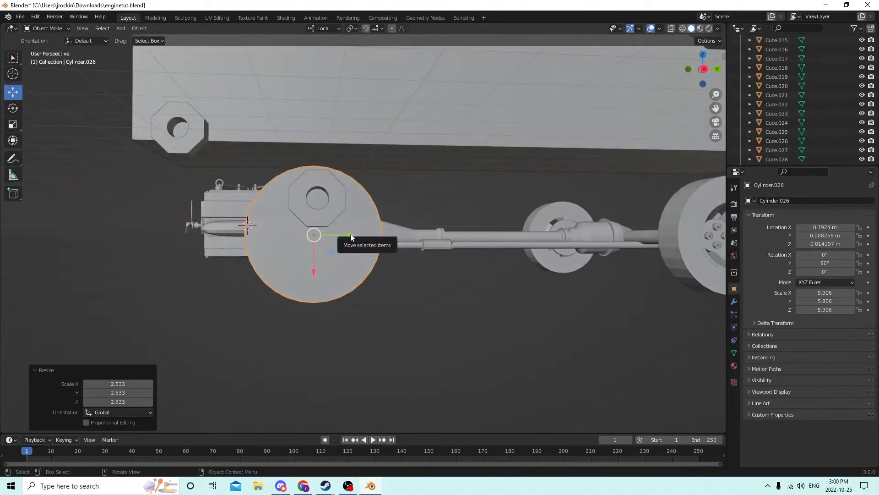
drag(352, 236, 348, 236)
mouse_move(348, 236)
middle_down()
mouse_move(334, 237)
mouse_move(361, 235)
mouse_move(344, 241)
mouse_move(349, 228)
mouse_move(335, 243)
mouse_move(356, 235)
mouse_move(353, 247)
middle_up()
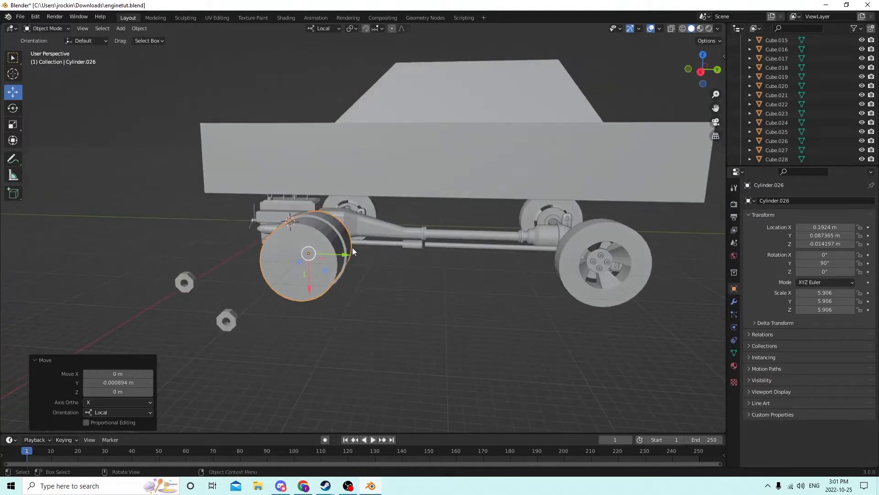
Enlarge the front wheel cylinder uniformly to a scale of about 6.980
scroll(363, 243, up, 2)
key(s)
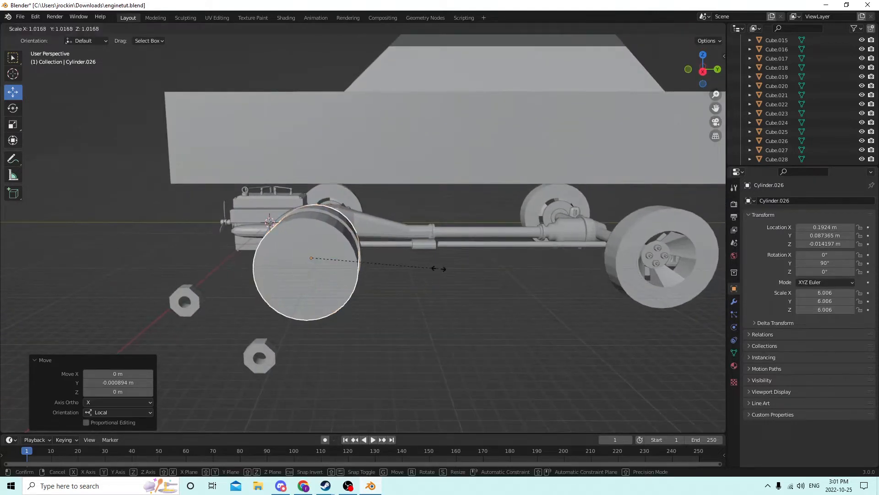
click(460, 263)
middle_drag(460, 262, 330, 266)
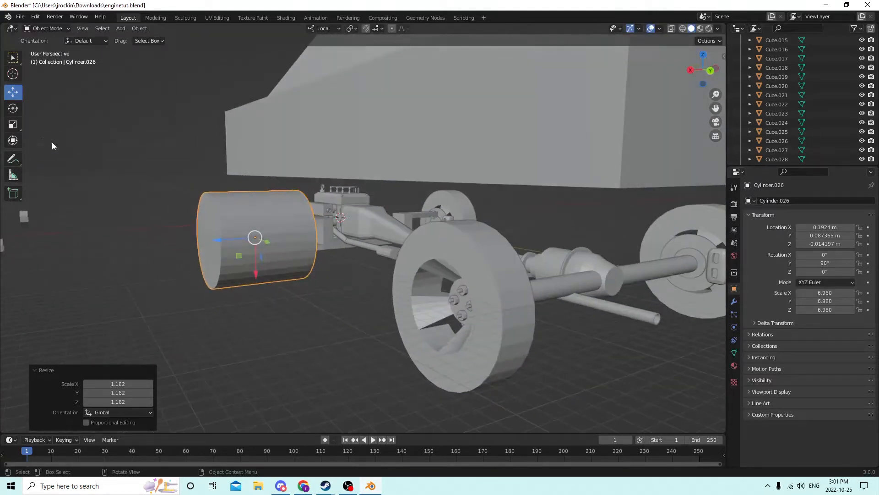
Adjust only the cylinder's length along its own axis to a Z scale of about 4.705, wider than the front wheel
click(14, 125)
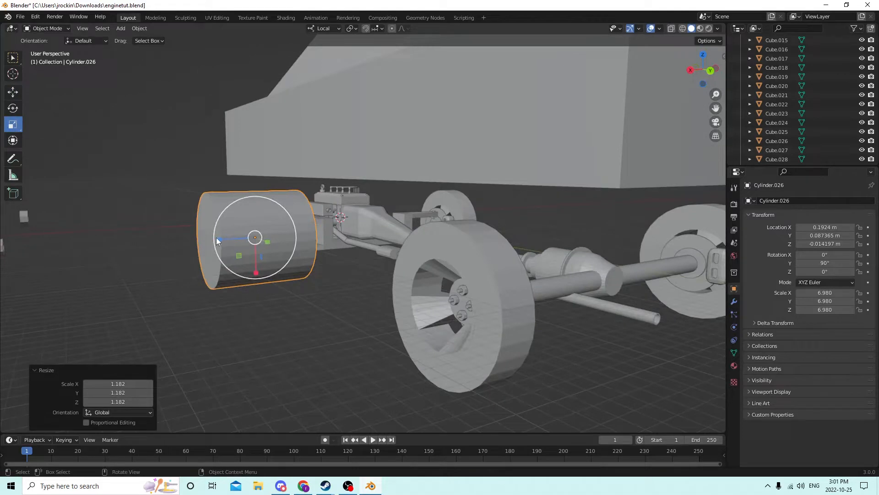
drag(217, 241, 250, 235)
middle_drag(249, 235, 523, 246)
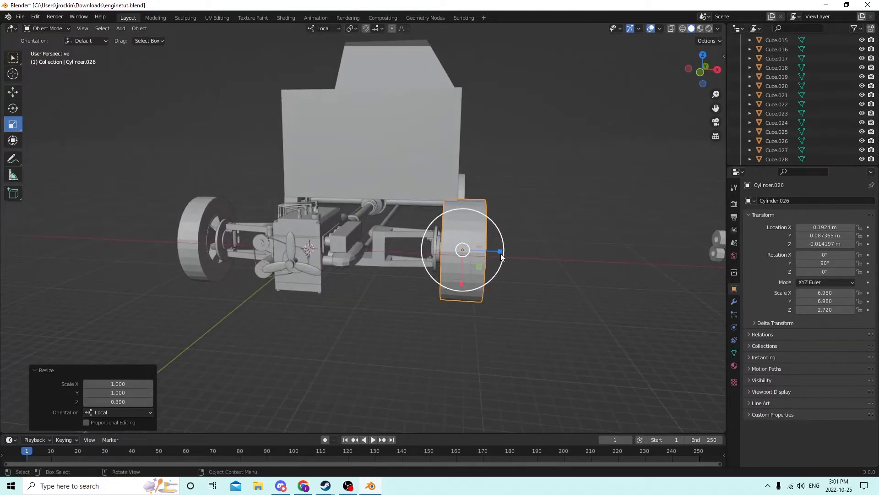
drag(501, 254, 527, 251)
mouse_move(504, 251)
middle_down()
mouse_move(485, 255)
mouse_move(511, 249)
mouse_move(502, 234)
mouse_move(500, 248)
middle_up()
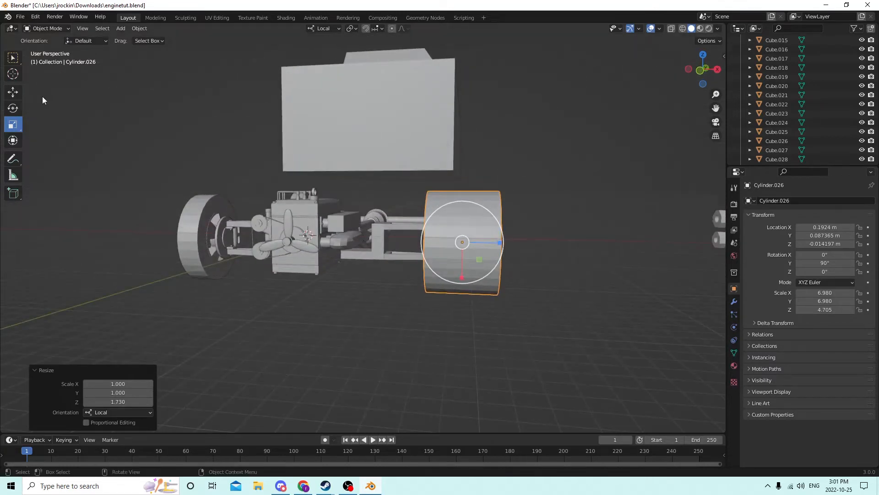
Duplicate the front cylinder and move the copy along Y over the rear wheel, to about 0.533 m, with a slight final nudge
click(18, 92)
middle_drag(375, 113, 323, 160)
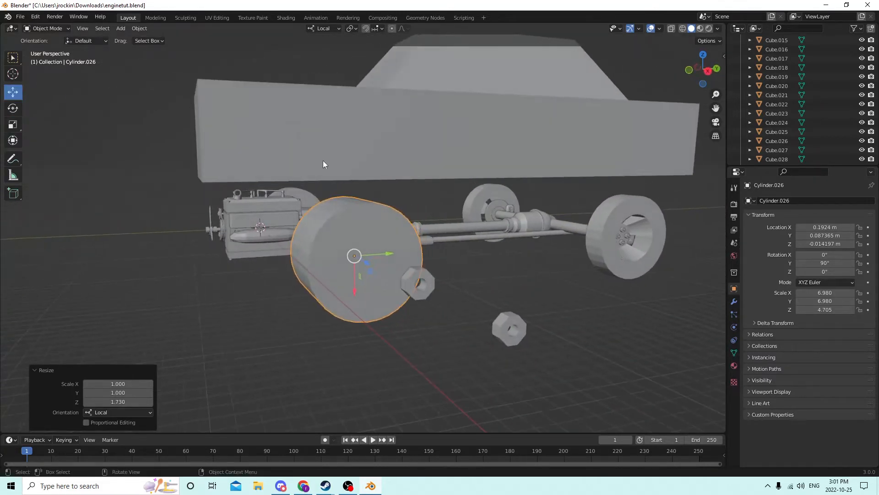
middle_drag(354, 273, 492, 185)
key(shift+d)
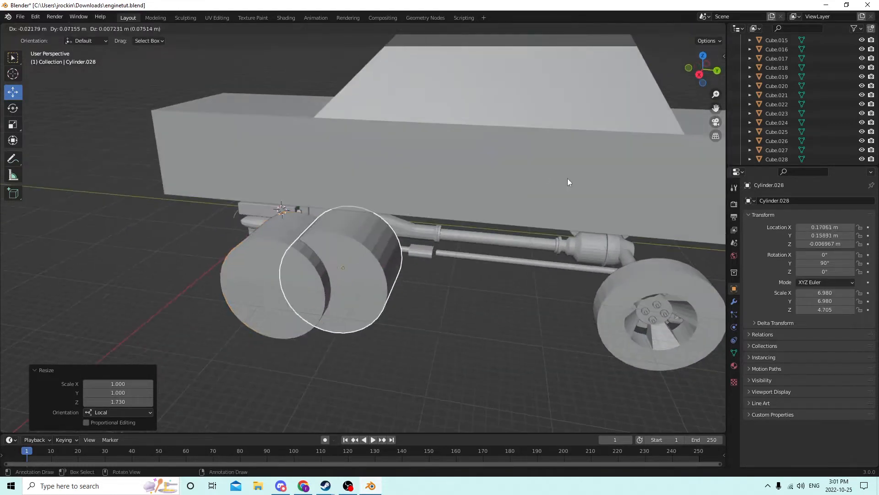
key(Escape)
drag(314, 277, 680, 260)
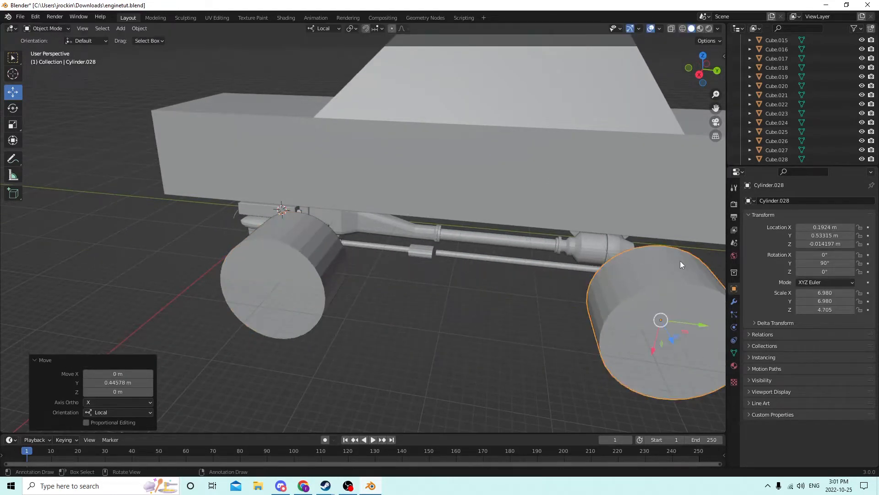
mouse_move(680, 260)
middle_down()
mouse_move(638, 222)
mouse_move(644, 236)
mouse_move(662, 233)
mouse_move(668, 251)
middle_up()
scroll(665, 235, down, 3)
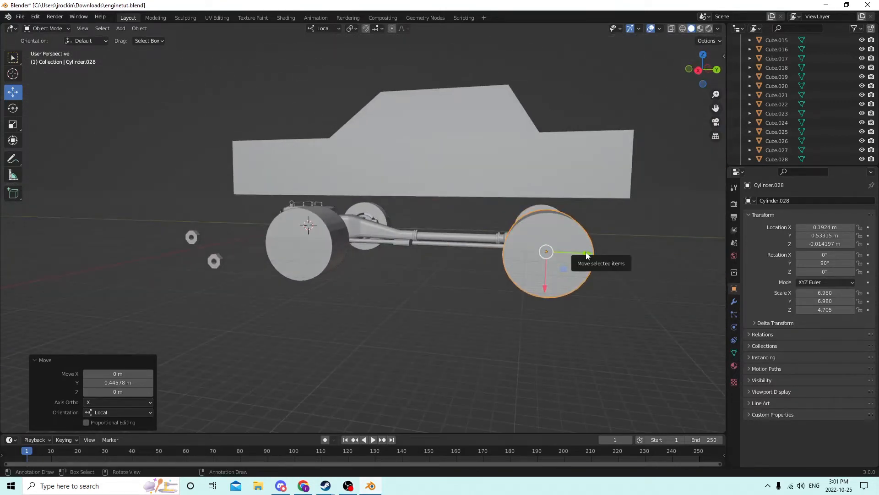
drag(587, 255, 588, 253)
Select both wheel cylinders and raise them together to about Z 0.0127 m
shift+click(306, 241)
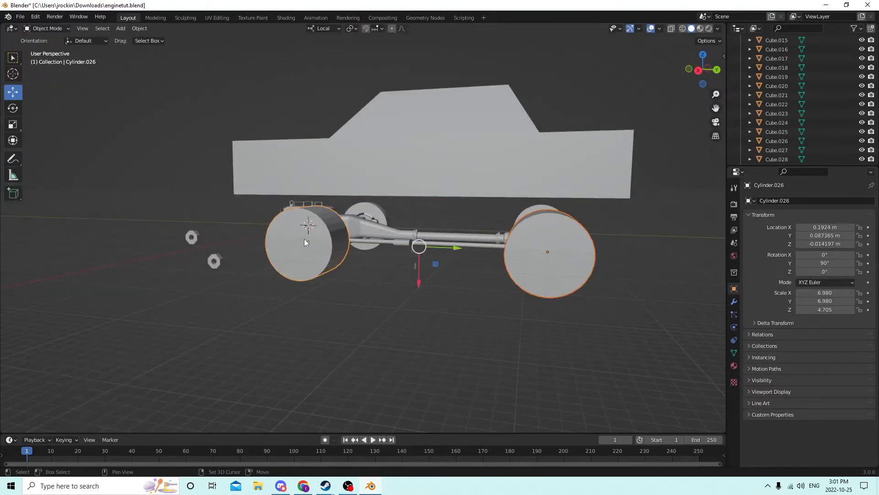
middle_drag(492, 227, 504, 228)
drag(429, 277, 429, 262)
mouse_move(429, 262)
middle_down()
mouse_move(427, 236)
mouse_move(418, 241)
mouse_move(452, 244)
mouse_move(413, 247)
mouse_move(435, 250)
middle_up()
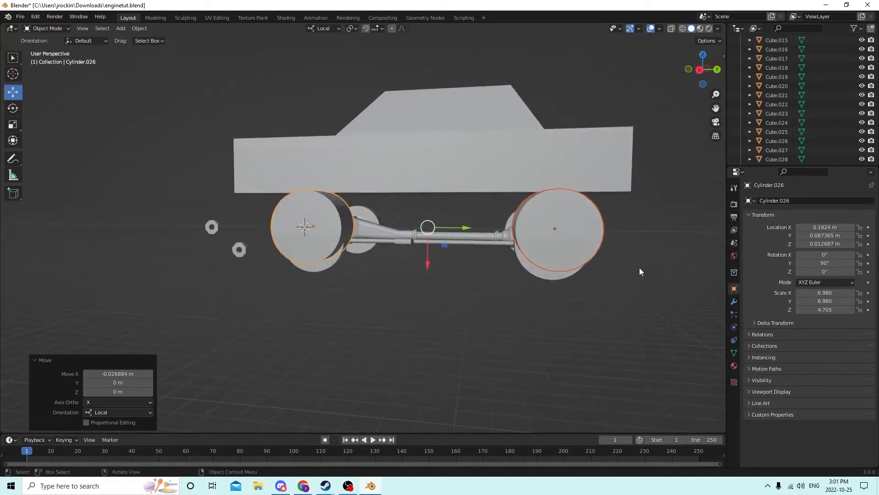
Shift only the rear cylinder forward along Y to about 0.5277 m to centre it over the rear wheel
click(565, 231)
drag(594, 229, 580, 226)
middle_drag(579, 227, 598, 228)
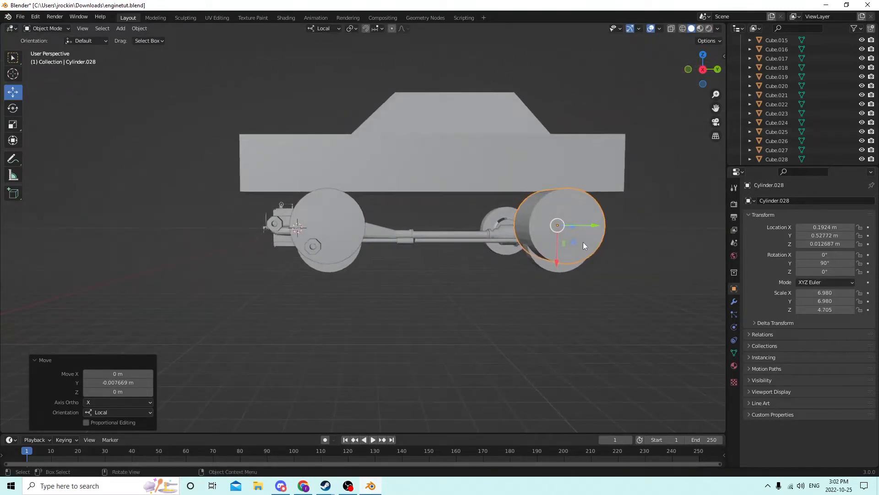
Raise both cylinders together into the lower part of the body side, to about Z 0.076 m
shift+click(341, 221)
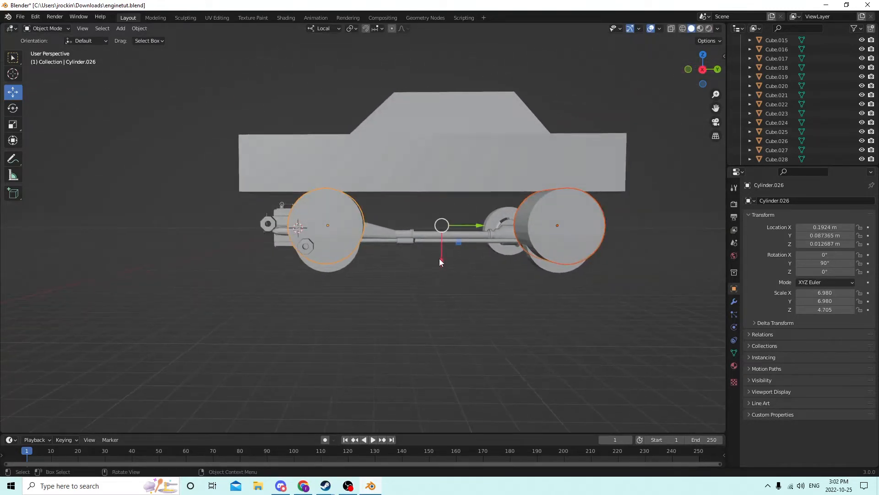
drag(439, 261, 443, 226)
mouse_move(442, 227)
middle_down()
mouse_move(478, 224)
mouse_move(449, 231)
middle_up()
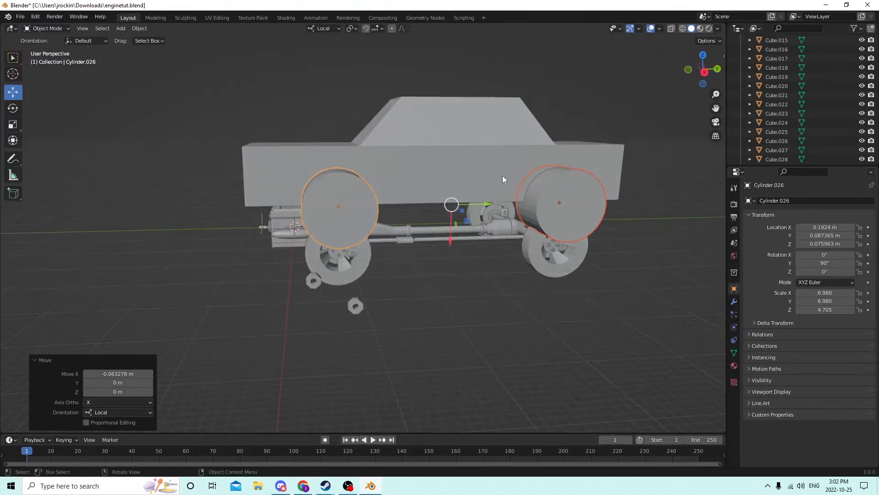
middle_drag(503, 179, 572, 198)
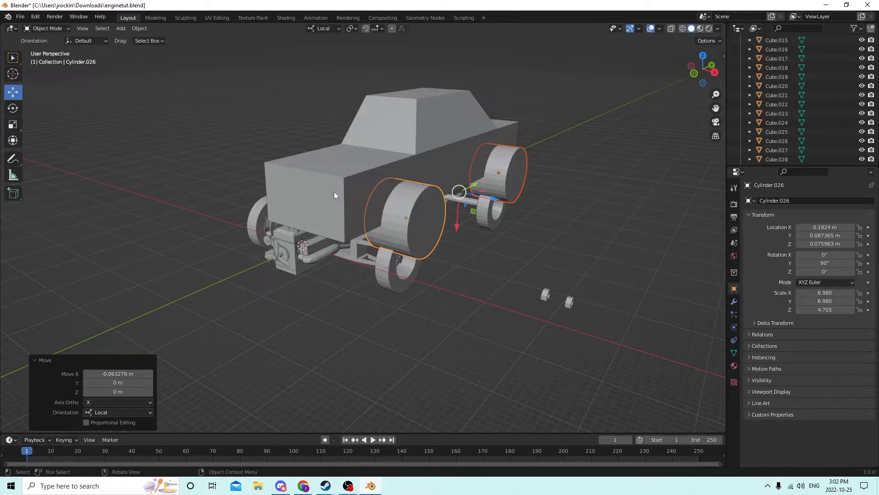
Select the car body's outer edges in Edit Mode, covering the front, hood sides, windshield pillars, roof, sill and rear end
middle_drag(334, 191, 364, 197)
key(Tab)
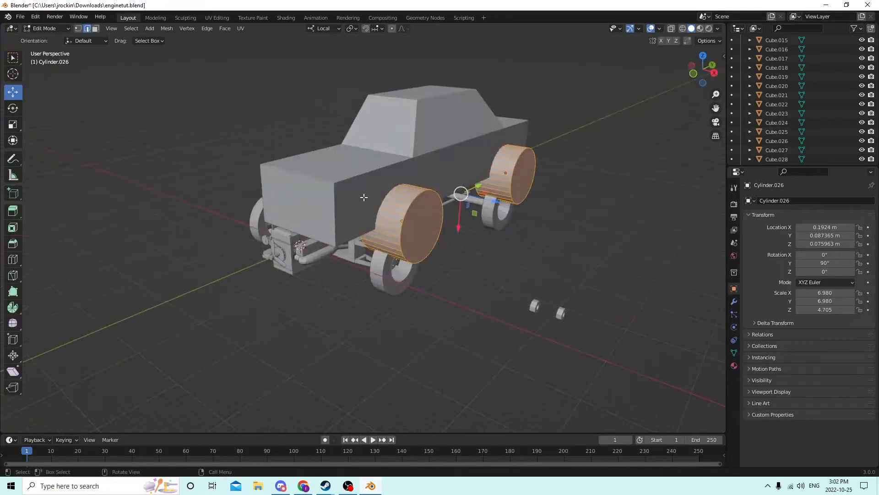
key(Tab)
click(559, 241)
click(324, 184)
scroll(321, 195, up, 2)
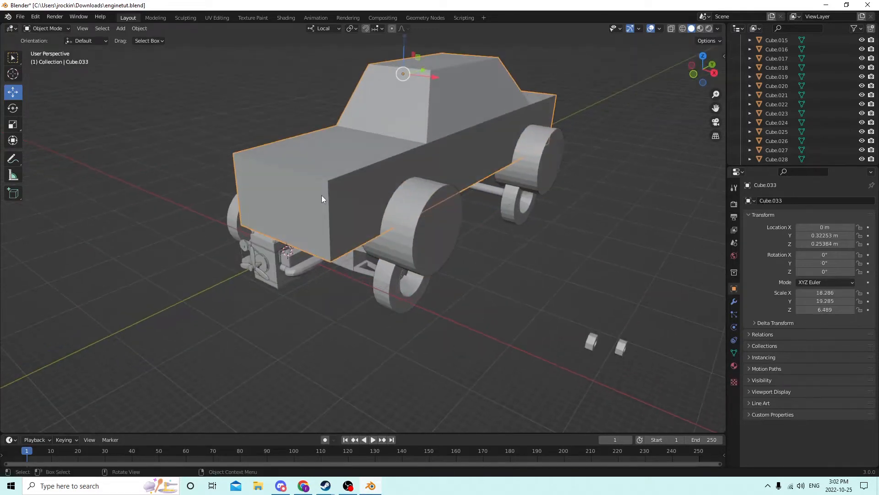
key(Tab)
click(298, 178)
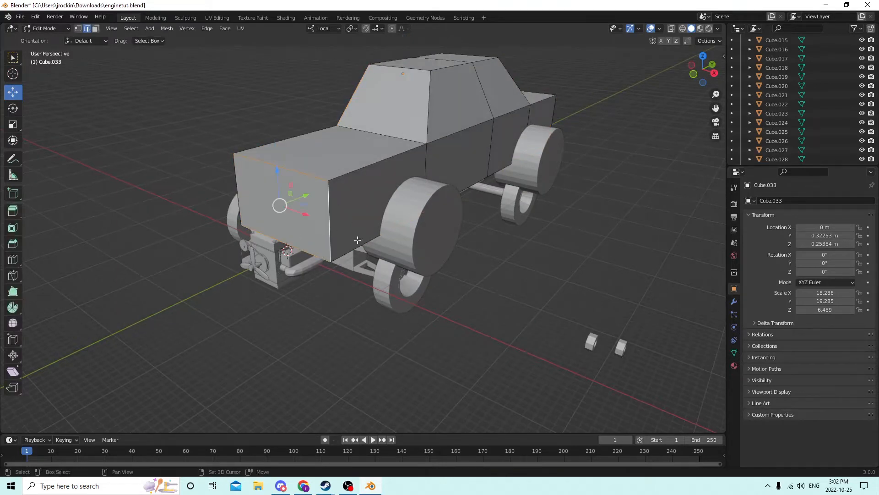
middle_drag(364, 167, 412, 241)
shift+click(408, 240)
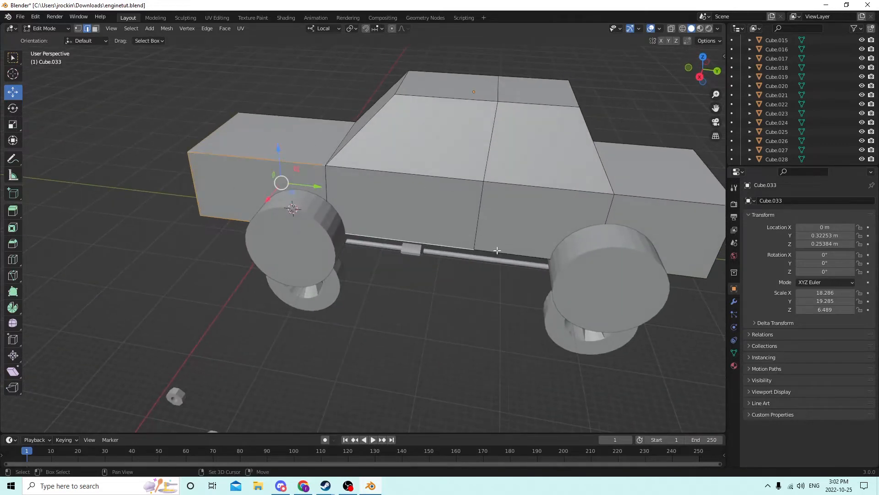
middle_drag(494, 249, 368, 207)
middle_drag(348, 99, 463, 174)
shift+click(469, 285)
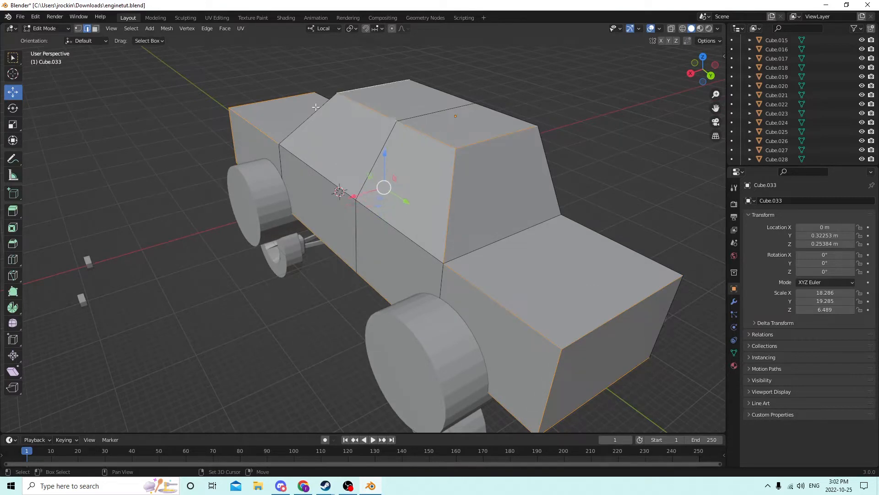
middle_drag(317, 111, 491, 114)
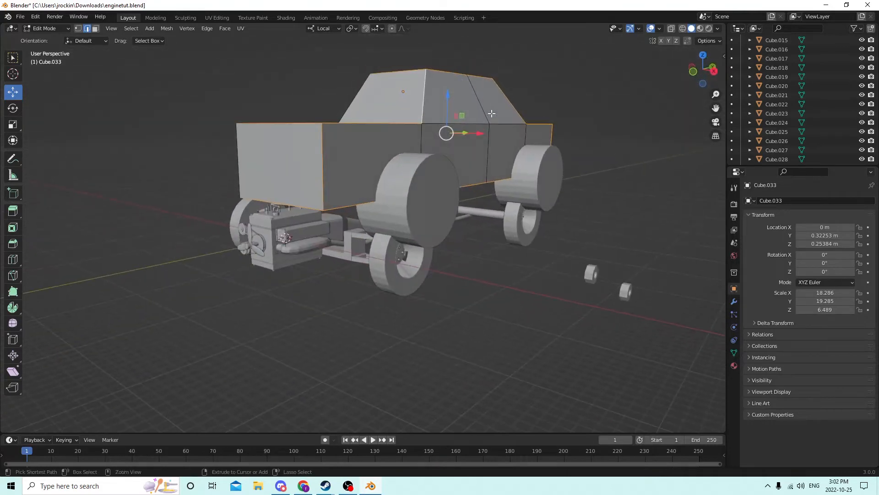
Try a bevel about 0.00142 m wide with 4 segments on the selected body edges, and undo it
key(ctrl+b)
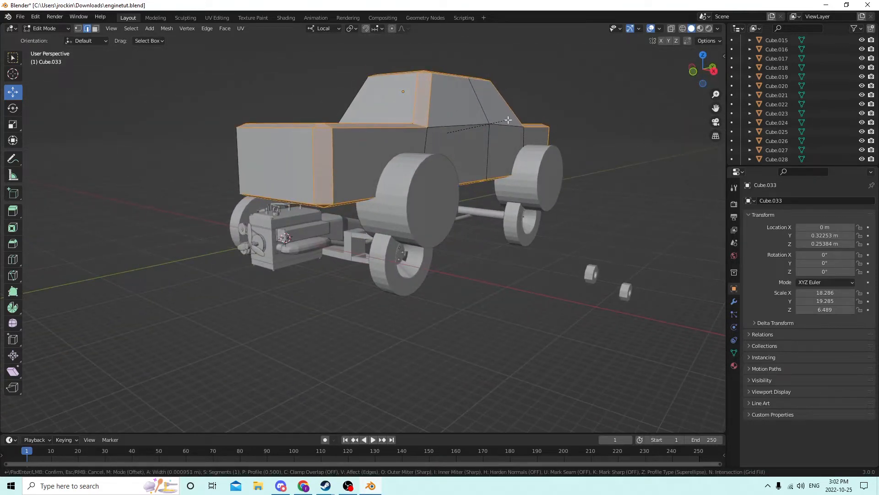
click(509, 120)
middle_drag(510, 121, 627, 162)
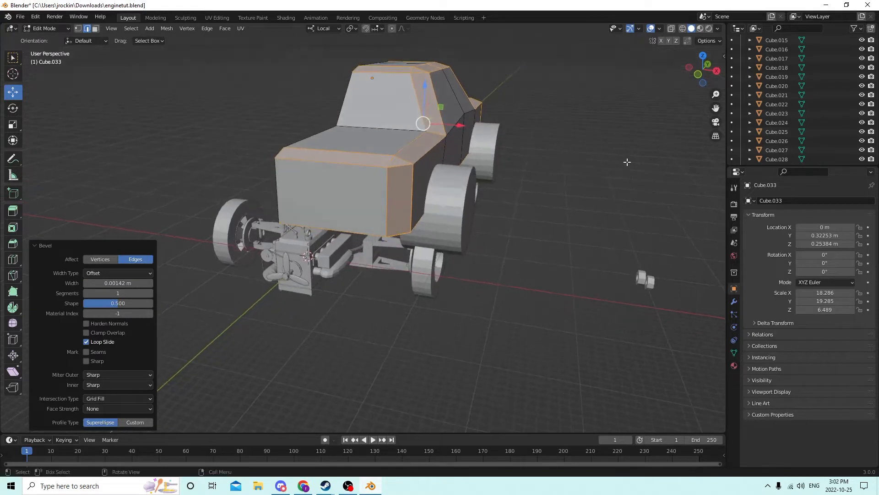
click(150, 293)
click(150, 293)
click(150, 293)
middle_drag(422, 179, 380, 166)
click(36, 16)
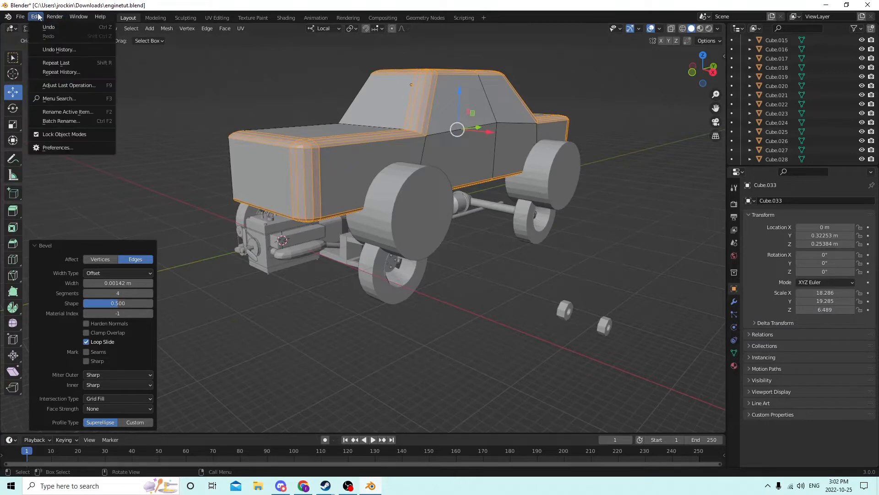
click(35, 18)
click(43, 27)
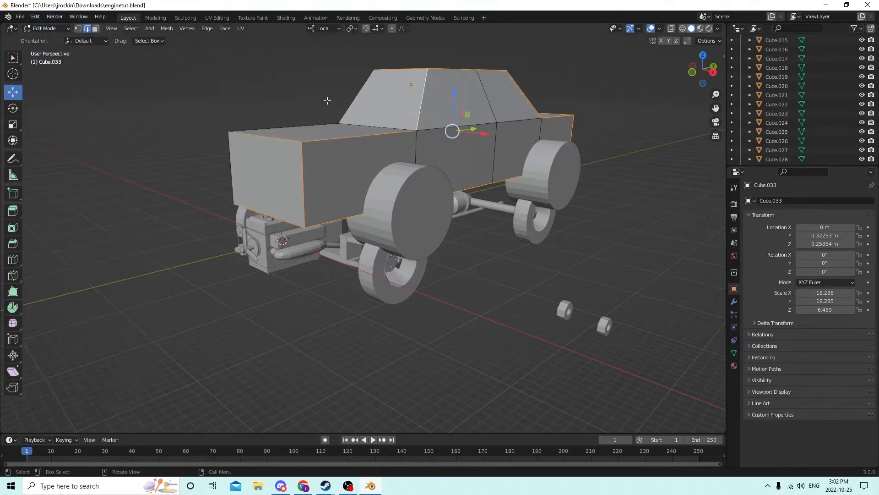
Bevel the selected body edges about 0.00227 m wide with 4 segments
middle_drag(325, 98, 412, 101)
key(ctrl+b)
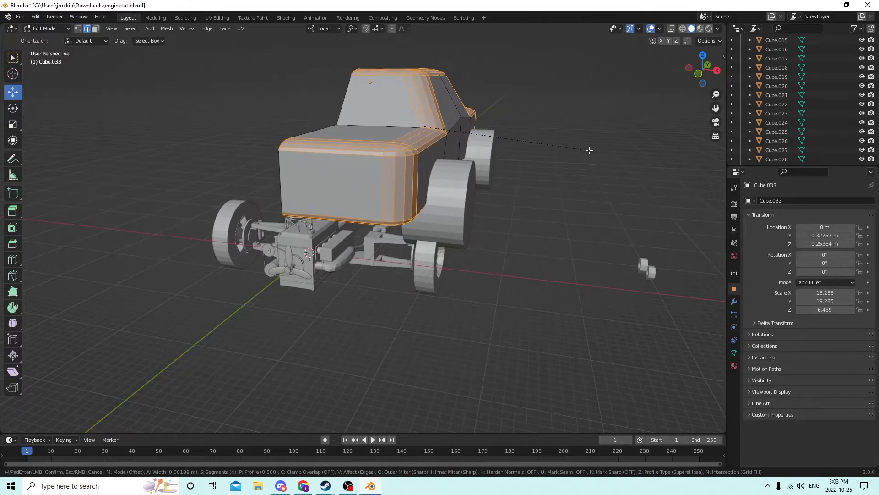
click(591, 151)
middle_drag(591, 150, 415, 151)
middle_drag(424, 121, 443, 92)
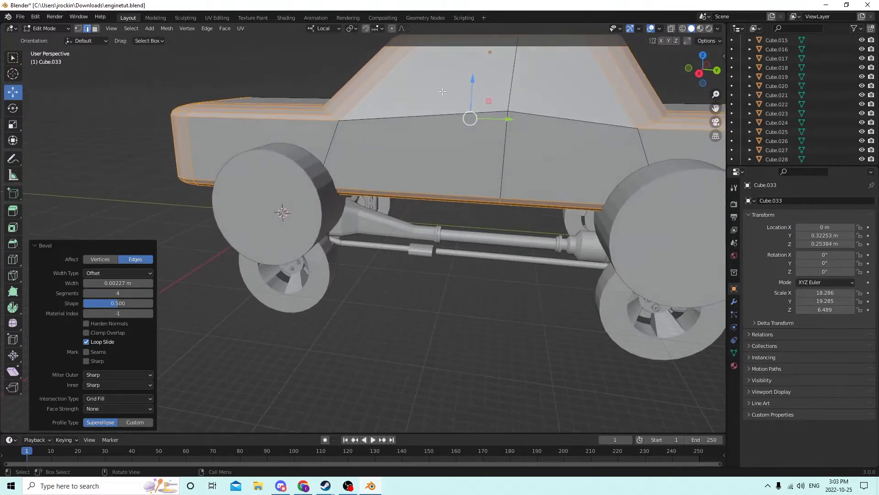
Lower the middle beltline vertex under the side windows, move it about 0.0054 m outward, and lower it another 0.006 m or so
middle_drag(470, 133, 426, 105)
key(Tab)
key(Tab)
click(77, 174)
click(77, 29)
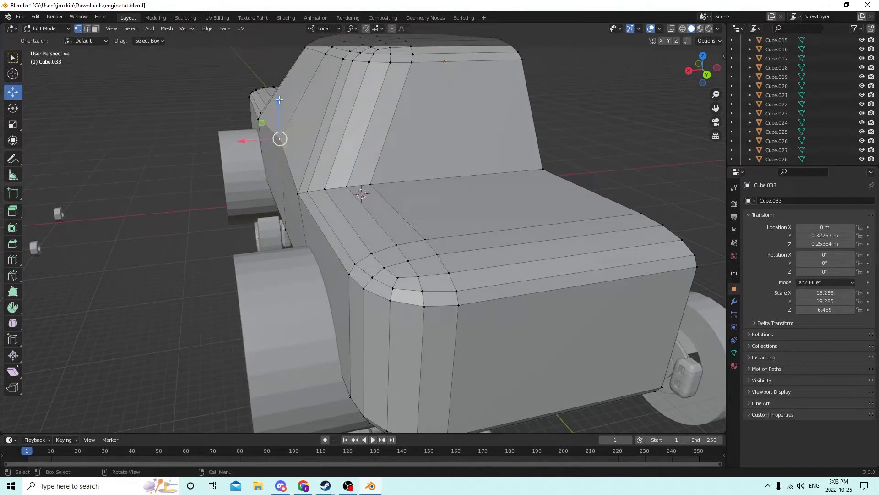
drag(279, 99, 280, 108)
drag(246, 146, 239, 147)
middle_drag(238, 148, 407, 81)
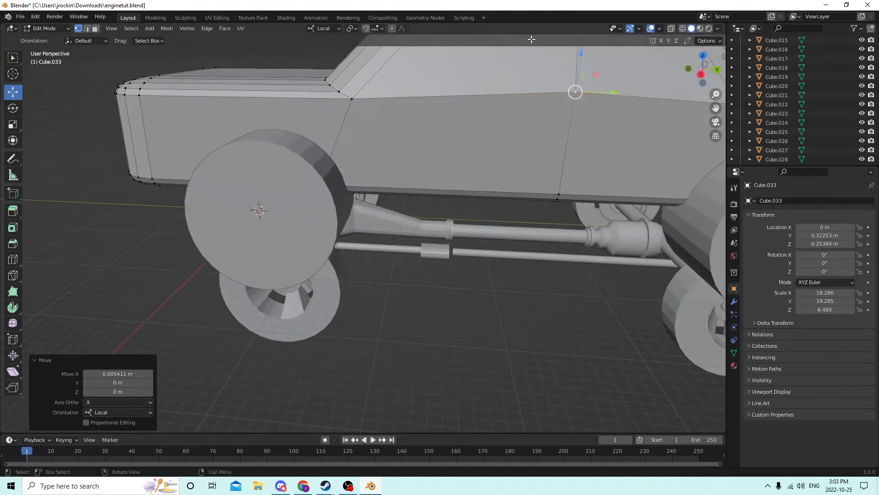
drag(582, 53, 580, 62)
scroll(578, 62, down, 3)
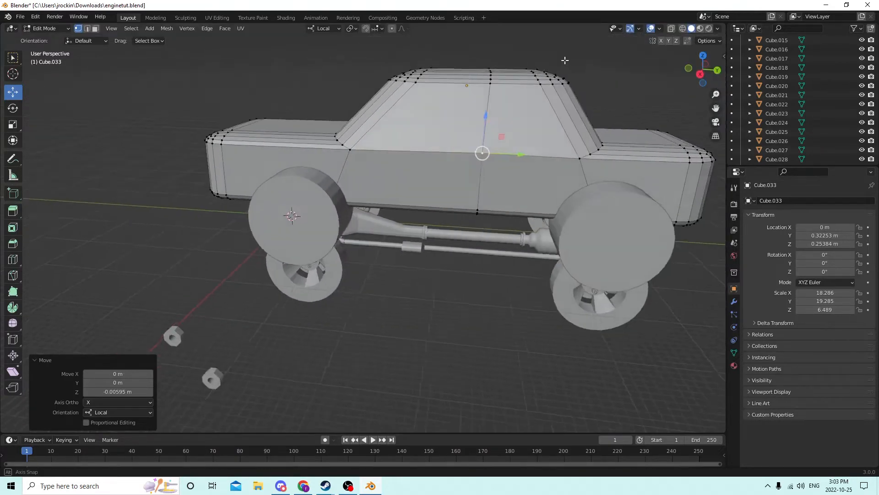
middle_drag(565, 61, 465, 69)
key(Tab)
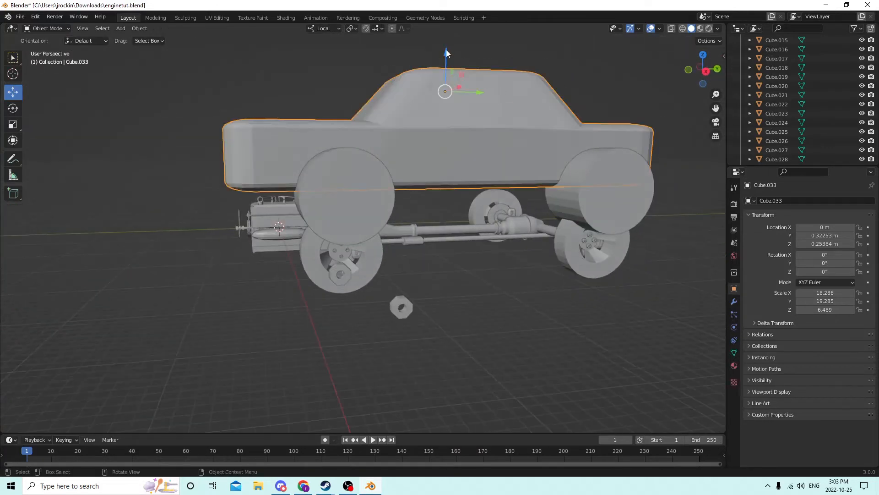
Raise the whole body clear of the chassis and cylinders, to about Z 0.4447 m
drag(446, 49, 444, 427)
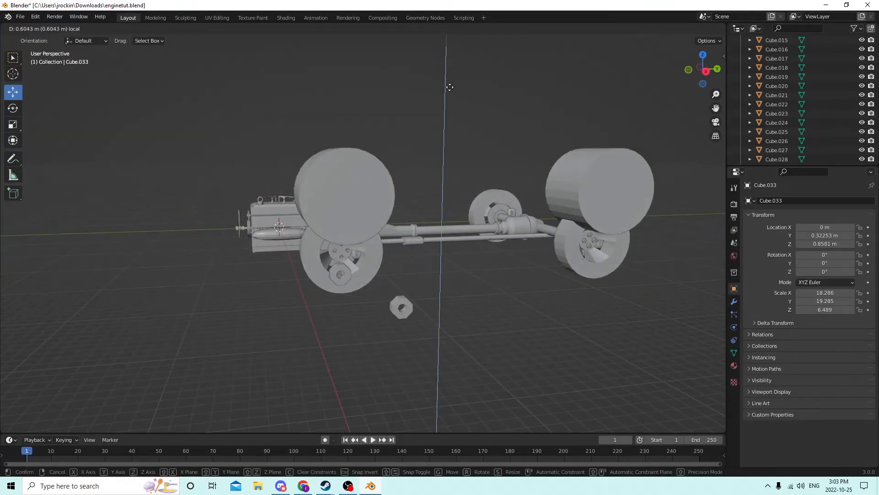
right_click(448, 113)
middle_drag(449, 114, 416, 112)
drag(416, 111, 414, 57)
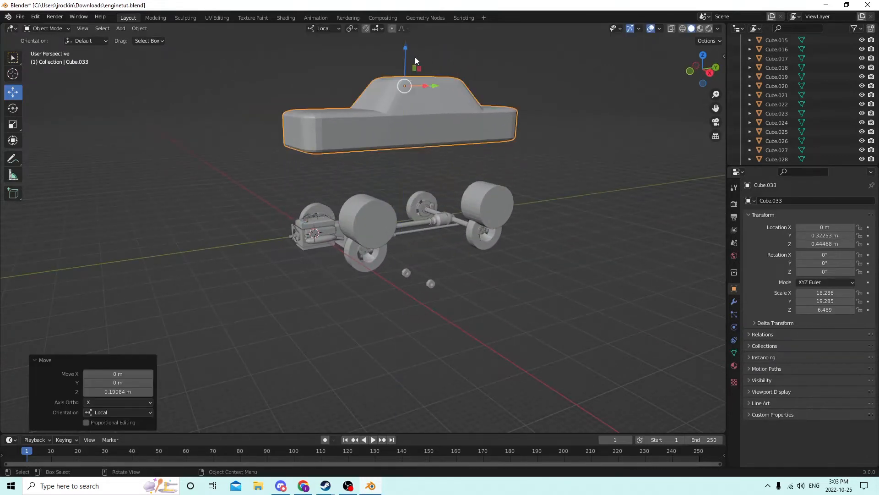
Move the rear cross edge of the body's underside about 0.031 m forward along Y, and bring it back about 0.0023 m
scroll(421, 53, up, 2)
middle_drag(428, 48, 512, 84)
key(Tab)
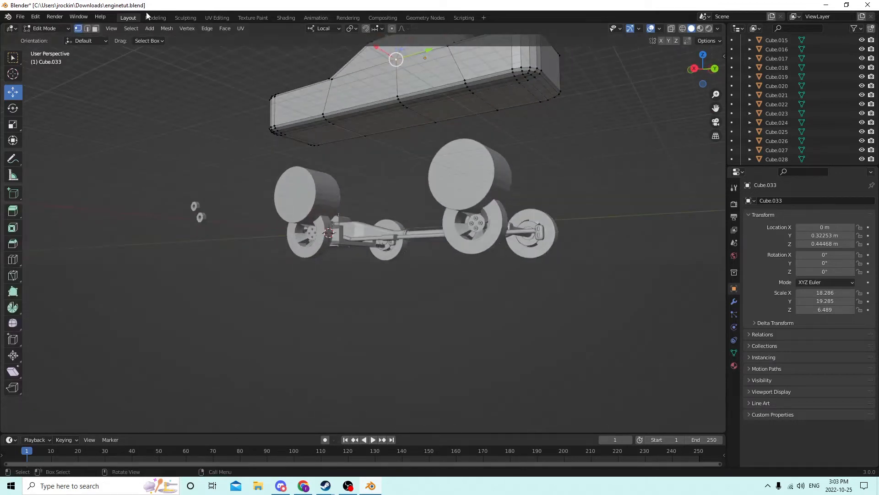
scroll(476, 102, up, 1)
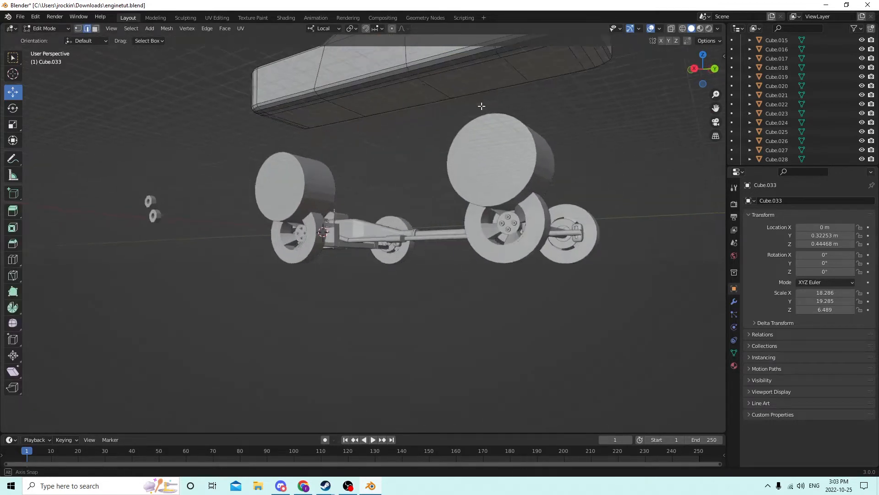
middle_drag(481, 105, 475, 113)
drag(715, 108, 716, 155)
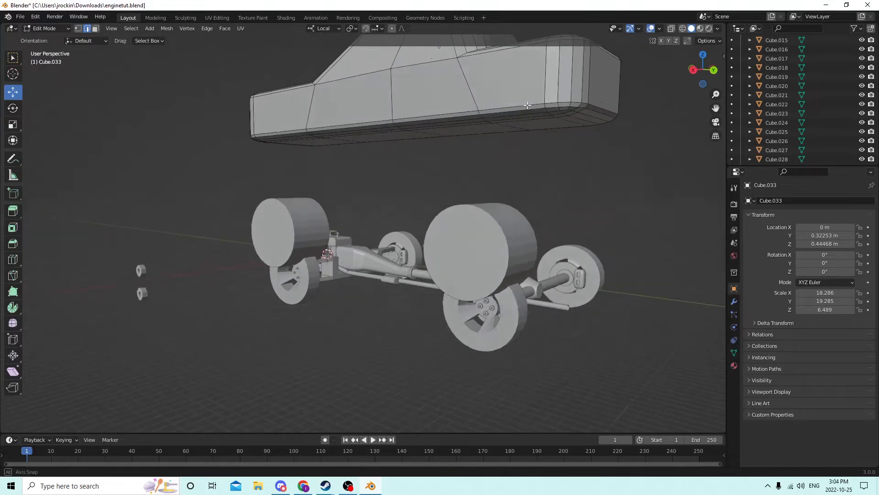
middle_drag(531, 100, 531, 130)
ctrl+click(497, 98)
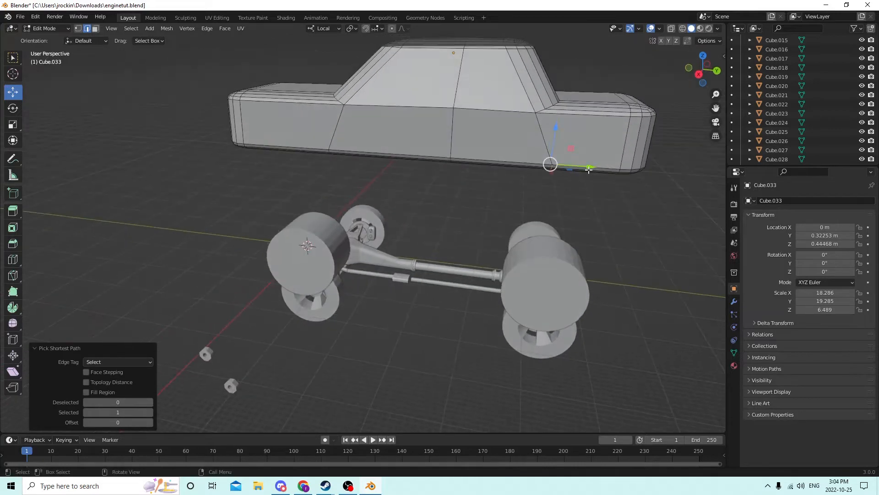
drag(590, 165, 572, 167)
mouse_move(572, 167)
middle_down()
mouse_move(584, 161)
mouse_move(577, 158)
middle_up()
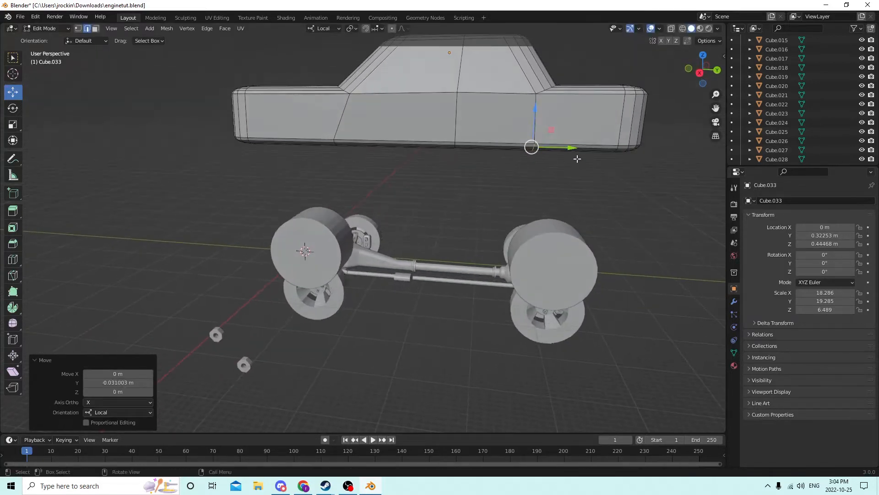
drag(571, 147, 576, 147)
Move the middle cross edge of the body's underside about 0.0088 m rearward along Y and about 0.0052 m back forward
middle_drag(474, 117, 476, 92)
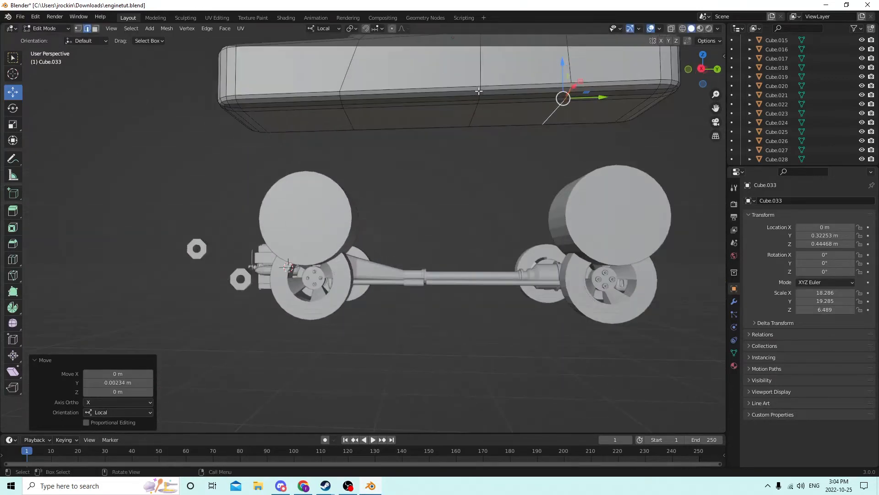
click(479, 89)
ctrl+click(475, 113)
middle_drag(476, 113, 499, 118)
drag(518, 113, 526, 113)
scroll(525, 113, down, 2)
middle_drag(525, 113, 514, 120)
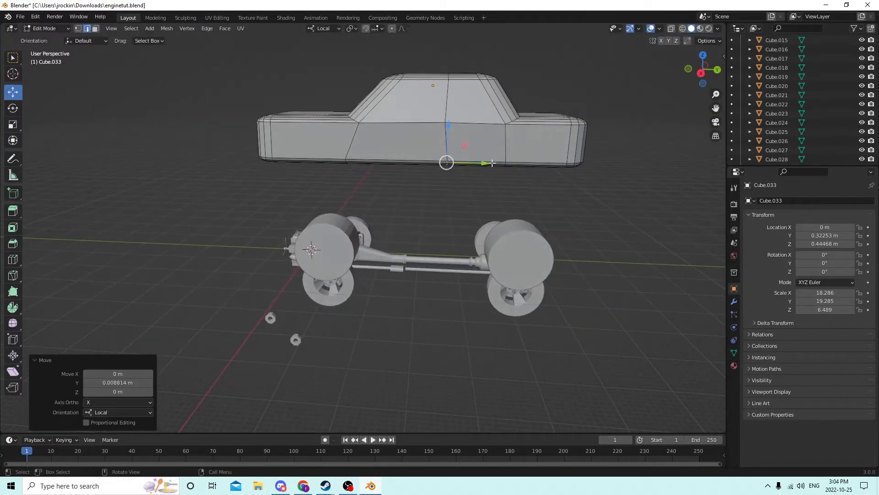
drag(485, 164, 480, 165)
Move the middle cross edges of the roof, including its rounded side, about 0.0055 m forward along Y
middle_drag(444, 112, 440, 158)
scroll(442, 128, up, 1)
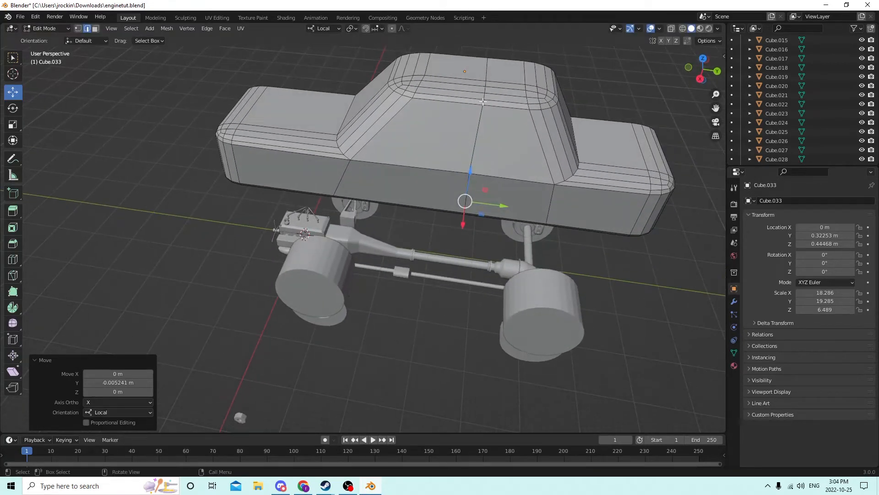
click(483, 102)
ctrl+click(487, 63)
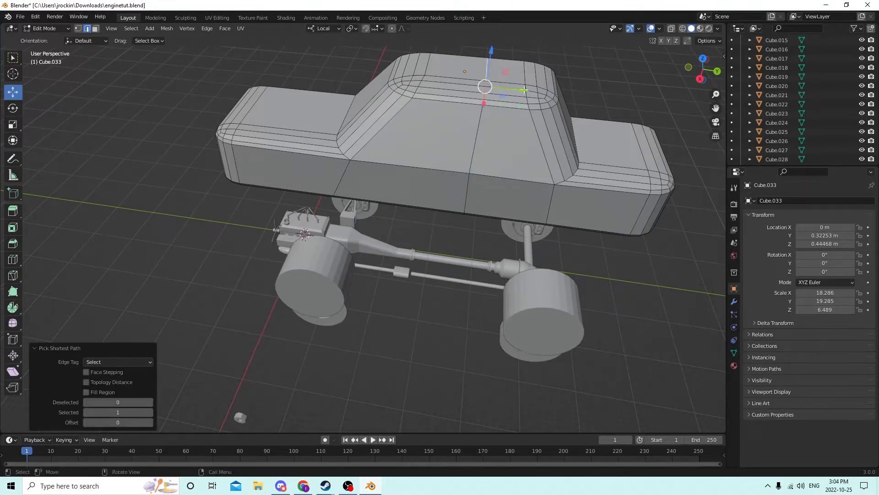
drag(524, 90, 522, 89)
Move the front cross edge of the body's underside about 0.0294 m rearward along Y, under the windshield base
middle_drag(522, 90, 518, 61)
middle_drag(324, 119, 354, 87)
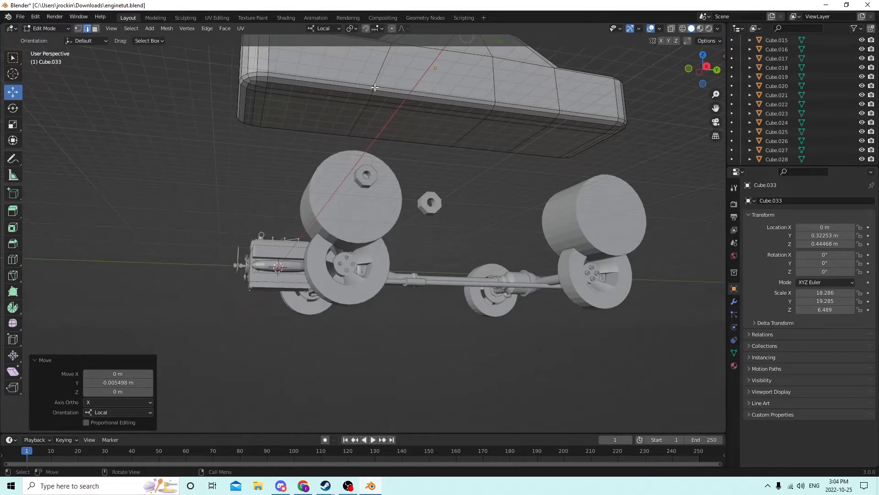
click(372, 87)
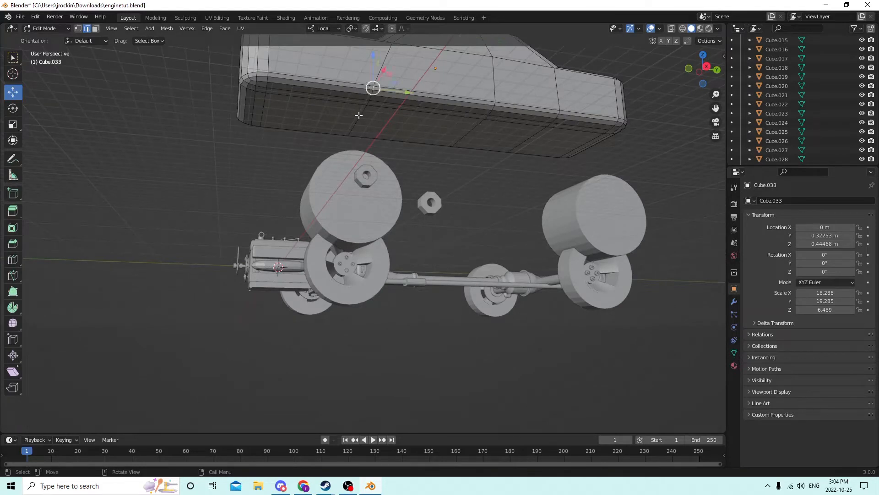
ctrl+click(359, 118)
middle_drag(359, 117, 367, 140)
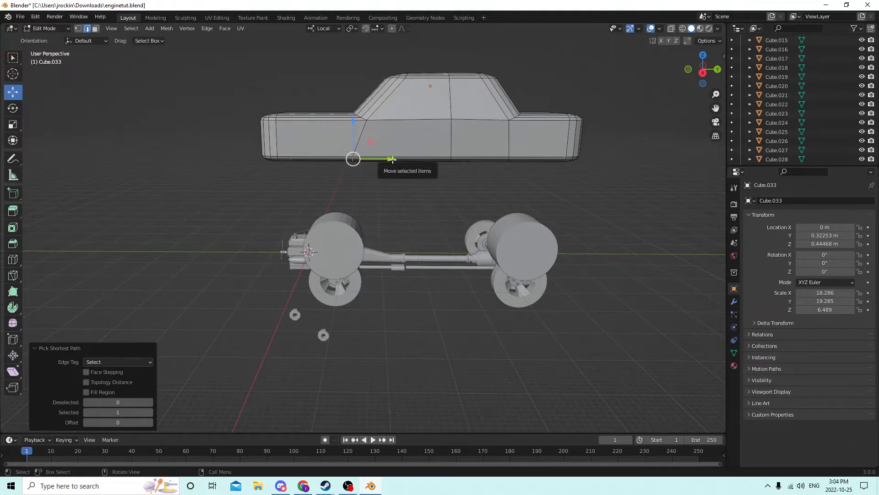
drag(393, 159, 396, 160)
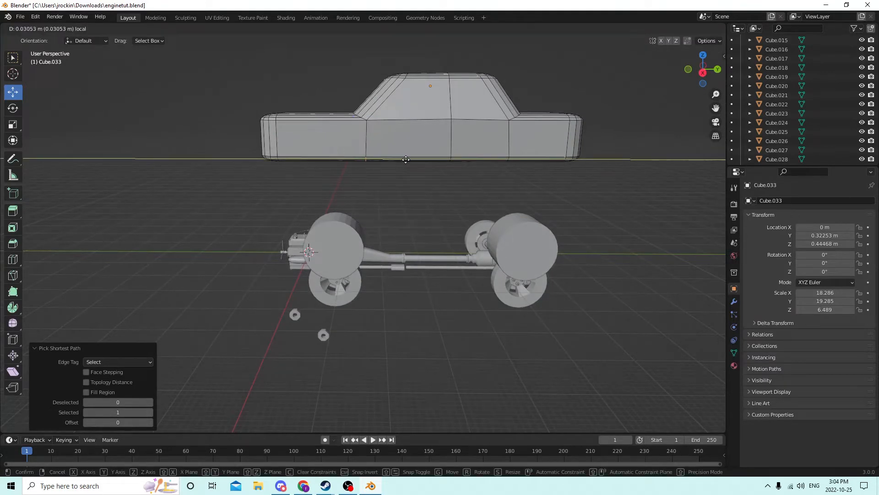
drag(405, 159, 405, 159)
Nudge the middle beltline vertex under the side windows slightly along the vertical axis
middle_drag(405, 159, 450, 116)
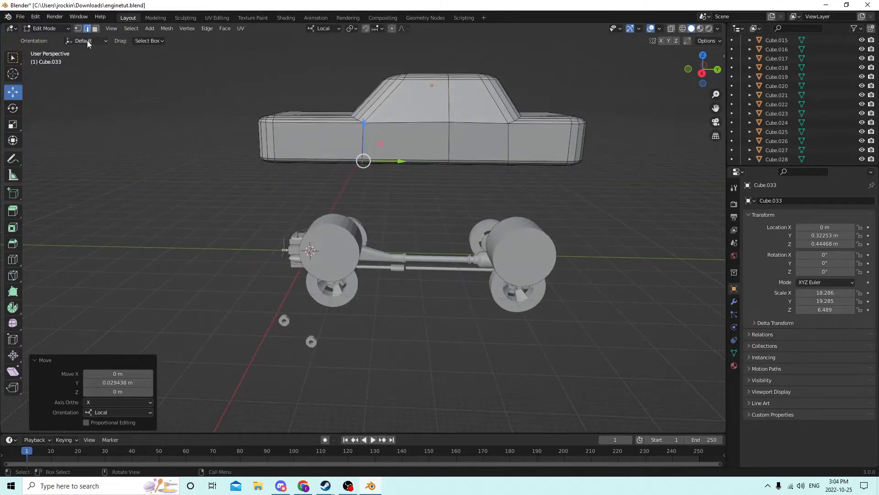
click(78, 28)
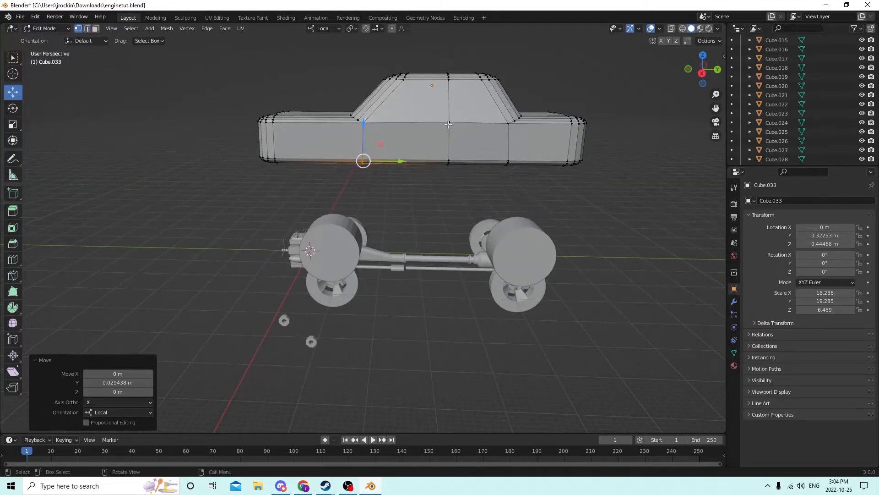
click(449, 122)
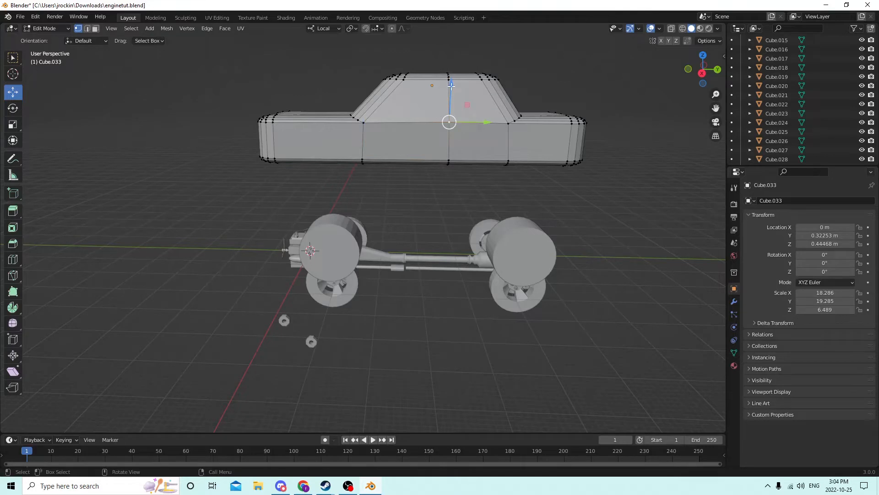
drag(451, 85, 451, 85)
Select all the roof faces with their rounded borders and lower them about 0.0355 m to flatten the cabin
middle_drag(451, 85, 488, 90)
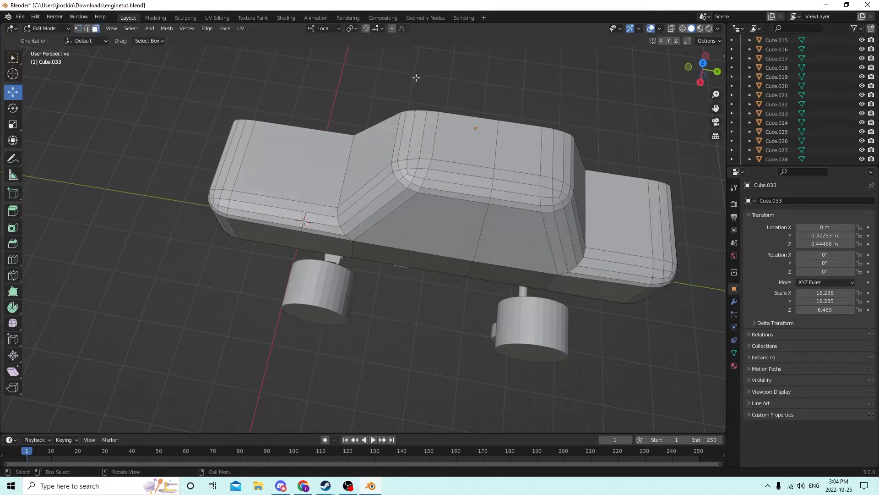
middle_drag(416, 78, 504, 90)
click(403, 92)
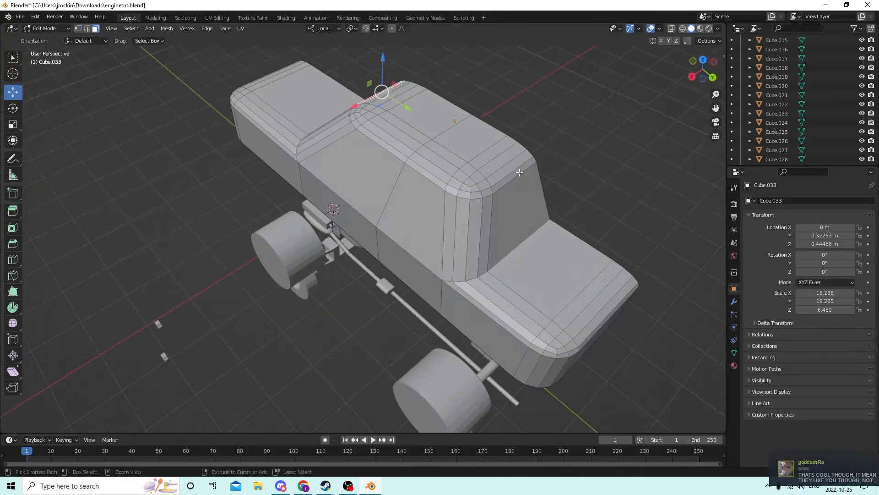
ctrl+click(483, 189)
middle_drag(487, 195, 464, 167)
ctrl+click(411, 137)
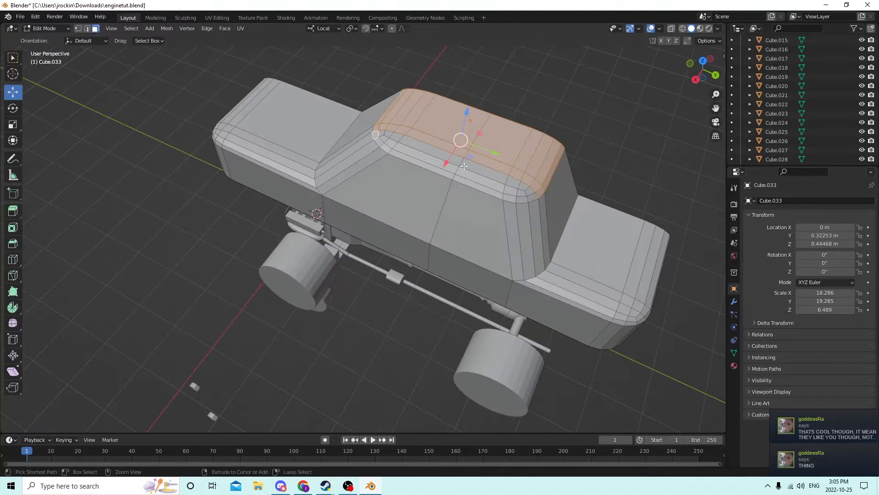
ctrl+click(530, 194)
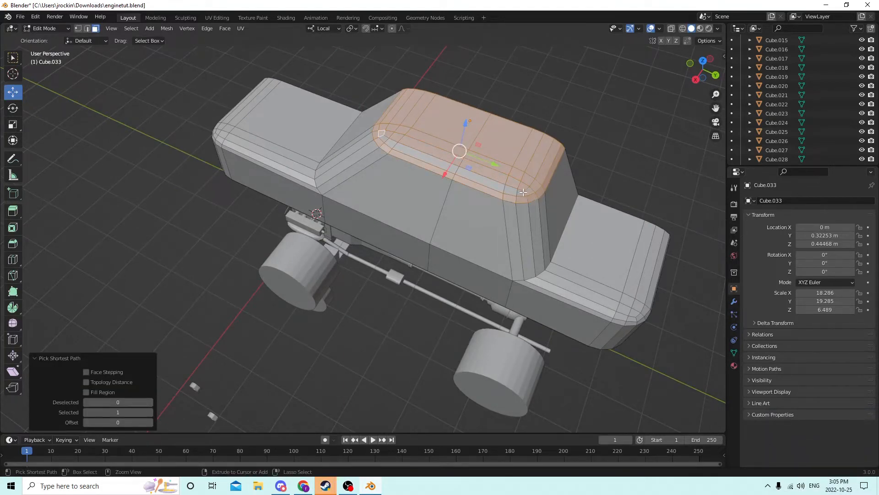
middle_drag(523, 192, 503, 100)
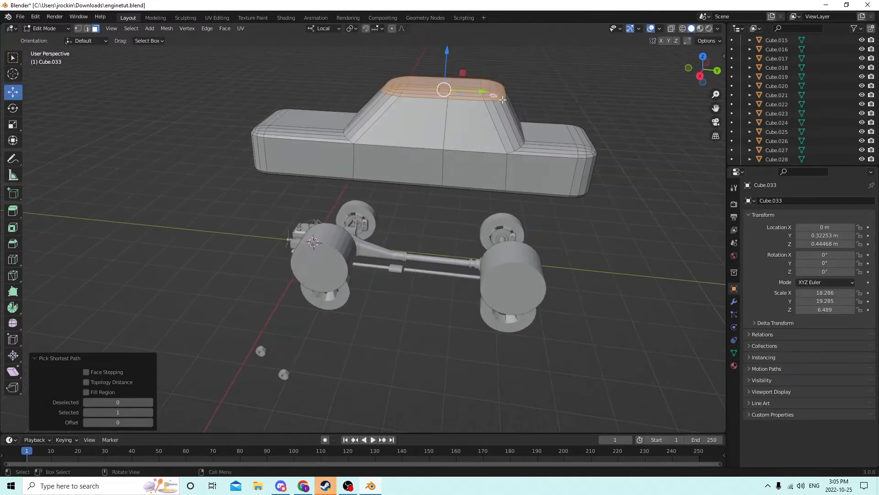
drag(447, 49, 445, 68)
middle_drag(445, 68, 499, 77)
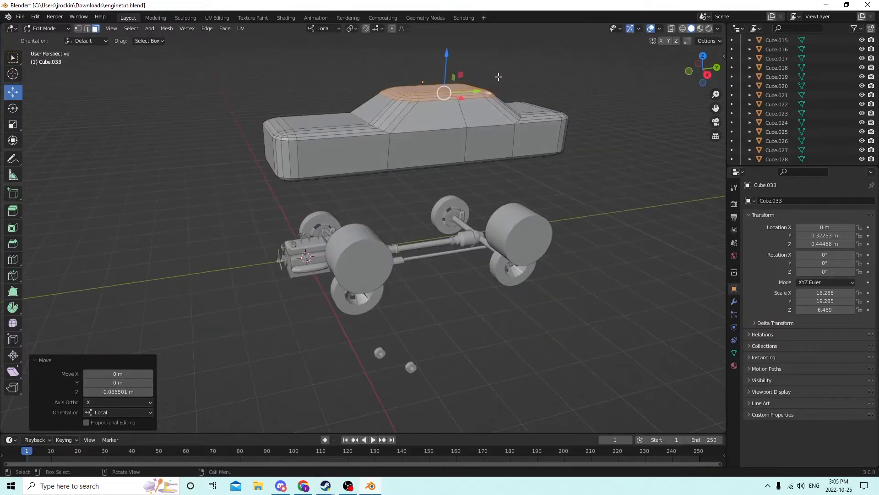
click(600, 115)
Lower the whole body in Object Mode to about Z 0.2447 m so its underside overlaps the wheel cylinders
middle_drag(586, 115, 633, 95)
scroll(508, 123, up, 2)
scroll(484, 137, down, 3)
key(Tab)
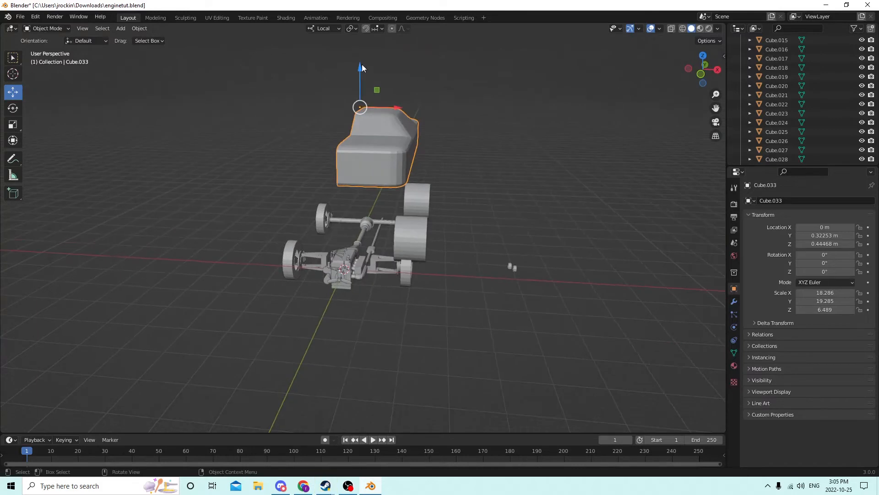
drag(362, 68, 364, 110)
middle_drag(364, 110, 342, 118)
scroll(289, 109, up, 1)
scroll(287, 103, up, 2)
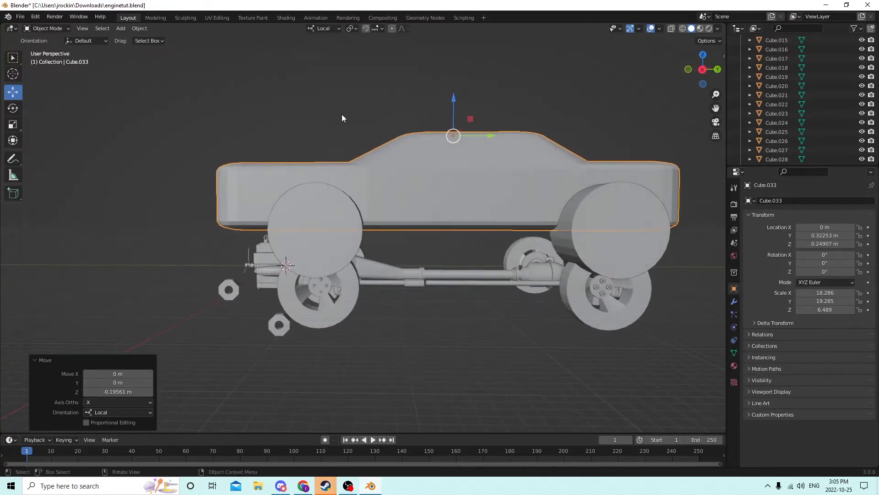
drag(444, 98, 454, 115)
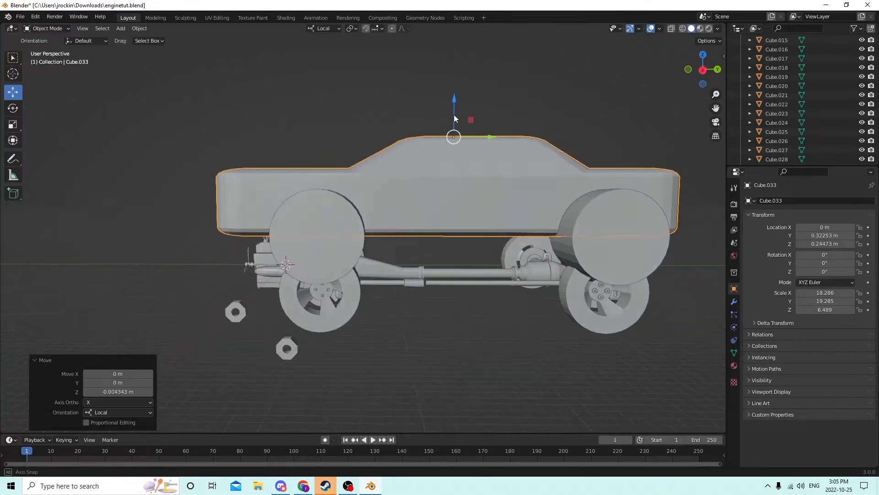
Subtract the front and rear wheel cylinders from the car body with Bool Tool to cut the wheel arches
middle_drag(454, 115, 633, 212)
click(599, 234)
shift+click(372, 238)
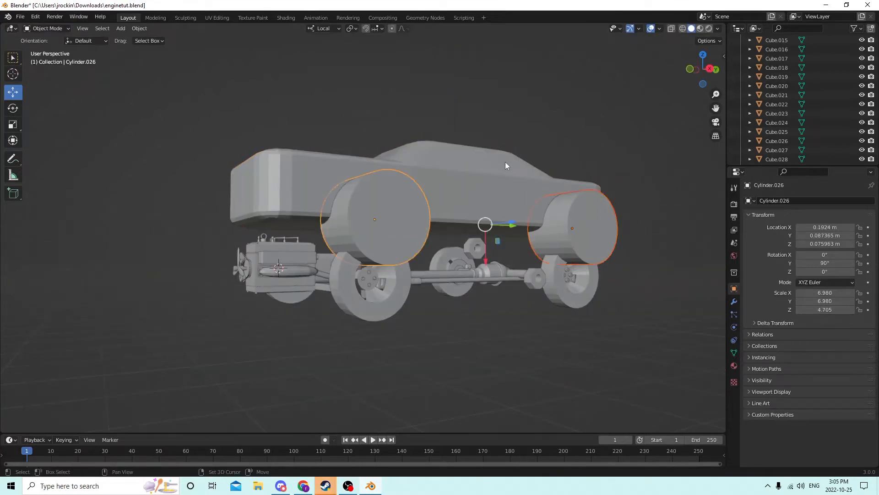
shift+click(473, 161)
middle_drag(474, 161, 491, 169)
click(139, 28)
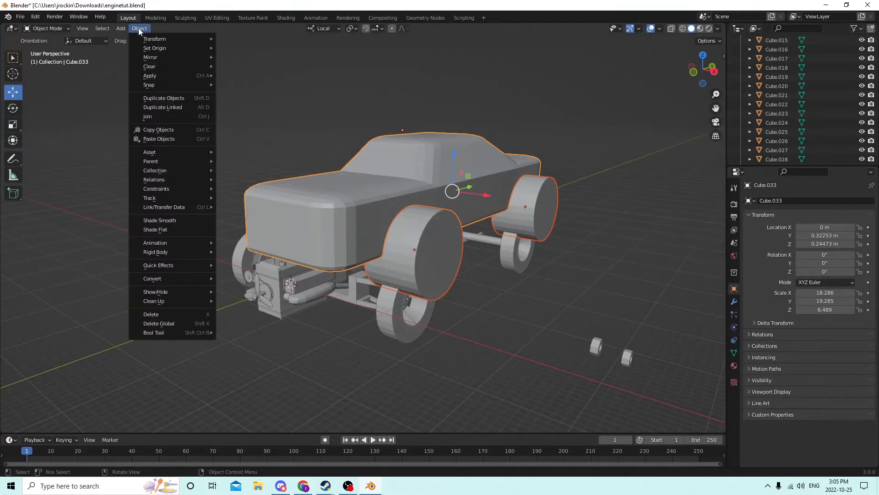
mouse_move(163, 333)
click(235, 341)
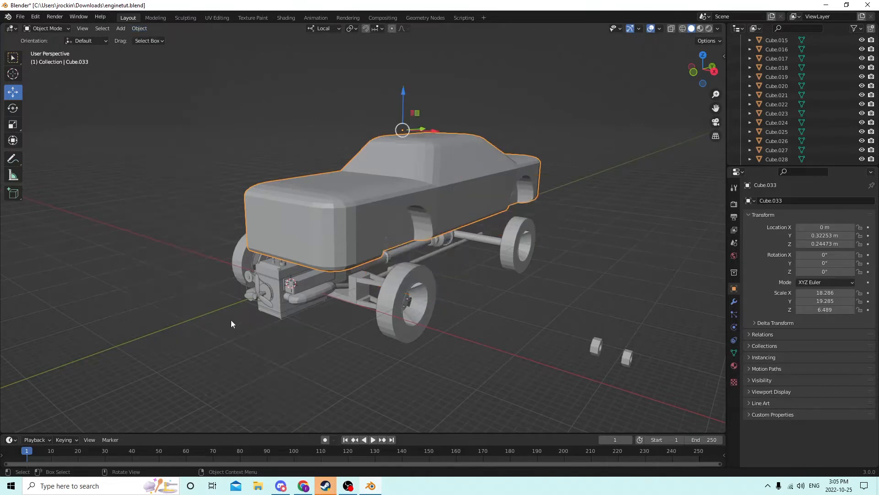
Lower the body over the chassis and wheels to about Z 0.1508 m
middle_drag(231, 320, 508, 116)
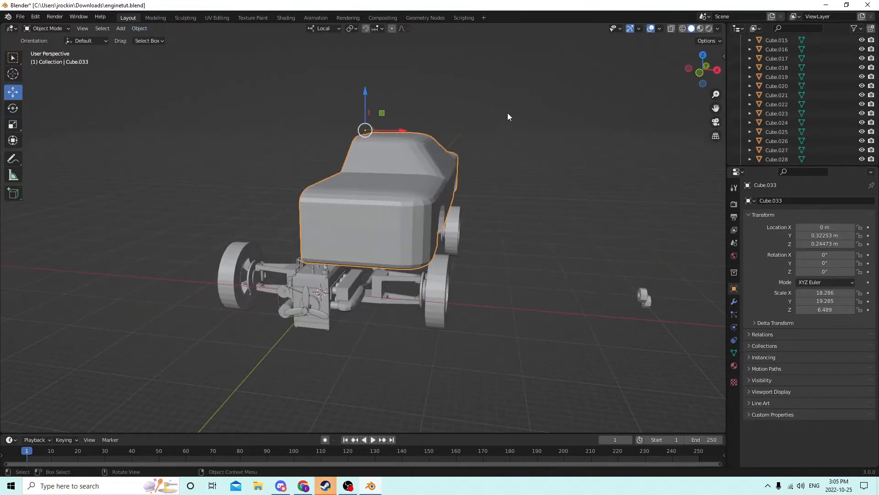
drag(363, 95, 367, 131)
middle_drag(367, 131, 294, 120)
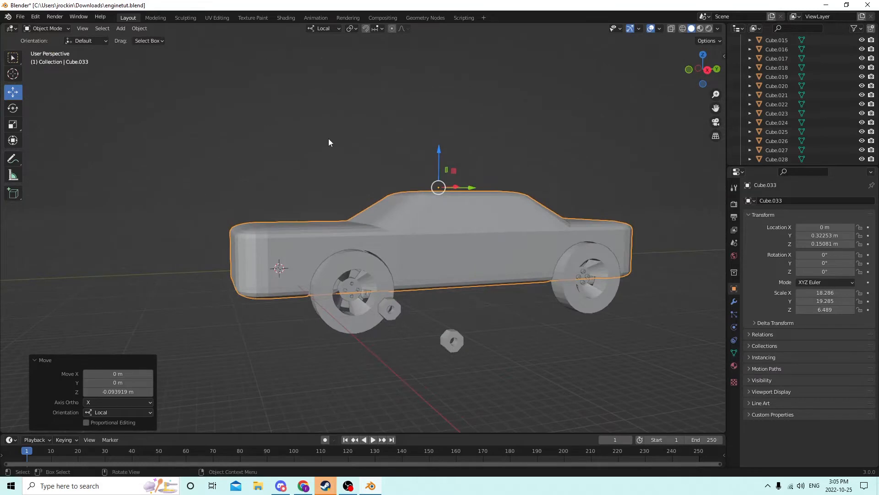
Raise the body in small increments to about Z 0.1853 m to leave clearance between arches and wheels
drag(439, 147, 439, 141)
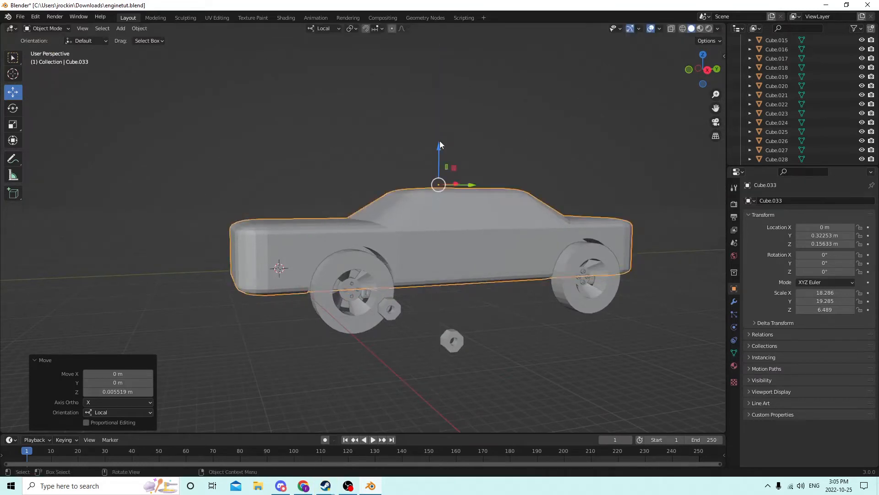
middle_drag(440, 141, 463, 137)
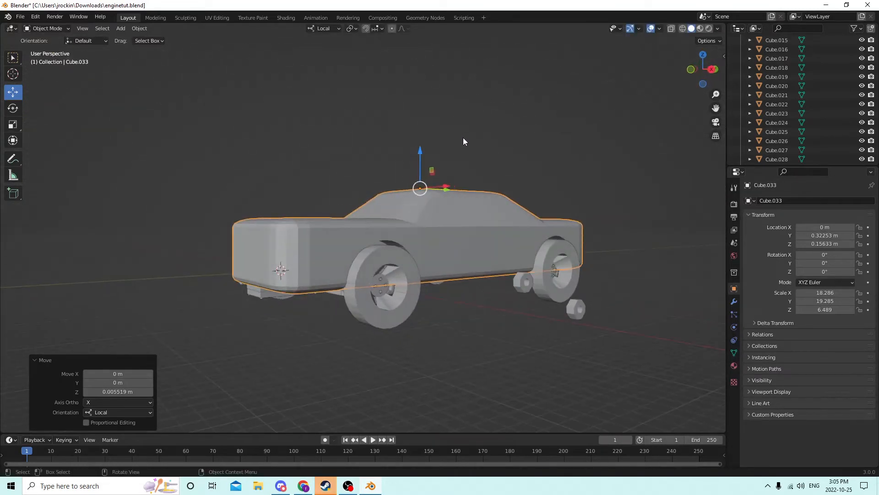
drag(420, 151, 421, 139)
mouse_move(421, 139)
middle_down()
mouse_move(471, 111)
mouse_move(468, 124)
mouse_move(419, 151)
middle_up()
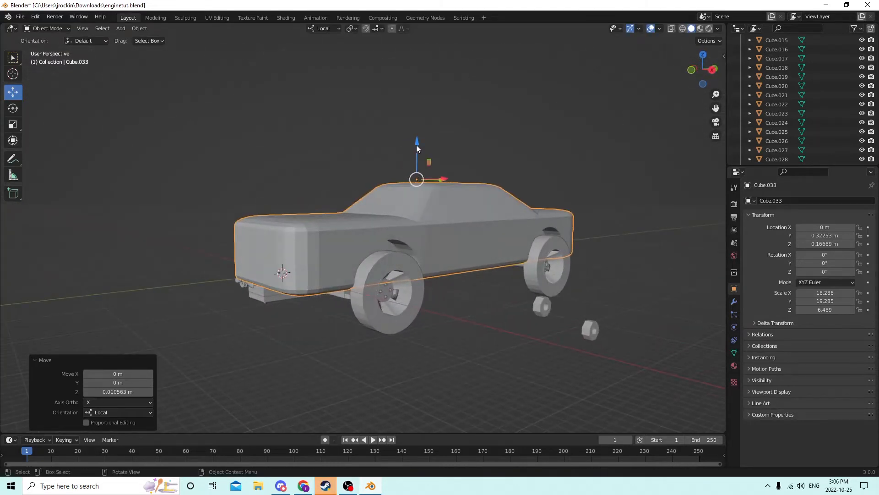
drag(416, 145, 417, 139)
mouse_move(417, 139)
middle_down()
mouse_move(446, 123)
mouse_move(414, 141)
middle_up()
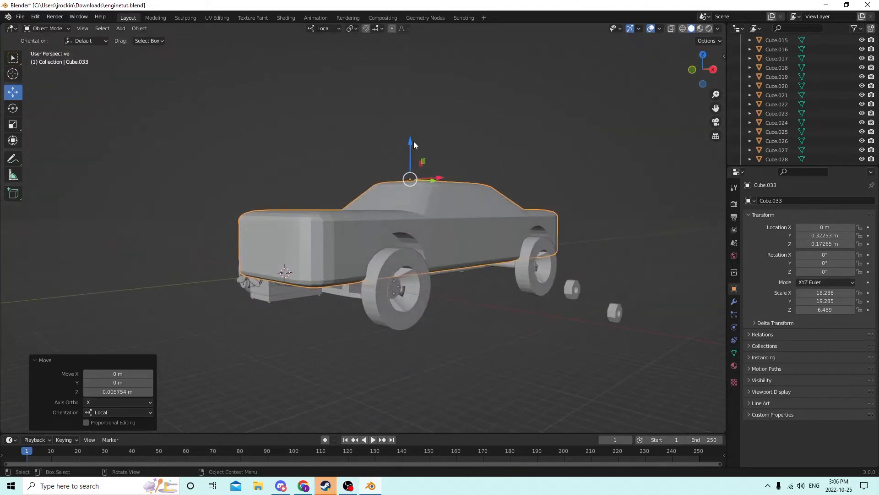
drag(411, 141, 418, 138)
middle_drag(418, 138, 401, 144)
drag(408, 146, 409, 143)
middle_drag(409, 144, 292, 113)
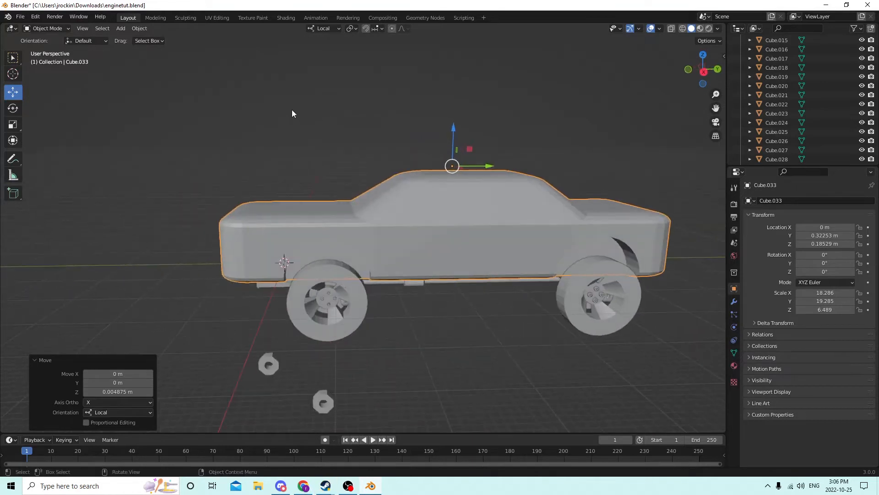
Undo all the lowering and raising moves made on the body since the wheel arches were cut
click(35, 16)
click(48, 27)
click(35, 17)
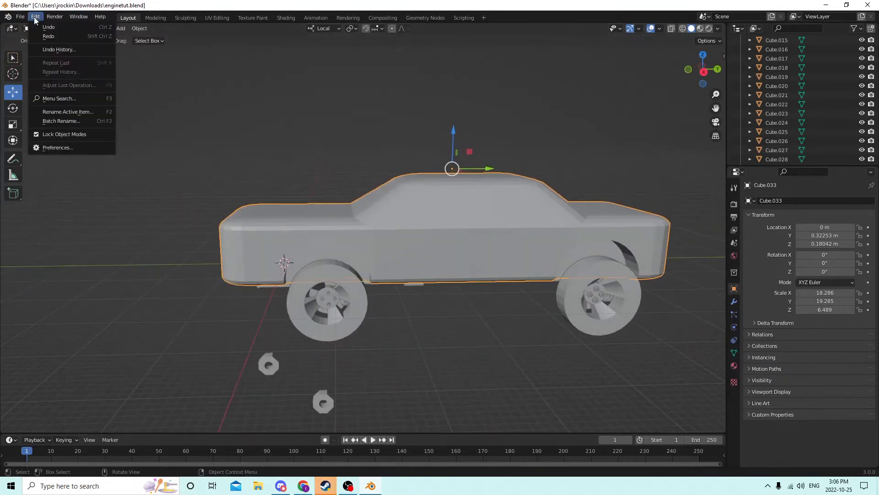
click(40, 29)
click(35, 17)
click(41, 27)
click(36, 17)
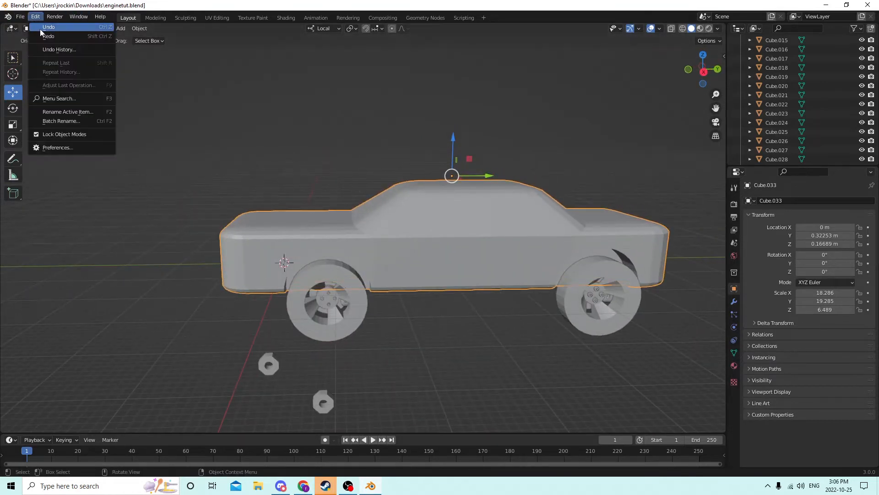
click(40, 28)
click(36, 19)
click(40, 27)
click(35, 17)
click(41, 27)
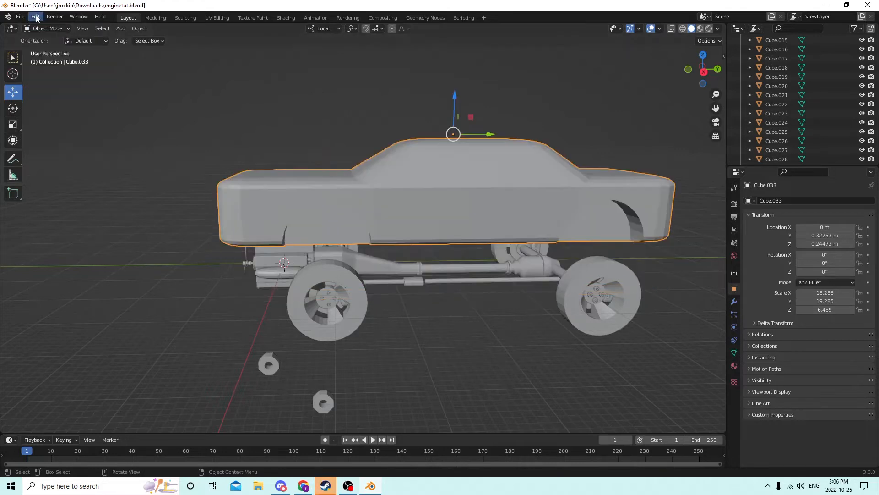
middle_drag(279, 121, 455, 119)
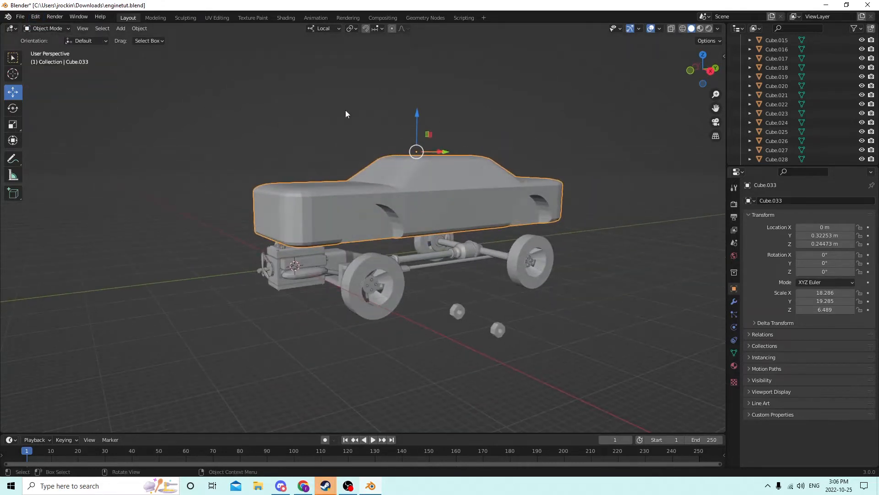
Try to stretch the body in Object Mode along its local Z axis by a factor of about 1.18
key(Tab)
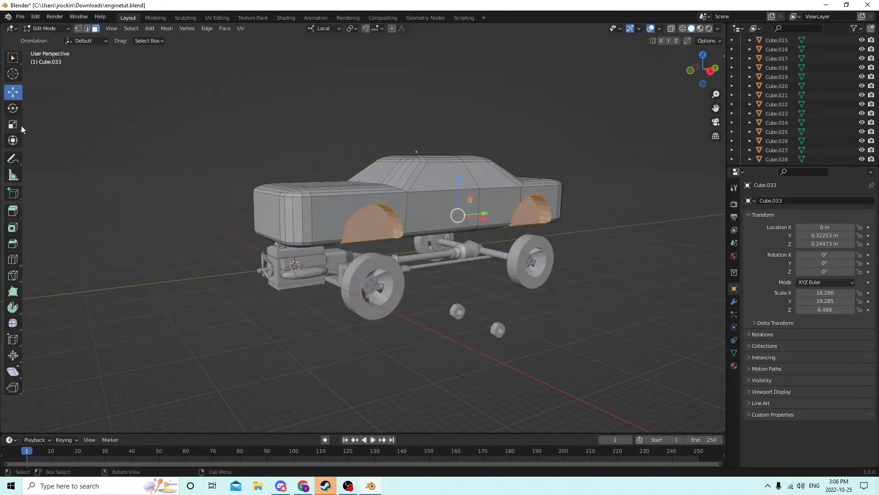
key(Tab)
click(19, 128)
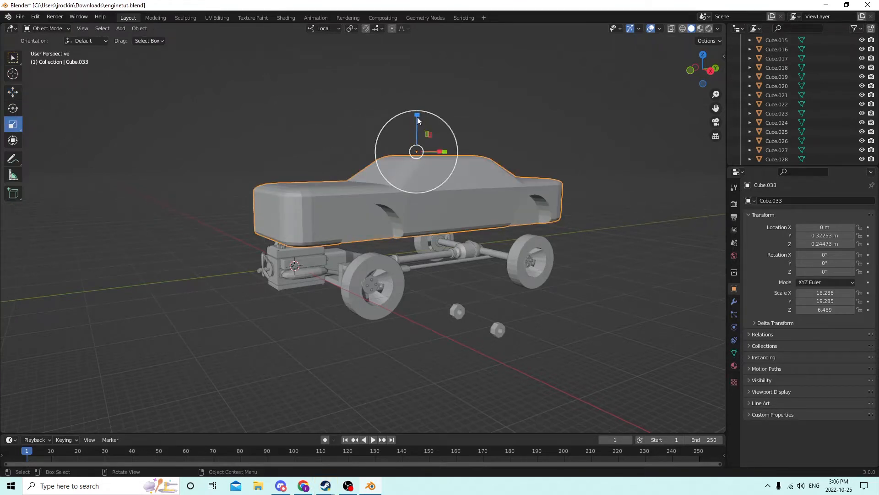
drag(417, 118, 418, 110)
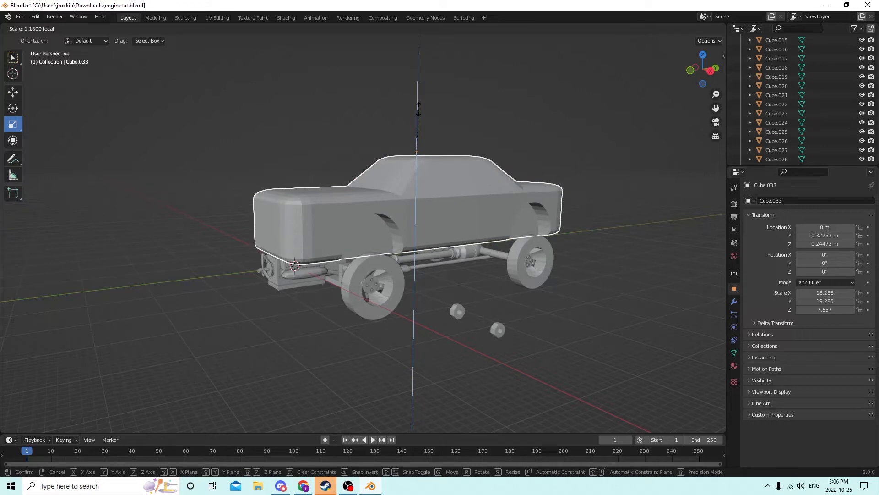
click(418, 109)
middle_drag(419, 109, 401, 103)
Undo the vertical scaling and the wheel-arch cut, restoring the wheel cylinders with only the body selected
click(35, 17)
click(39, 25)
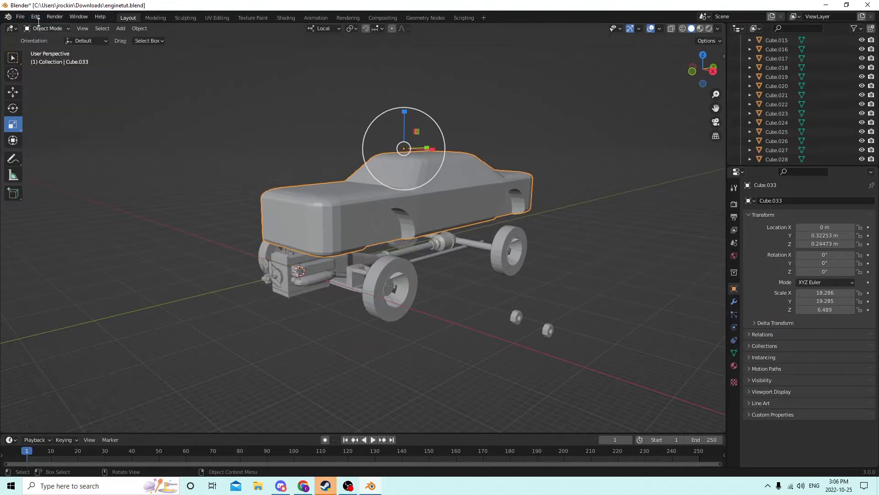
click(36, 17)
click(38, 25)
click(35, 17)
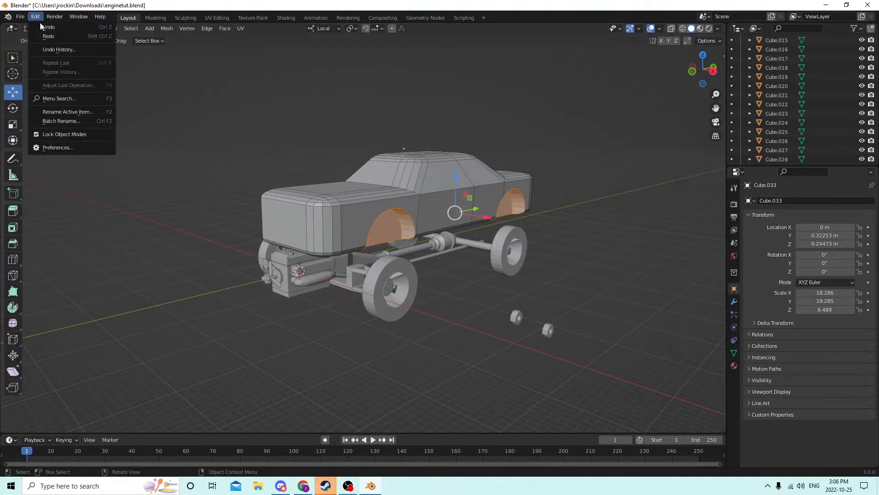
click(46, 27)
click(36, 16)
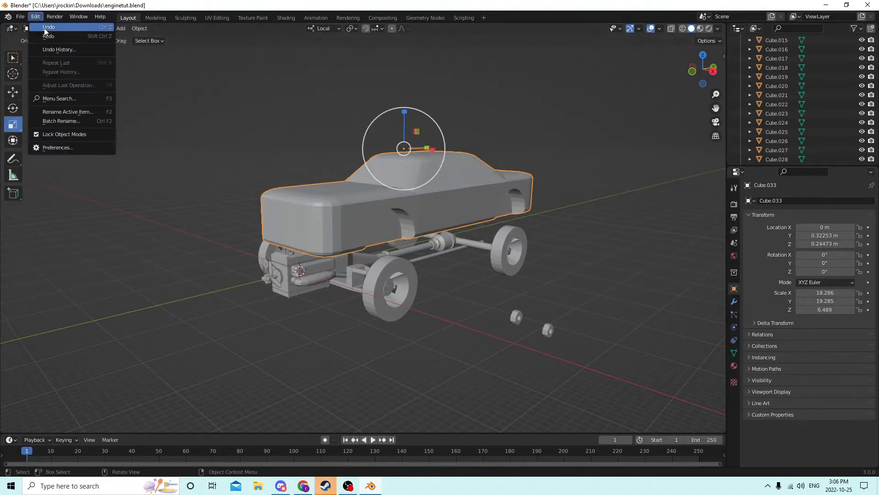
click(44, 27)
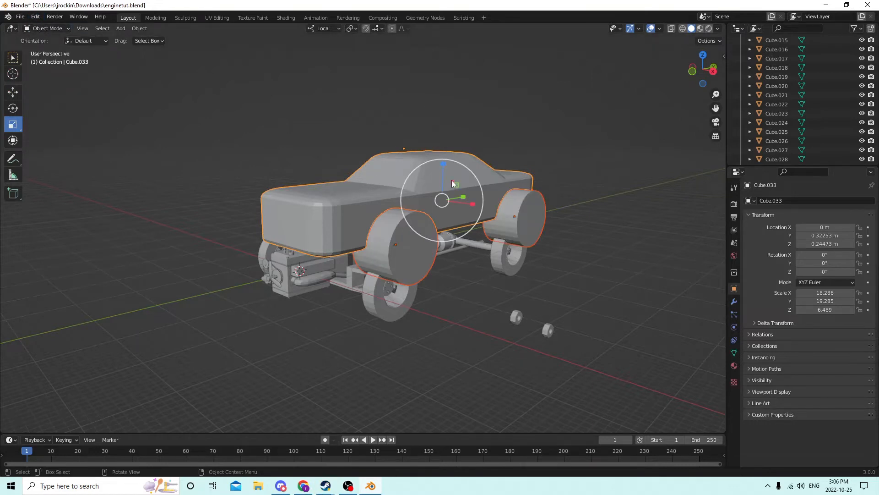
key(ctrl+z)
Scale the body to about 7.779 in Z and about 19.969 in Y to make it taller and longer
middle_drag(442, 175, 378, 178)
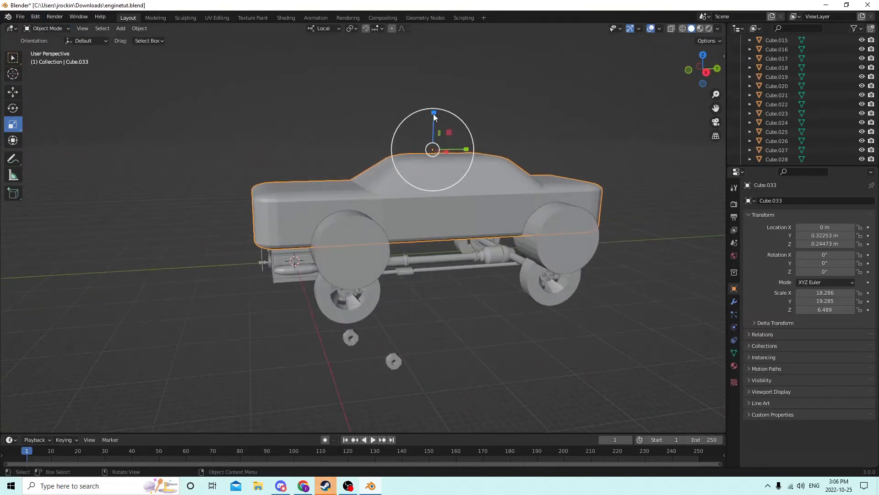
drag(433, 113, 436, 94)
middle_drag(436, 94, 425, 116)
drag(424, 113, 420, 109)
middle_drag(419, 109, 380, 108)
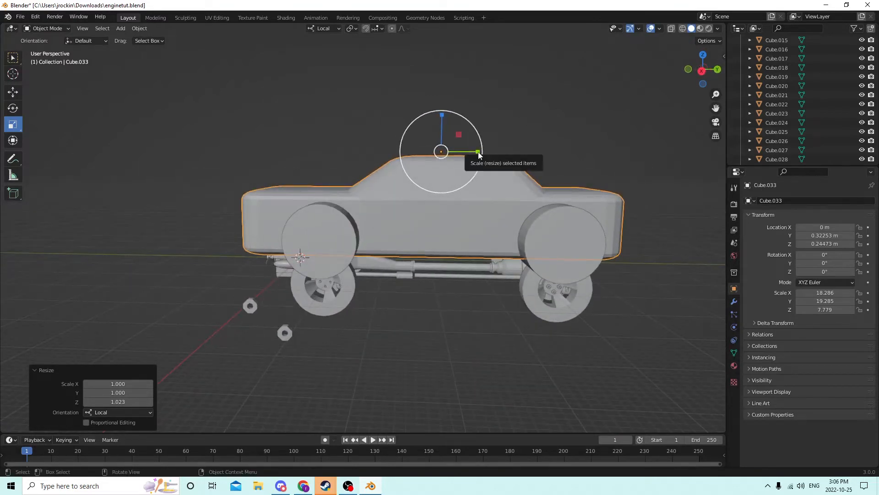
drag(479, 152, 482, 151)
middle_drag(481, 150, 488, 140)
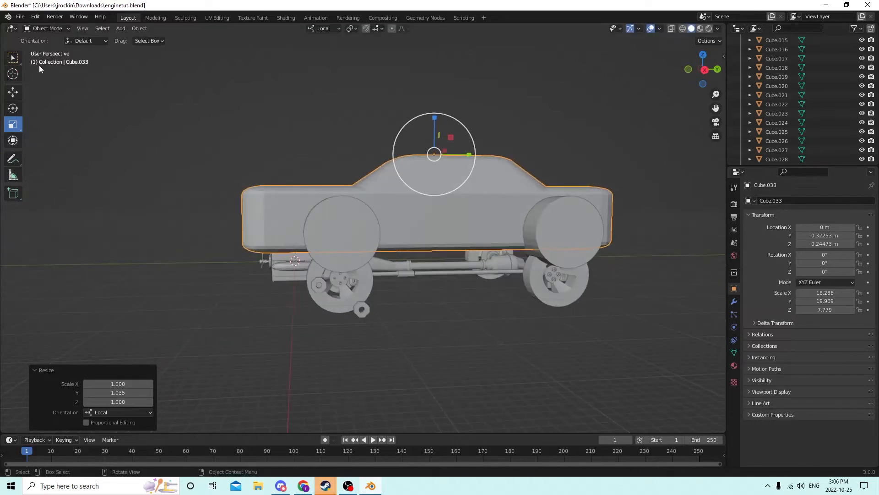
Raise the enlarged body to about Z 0.2878 m so its lower edge overlaps the wheel cylinders
click(13, 92)
middle_drag(320, 116, 422, 112)
drag(425, 116, 421, 97)
middle_drag(404, 110, 461, 123)
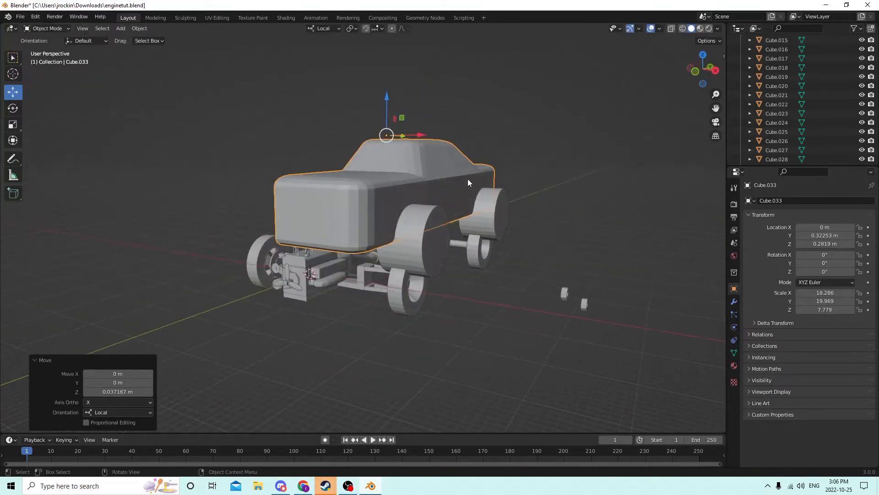
middle_drag(468, 180, 448, 154)
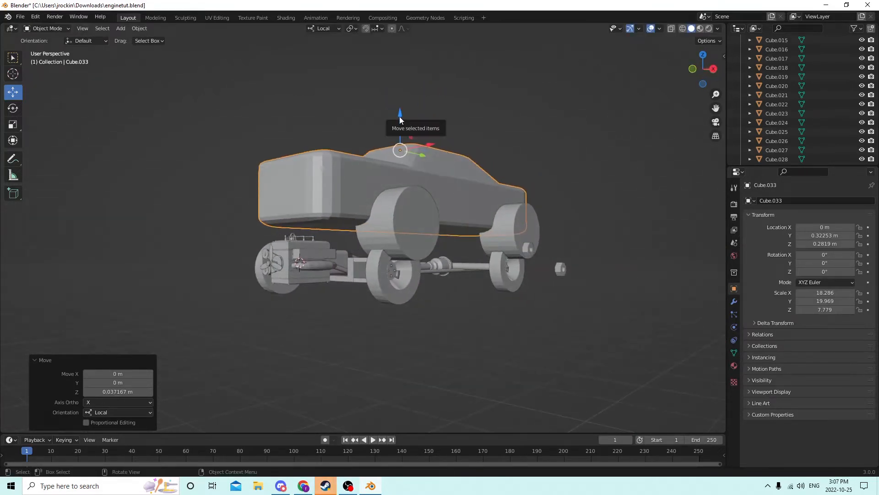
drag(400, 118, 400, 112)
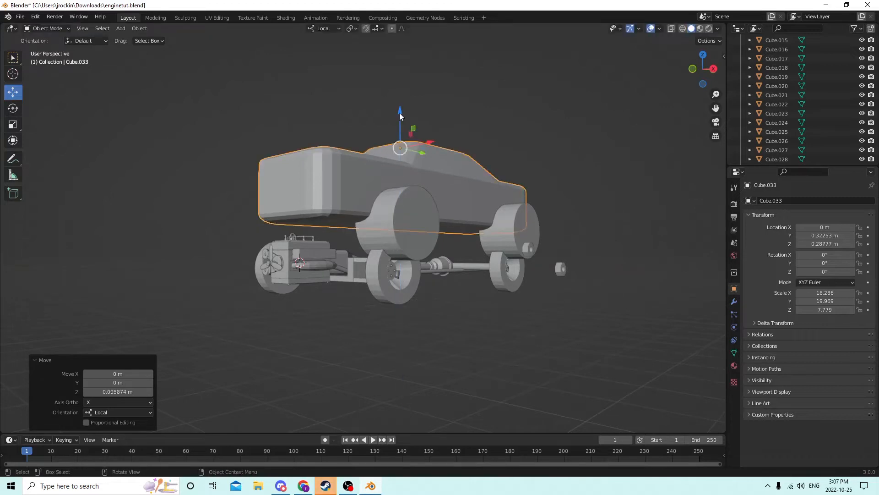
middle_drag(400, 111, 389, 145)
Subtract the front and rear wheel cylinders from the enlarged body with Bool Tool to cut new wheel arches
middle_drag(513, 189, 525, 204)
click(544, 229)
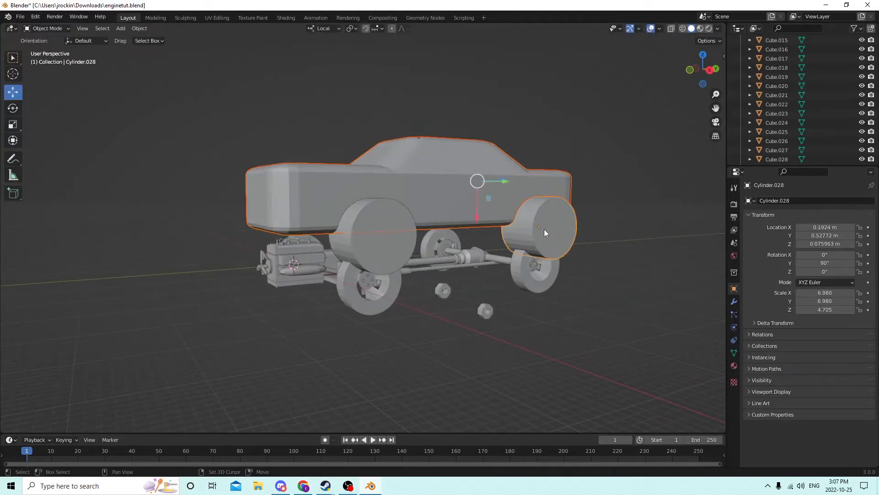
shift+click(378, 243)
middle_drag(344, 236, 303, 235)
shift+click(413, 201)
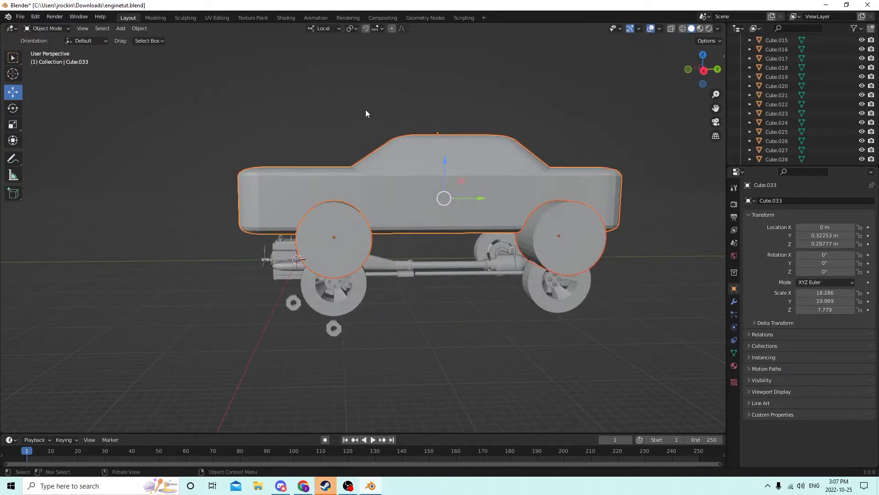
click(140, 29)
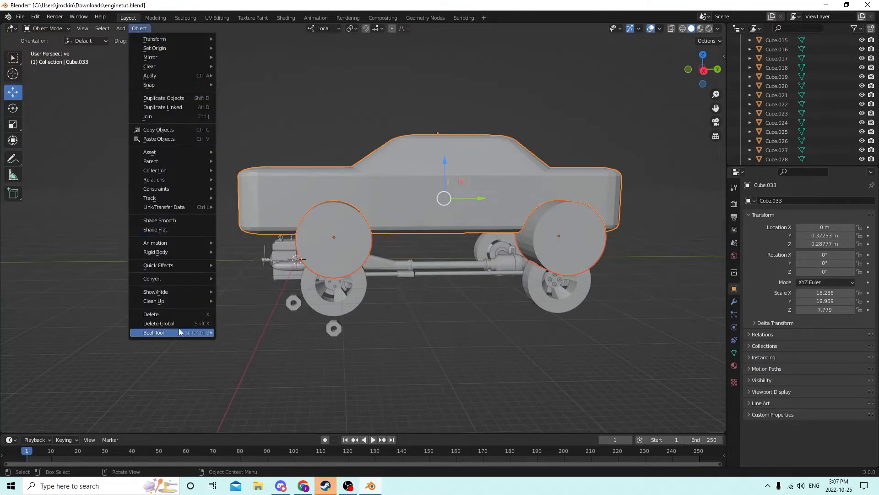
mouse_move(178, 333)
click(244, 340)
Lower the body over the chassis and adjust its height above the wheels to about Z 0.2017 m
middle_drag(245, 339, 419, 126)
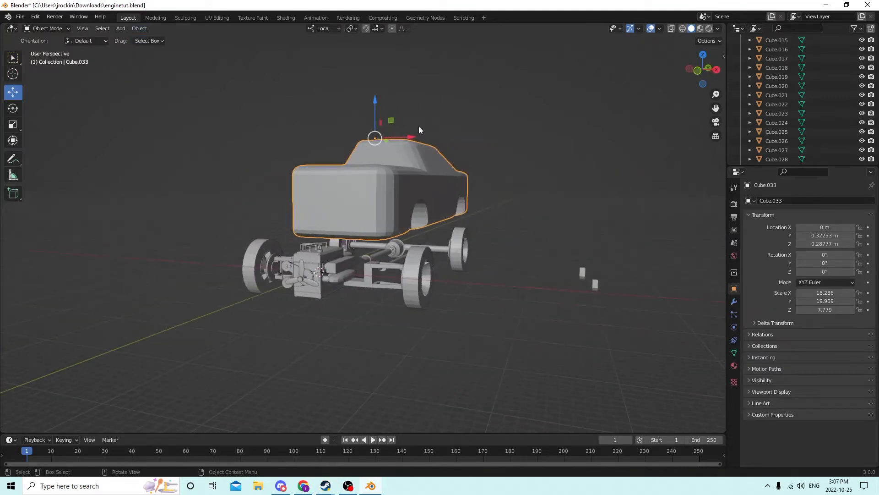
drag(375, 103, 380, 132)
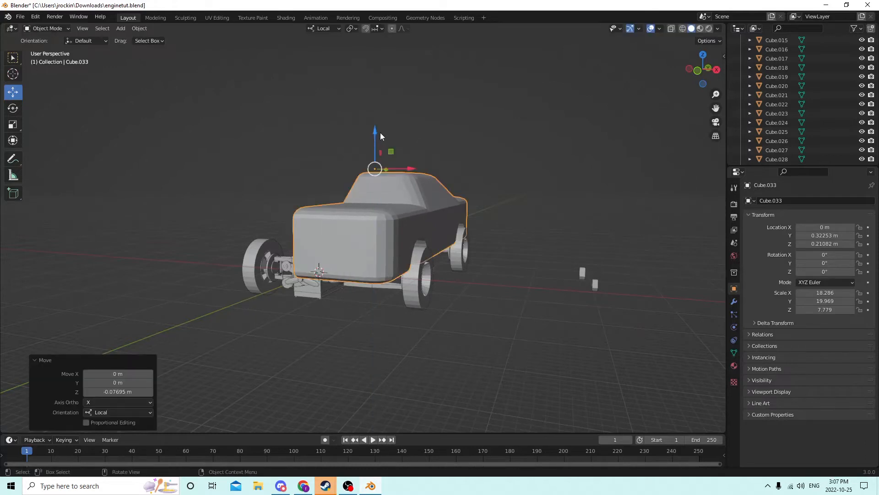
mouse_move(381, 132)
middle_down()
mouse_move(390, 111)
mouse_move(366, 128)
middle_up()
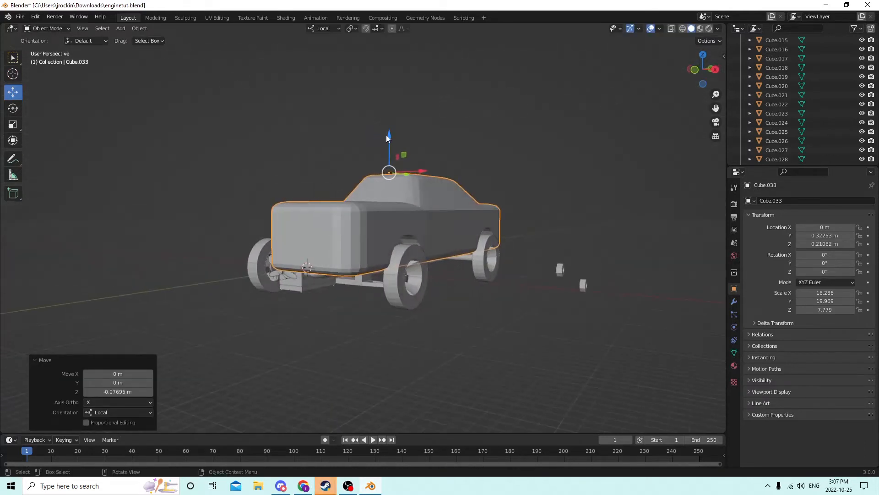
drag(387, 135, 388, 133)
mouse_move(391, 130)
middle_down()
mouse_move(413, 112)
mouse_move(357, 132)
mouse_move(273, 132)
mouse_move(417, 121)
mouse_move(395, 134)
mouse_move(394, 144)
middle_up()
drag(394, 126, 395, 138)
middle_drag(378, 134, 340, 132)
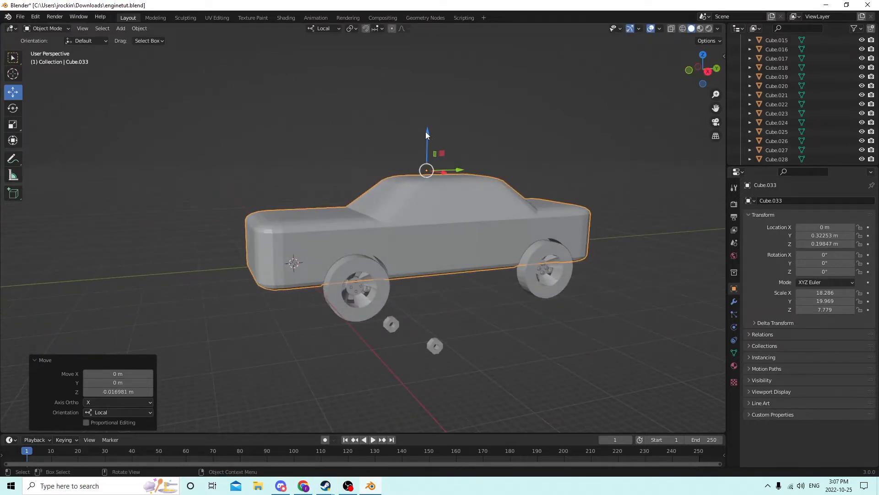
drag(426, 133, 425, 132)
middle_drag(425, 131, 386, 184)
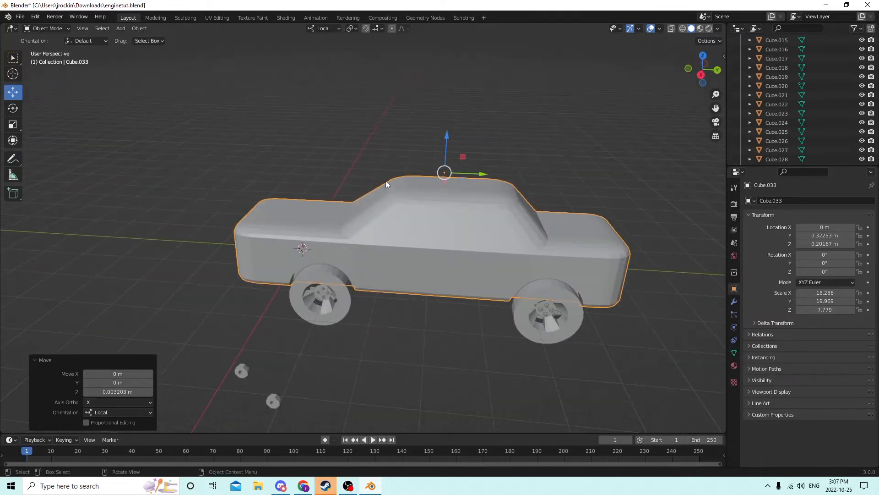
Select the front door's lower face and the window face above it on one side of the body in Edit Mode
key(Tab)
scroll(416, 174, up, 1)
middle_drag(446, 241, 351, 243)
click(418, 255)
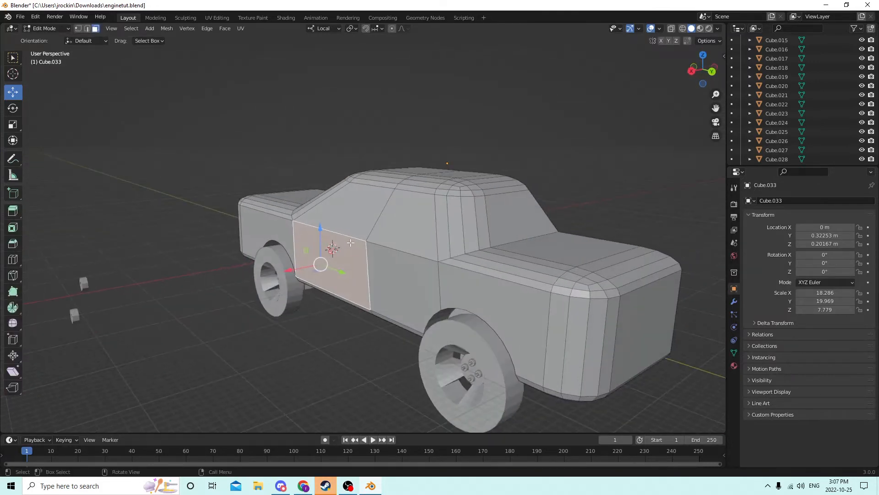
shift+click(349, 203)
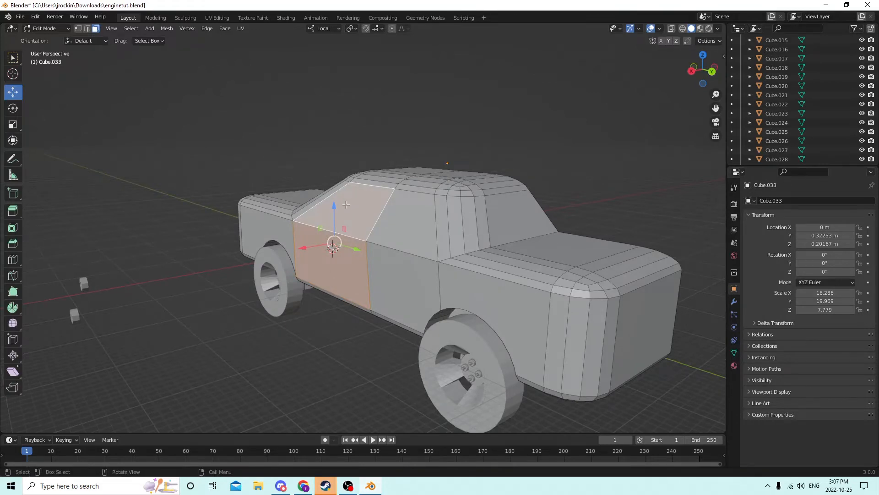
middle_drag(346, 204, 422, 216)
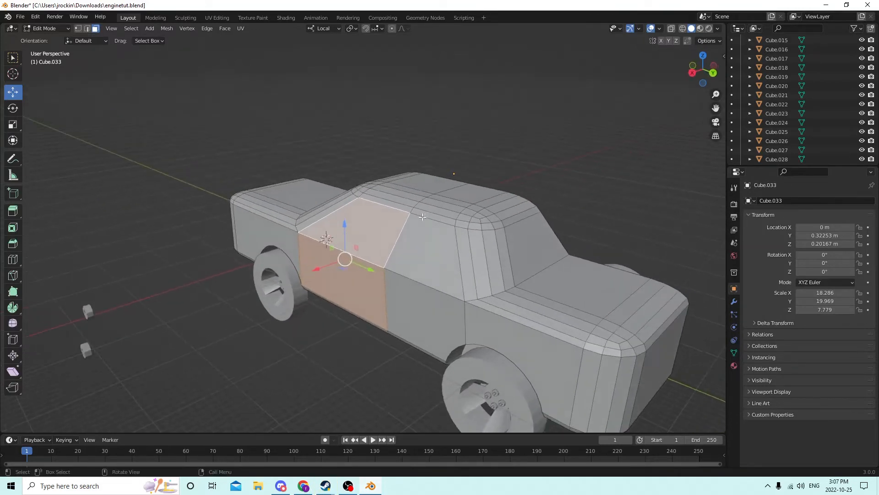
Try to separate the selected door and window faces into their own object and select it in Object Mode
key(p)
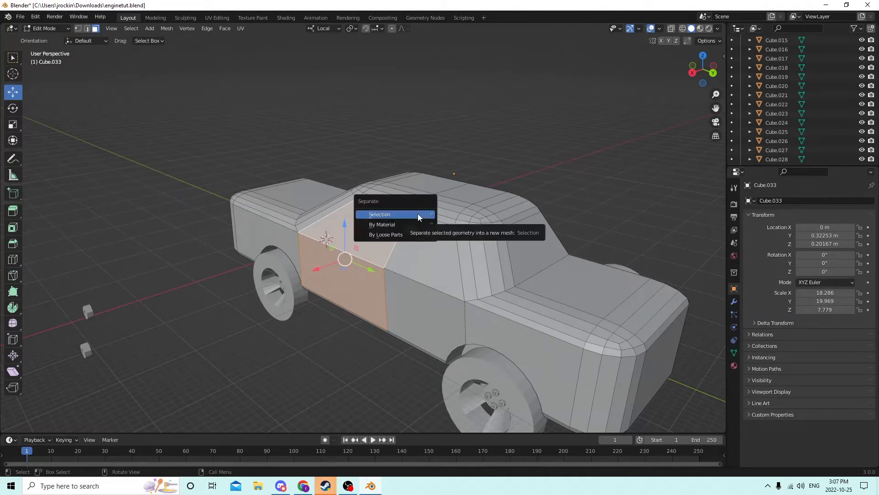
click(417, 214)
key(Tab)
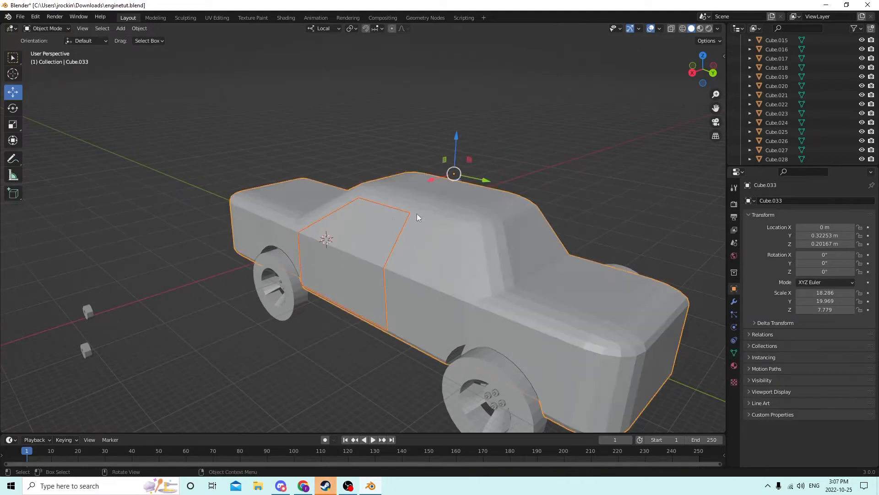
click(341, 251)
mouse_move(340, 251)
middle_down()
mouse_move(357, 248)
mouse_move(336, 241)
middle_up()
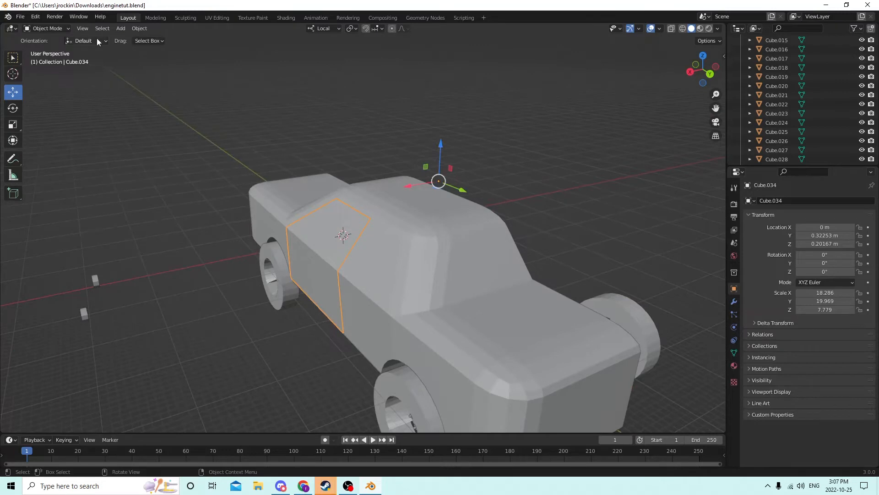
Undo the separation of the door and window faces, going back to Edit Mode with both faces selected
click(34, 18)
click(42, 27)
click(37, 19)
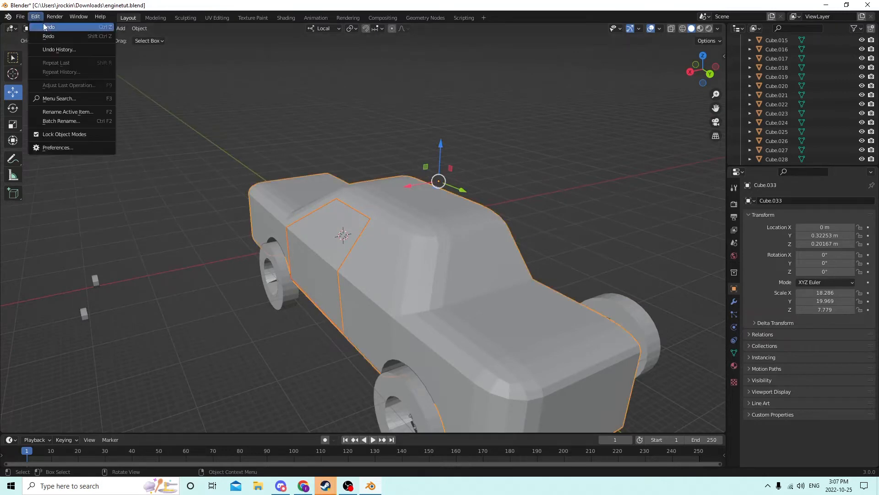
click(44, 27)
click(36, 17)
click(44, 26)
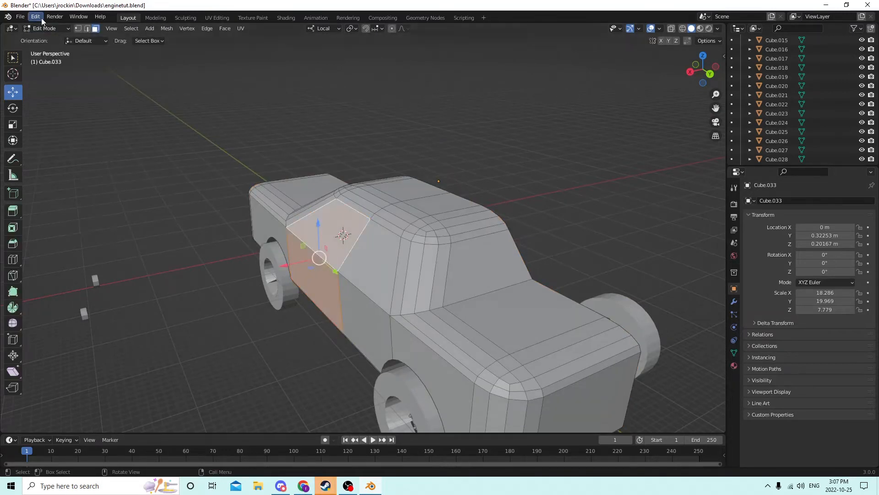
click(36, 18)
click(43, 27)
Duplicate the selected front door and window faces in place, without offsetting the copy
middle_drag(321, 197, 349, 201)
middle_drag(367, 238, 314, 224)
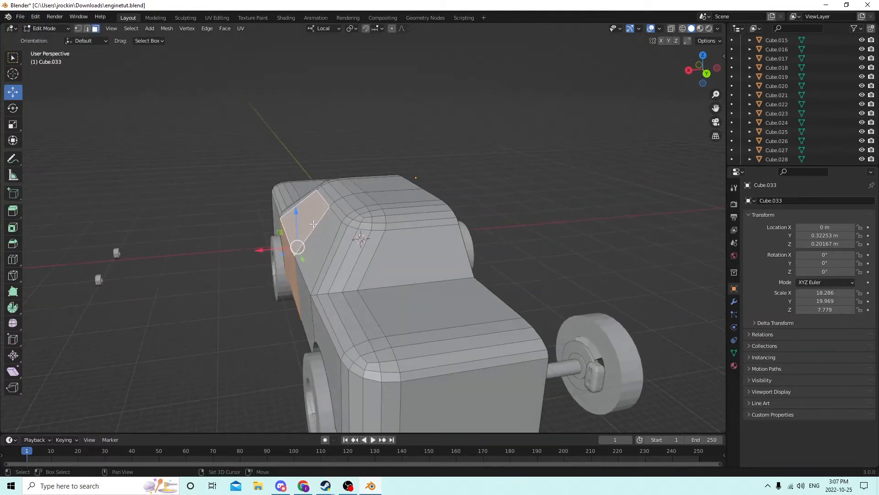
key(shift+d)
right_click(329, 204)
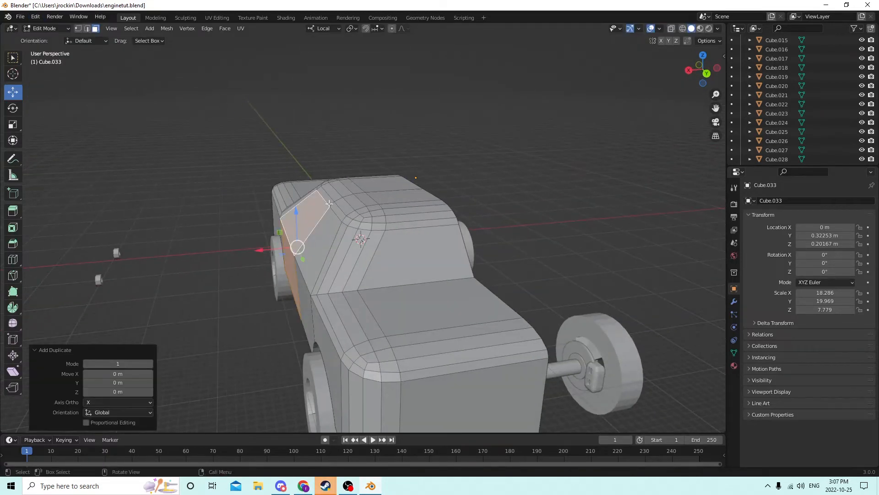
Move the duplicated front door and window faces about 0.213 m outward from the body along local X
drag(262, 252, 119, 254)
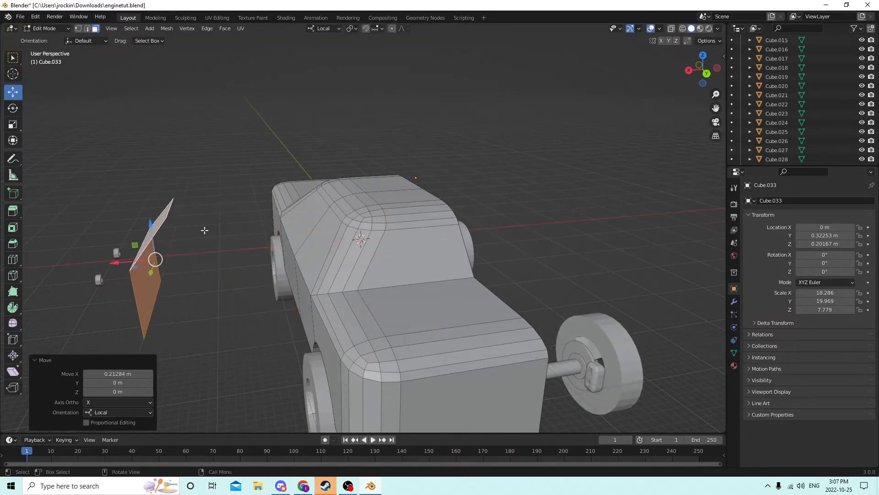
Try to delete the original front door and window faces with the copy still selected, and undo the deletion
middle_drag(395, 231, 430, 233)
shift+click(338, 258)
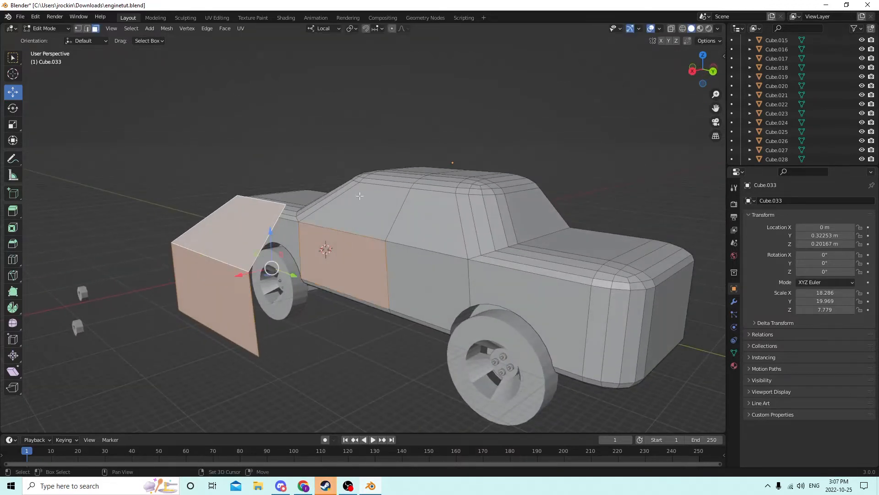
shift+click(361, 196)
key(x)
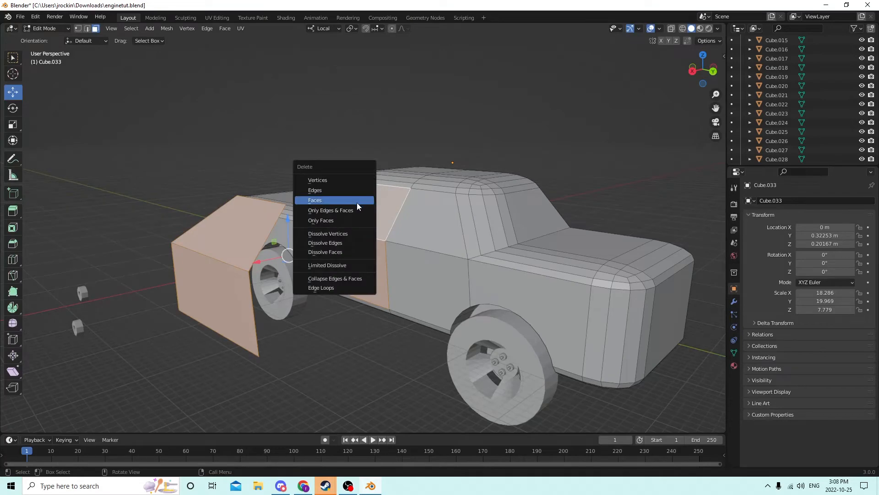
click(345, 200)
middle_drag(340, 199, 394, 235)
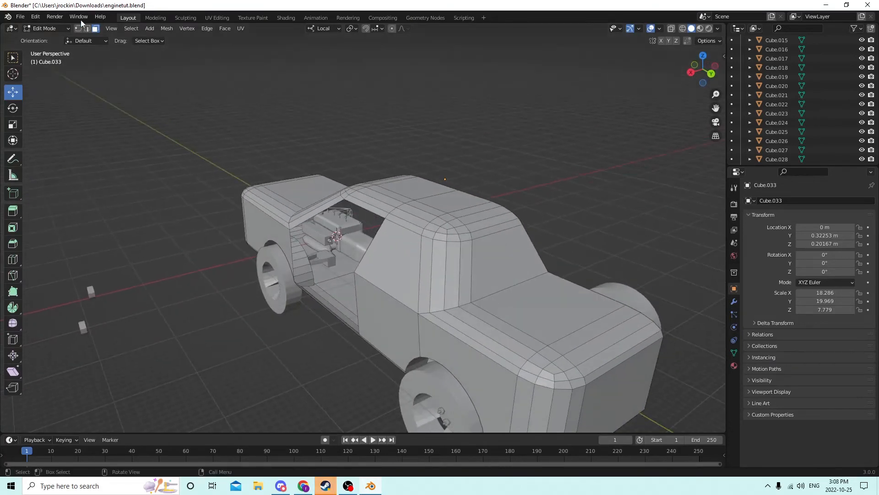
click(36, 17)
click(46, 28)
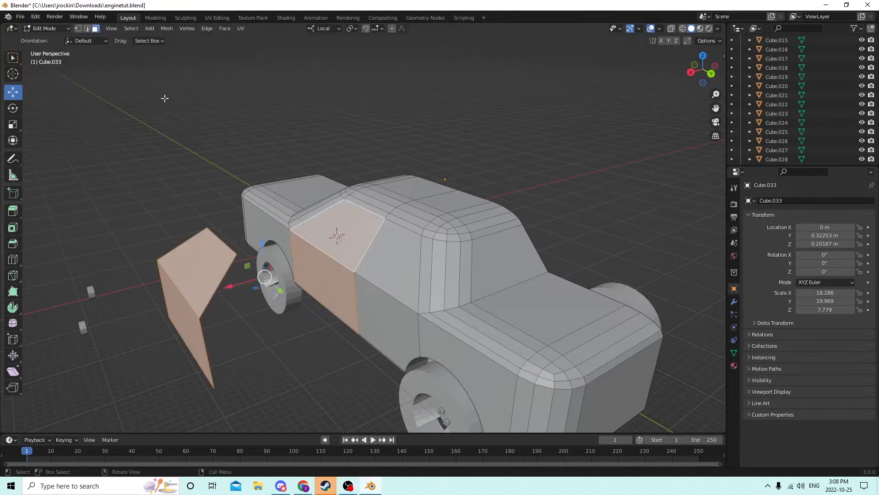
Select only the original front door and window faces in the body and delete them, keeping the offset copy
click(210, 265)
shift+click(205, 313)
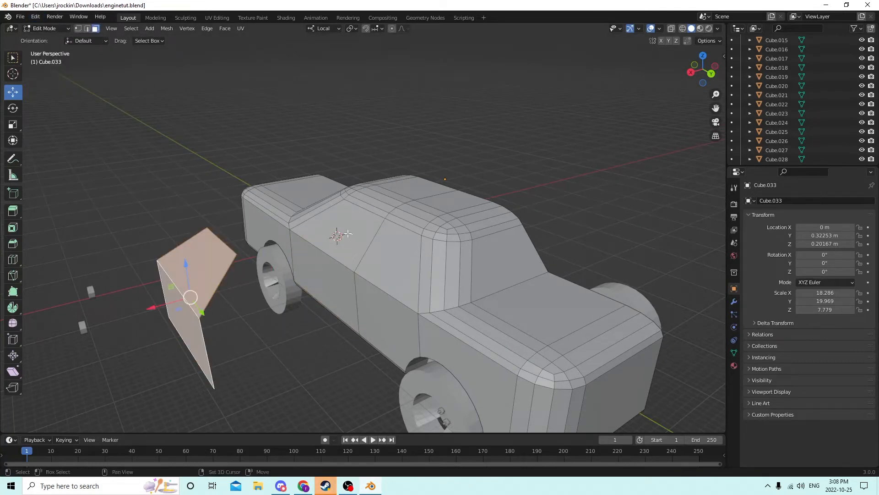
click(328, 283)
shift+click(336, 230)
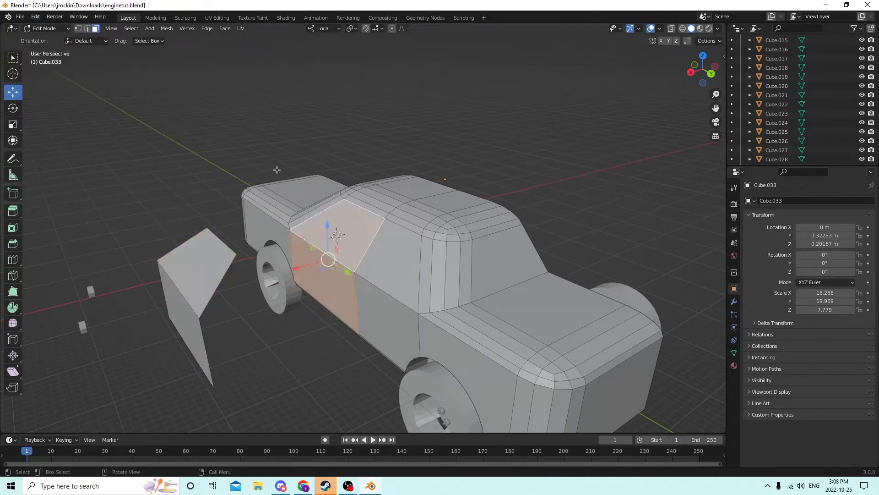
key(x)
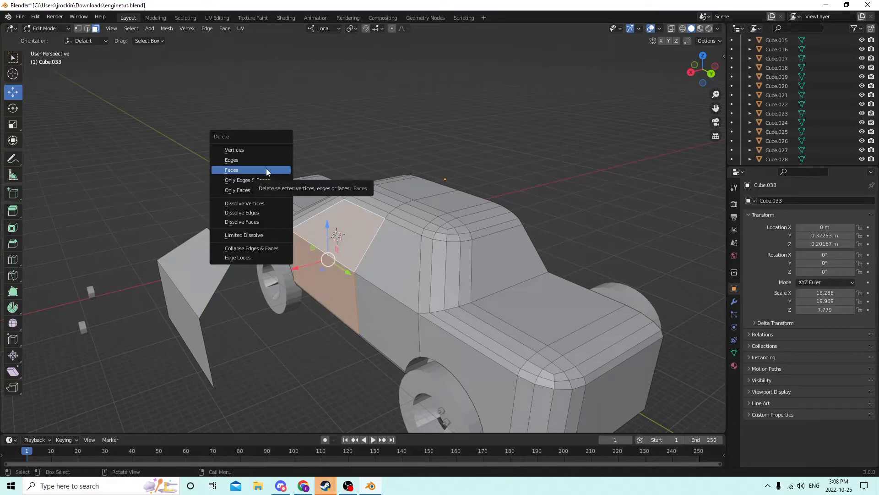
click(268, 169)
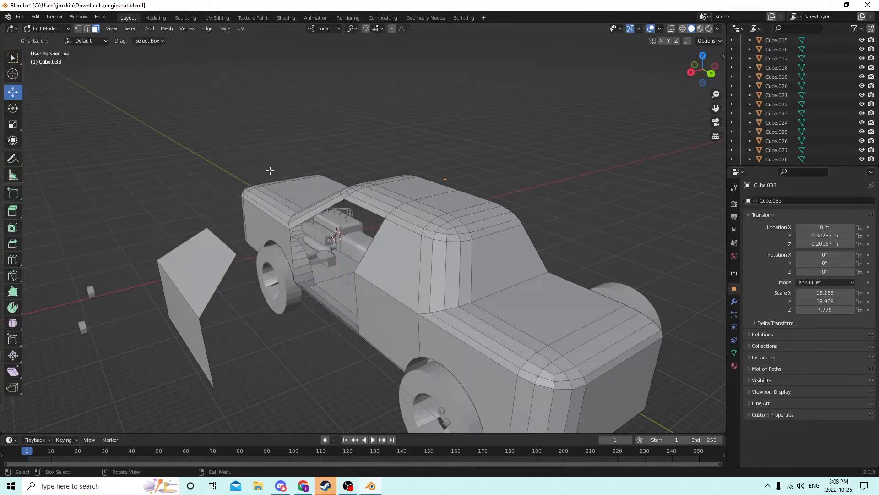
Select the rear door's lower face and the window face above it, and duplicate them in place
middle_drag(267, 170, 522, 187)
scroll(476, 182, down, 1)
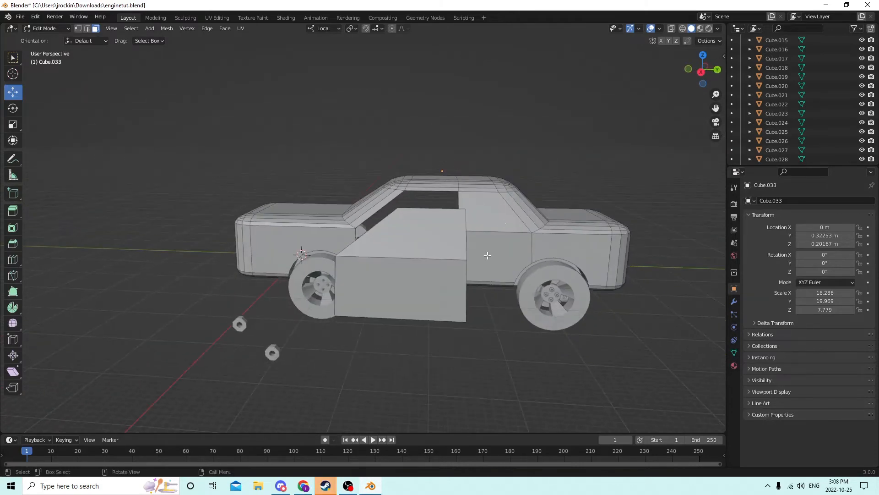
click(488, 255)
middle_drag(500, 219, 456, 214)
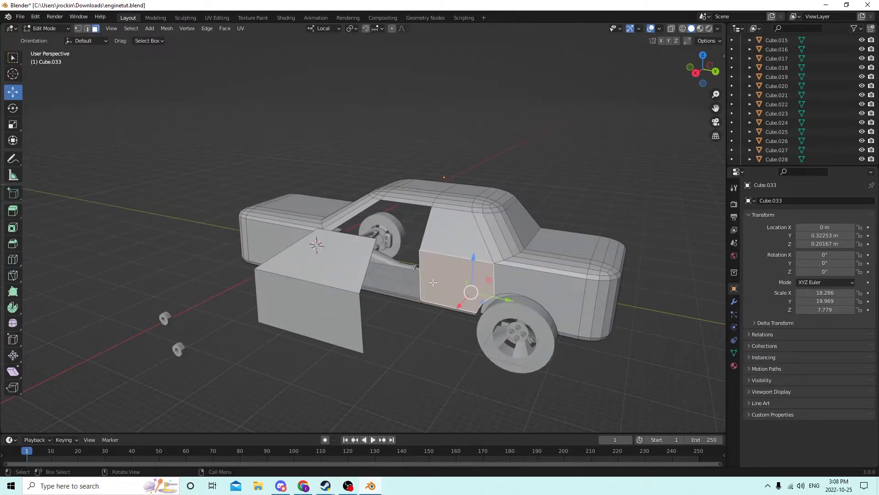
middle_drag(434, 283, 338, 219)
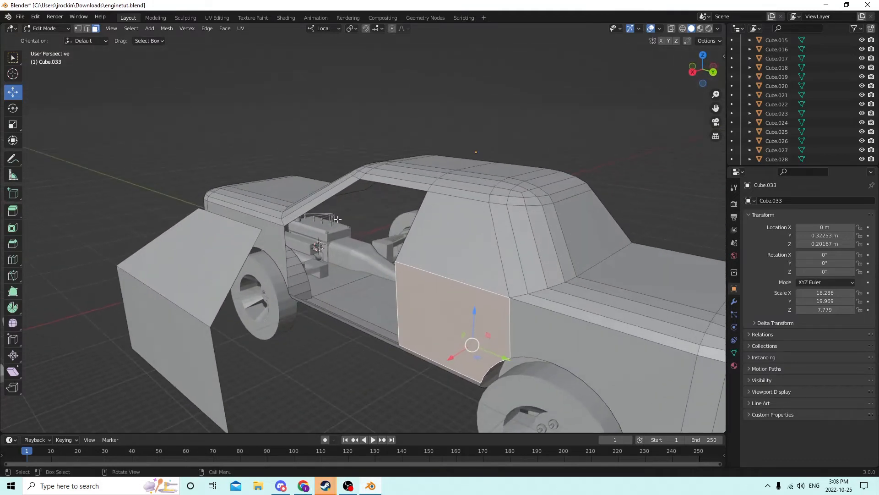
shift+click(449, 232)
scroll(438, 224, down, 2)
key(shift+d)
right_click(401, 222)
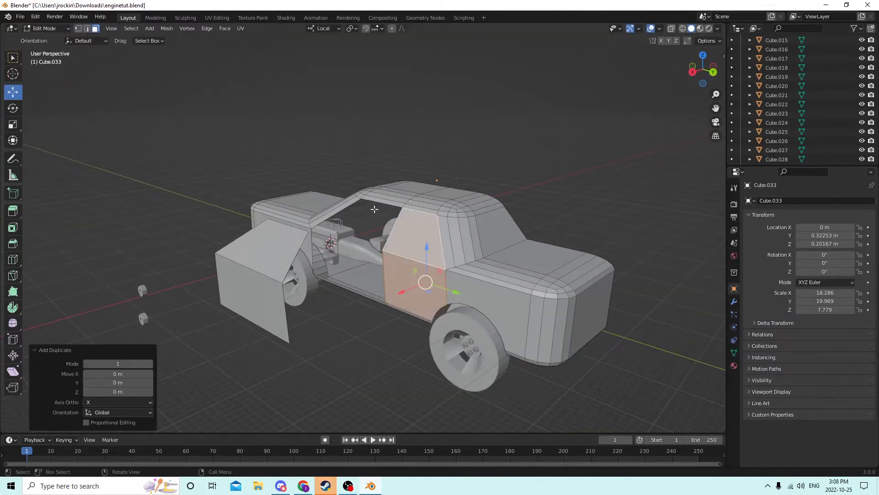
Move the duplicated rear door and window faces outward along local X beside the front door copy, and deselect them
middle_drag(402, 222, 355, 239)
drag(354, 319, 227, 351)
click(228, 351)
Delete the original rear door and window faces from the body to open the rear doorway
middle_drag(265, 318, 427, 248)
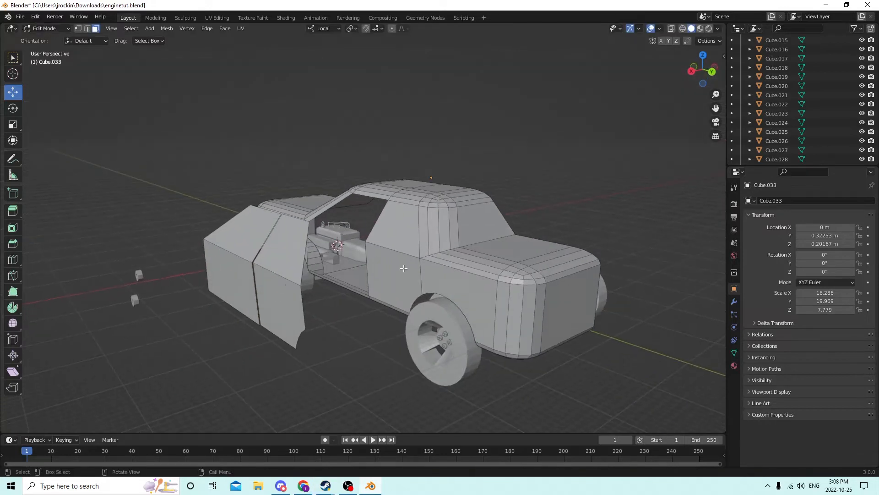
click(404, 268)
shift+click(409, 214)
key(x)
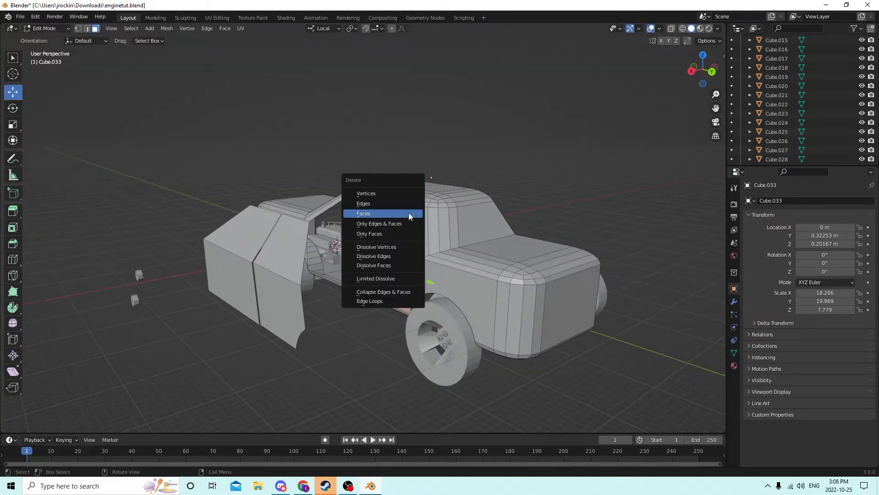
click(395, 216)
Inset the window faces of both detached doors by about 0.00025 m to form thin window frames
middle_drag(395, 215, 262, 230)
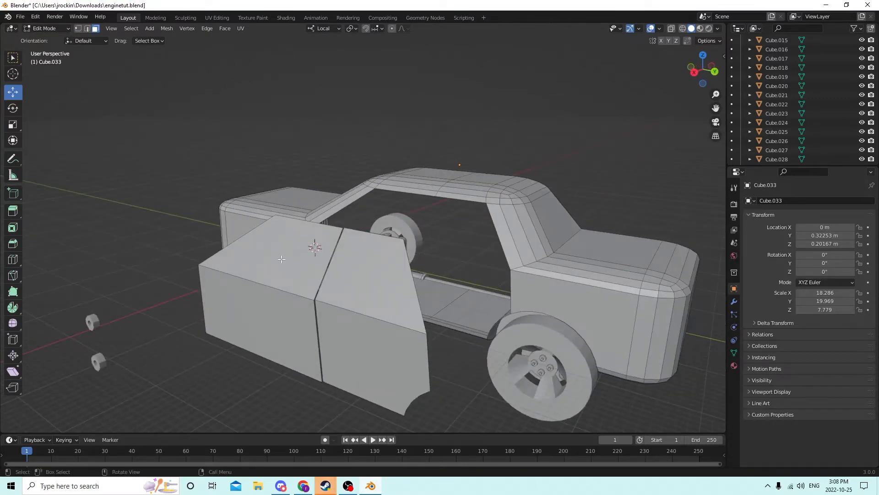
click(281, 259)
shift+click(366, 266)
middle_drag(366, 267, 448, 253)
key(i)
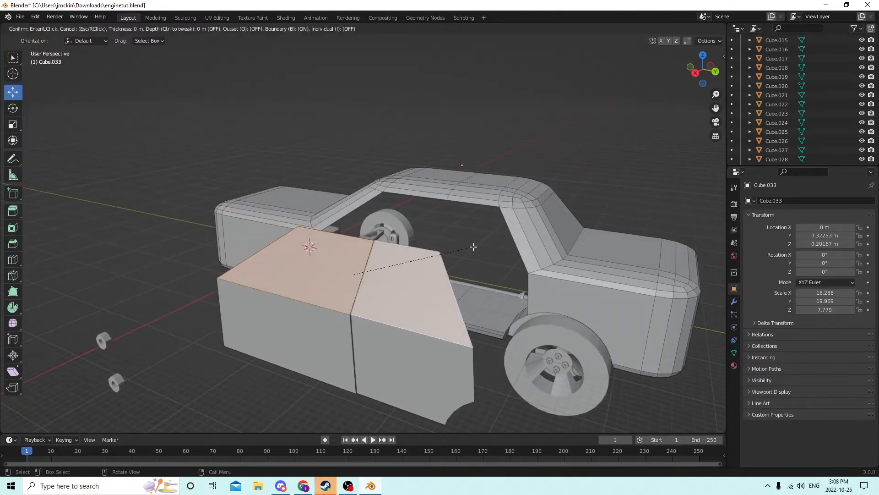
click(469, 248)
Extrude the inset window faces about 0.0023 m inward along their normals to recess the glass in both doors
middle_drag(469, 247, 240, 232)
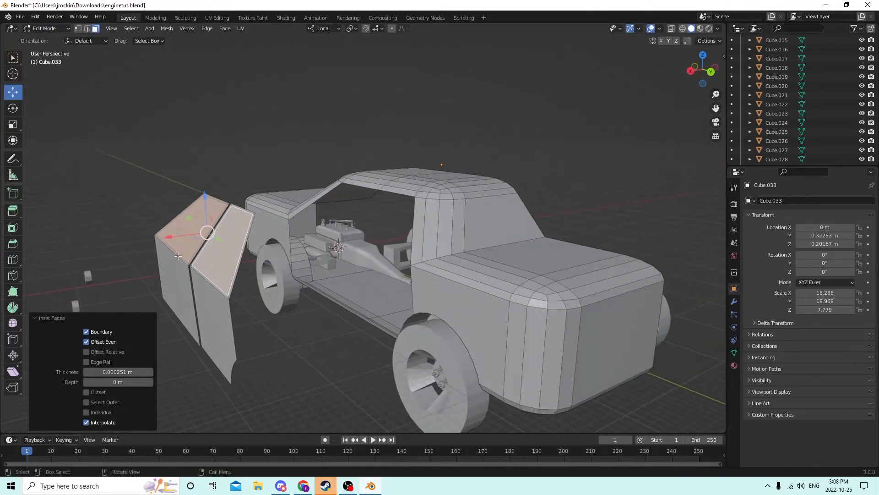
key(e)
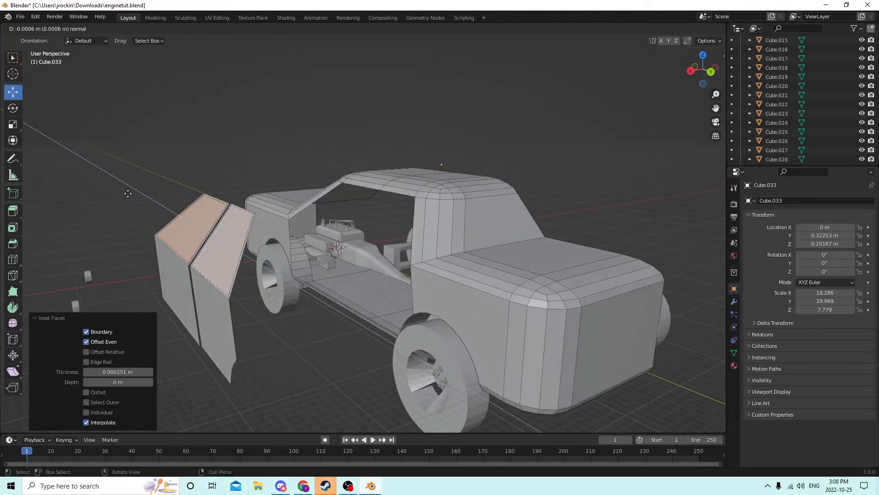
click(128, 196)
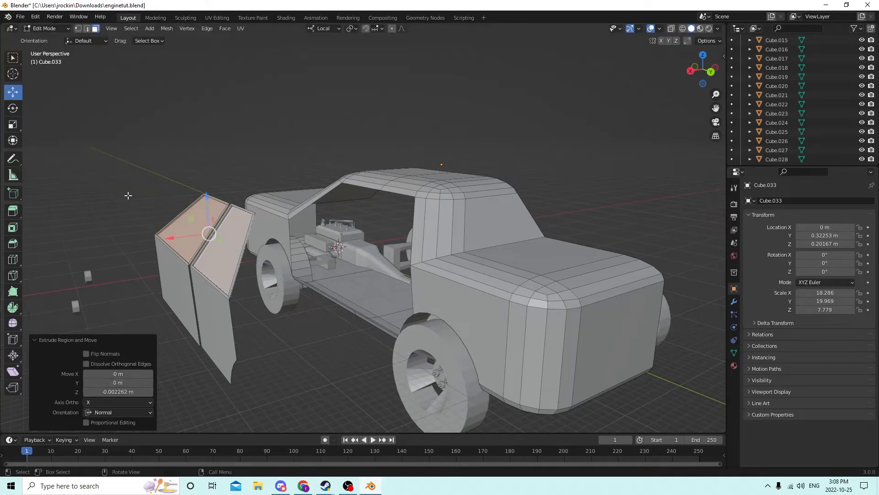
key(KP_Decimal)
scroll(406, 190, down, 4)
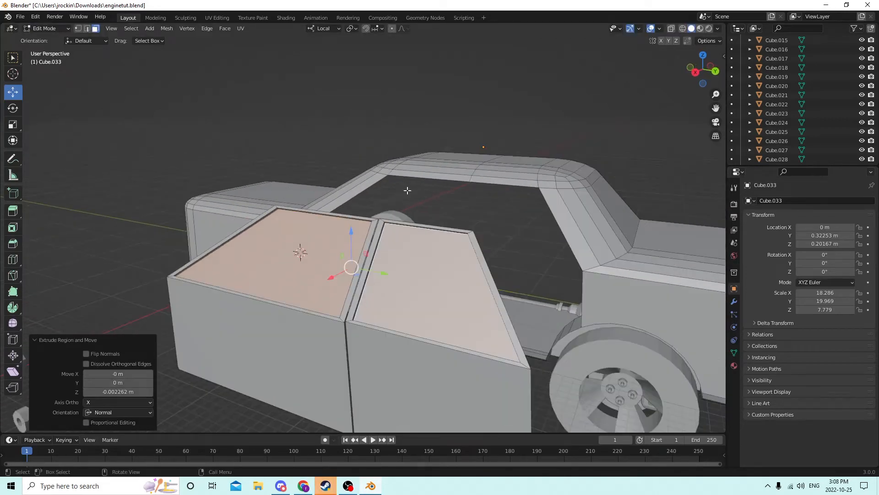
middle_drag(406, 190, 460, 192)
mouse_move(549, 175)
middle_down()
mouse_move(614, 157)
mouse_move(604, 169)
mouse_move(542, 172)
middle_up()
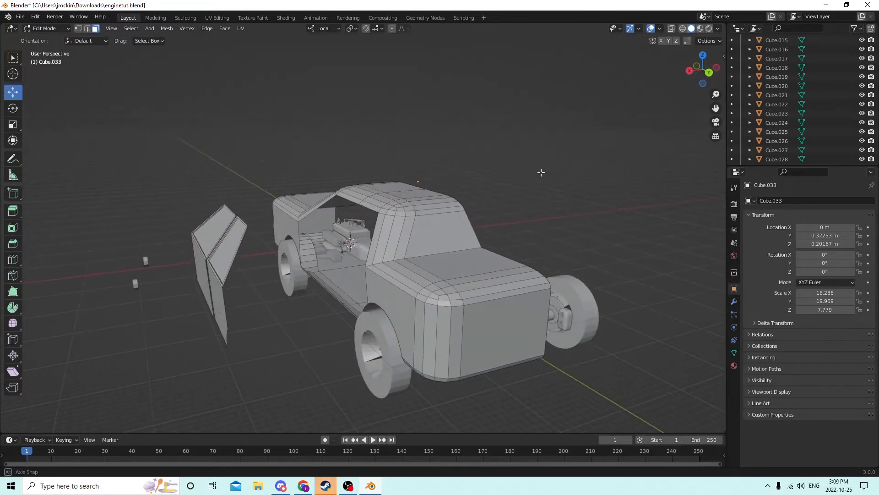
Select all linked geometry of both detached doors and move it about 0.213 m back along local X into the doorways
middle_drag(506, 194, 453, 207)
middle_drag(464, 259, 285, 255)
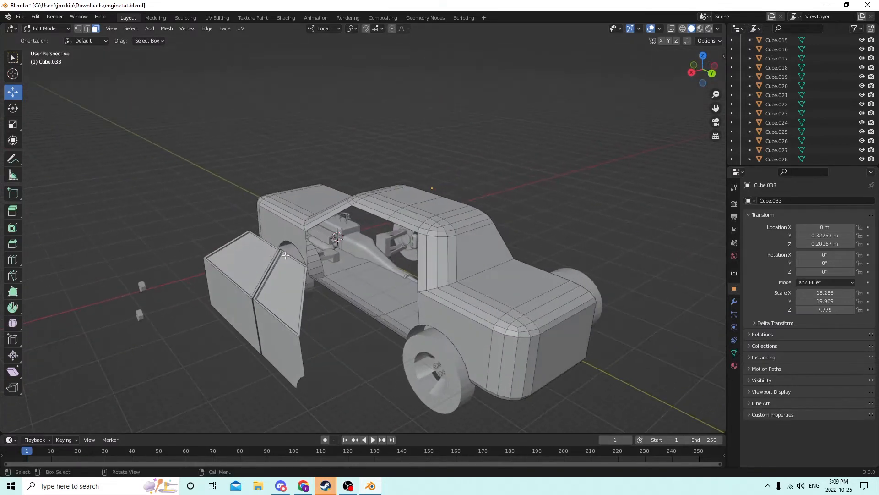
click(236, 305)
middle_drag(226, 299, 230, 274)
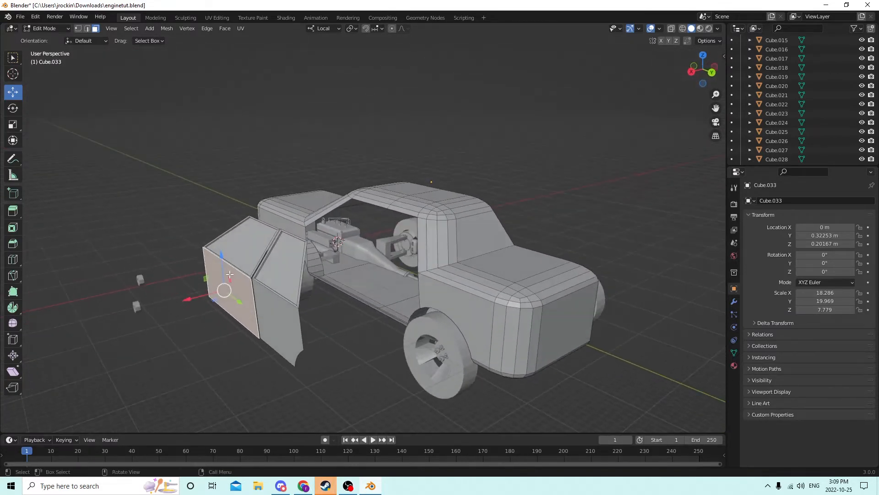
click(349, 341)
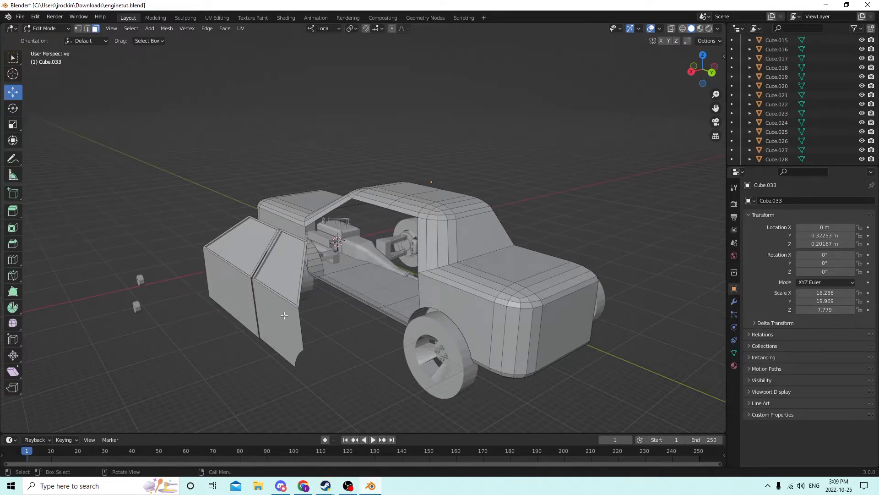
key(l)
middle_drag(281, 299, 264, 275)
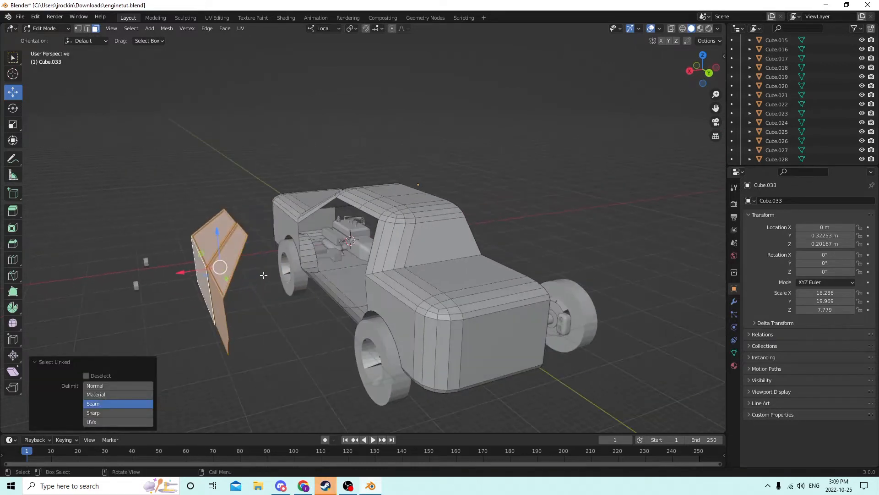
drag(179, 274, 292, 257)
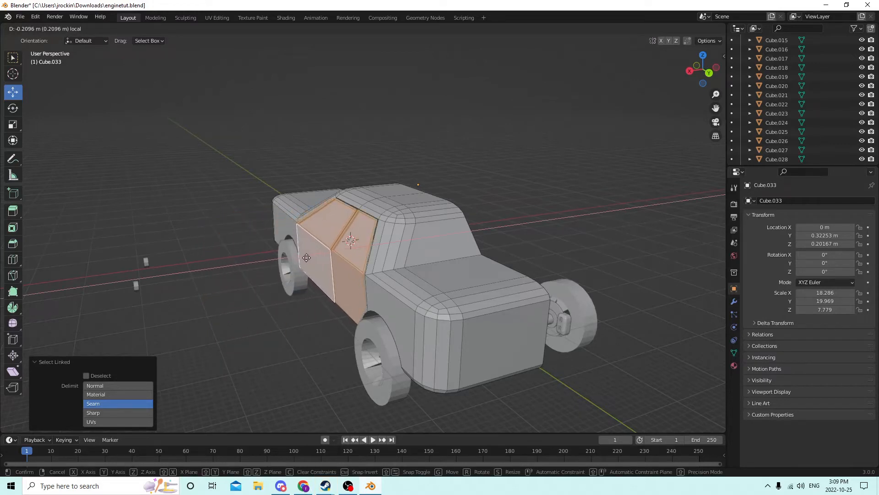
drag(309, 257, 309, 258)
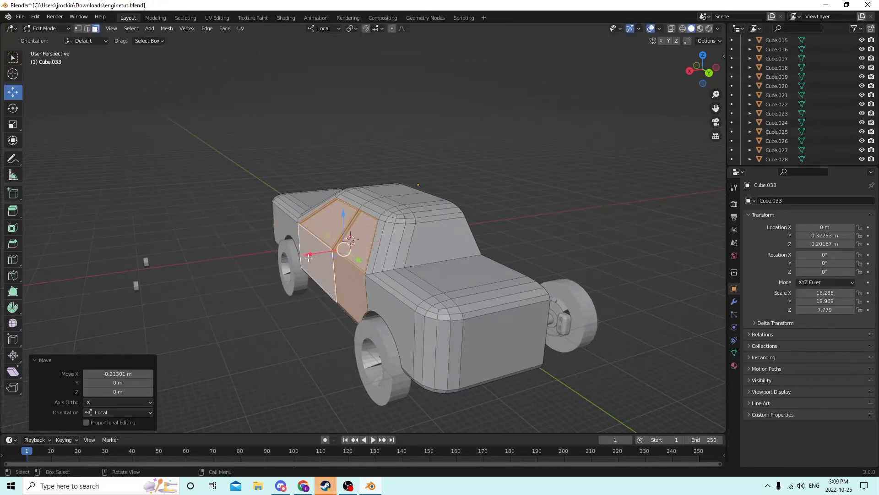
Deselect the doors and examine their fit, the recessed windows and the body's open inner side around the chassis
scroll(337, 251, up, 5)
middle_drag(389, 278, 455, 305)
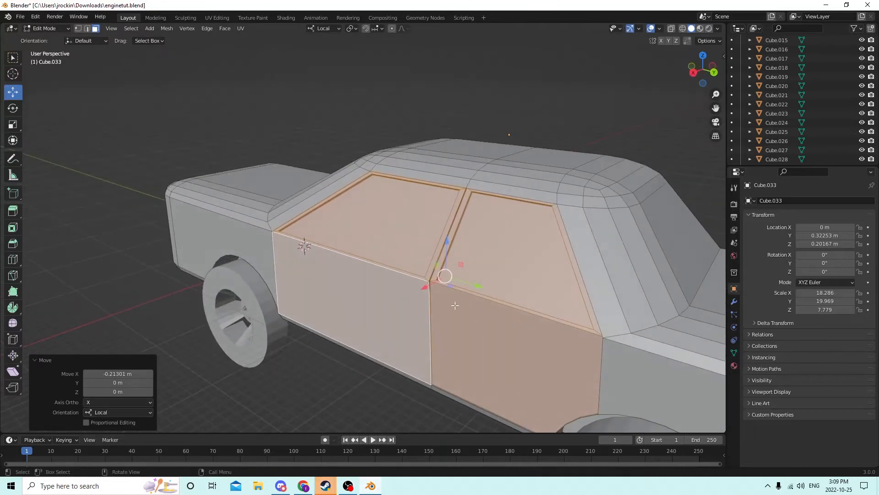
click(102, 266)
middle_drag(372, 270, 344, 261)
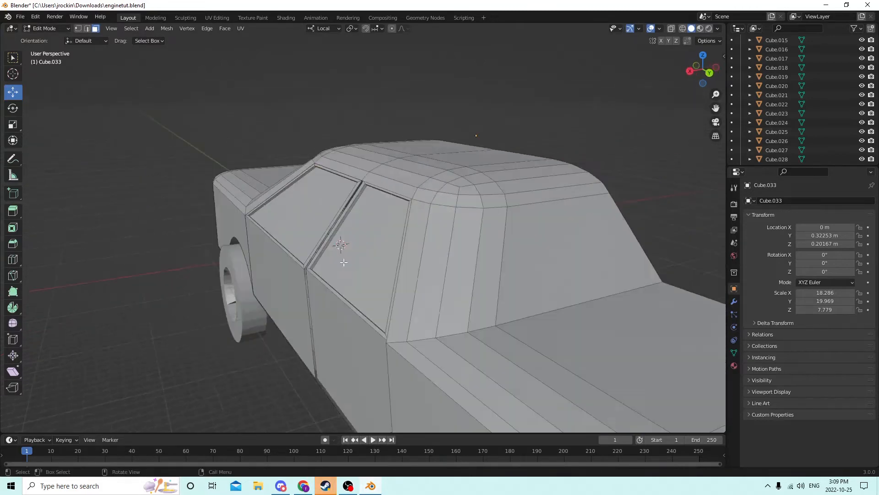
scroll(346, 260, down, 3)
middle_drag(403, 252, 352, 254)
scroll(495, 237, down, 4)
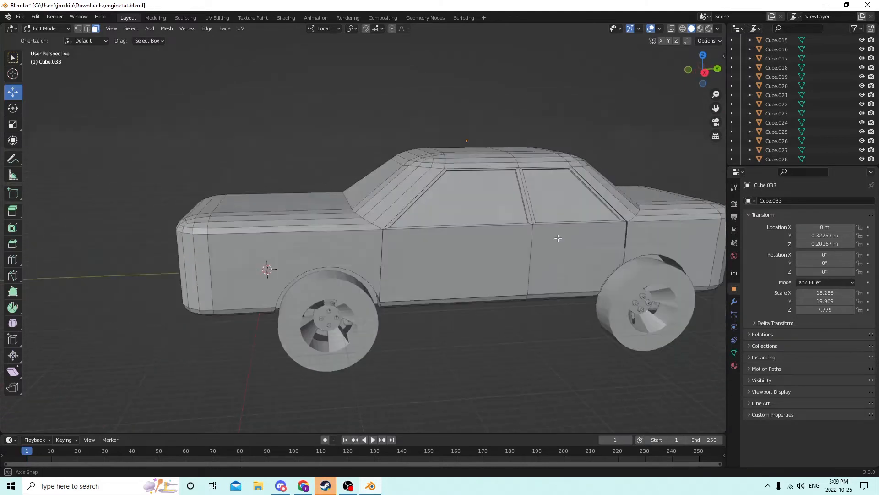
middle_drag(494, 238, 534, 260)
scroll(434, 236, down, 3)
middle_drag(489, 251, 556, 259)
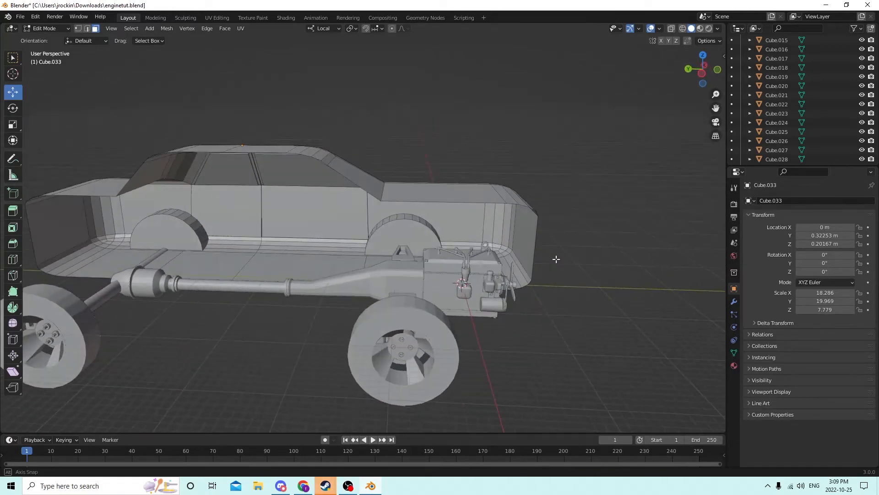
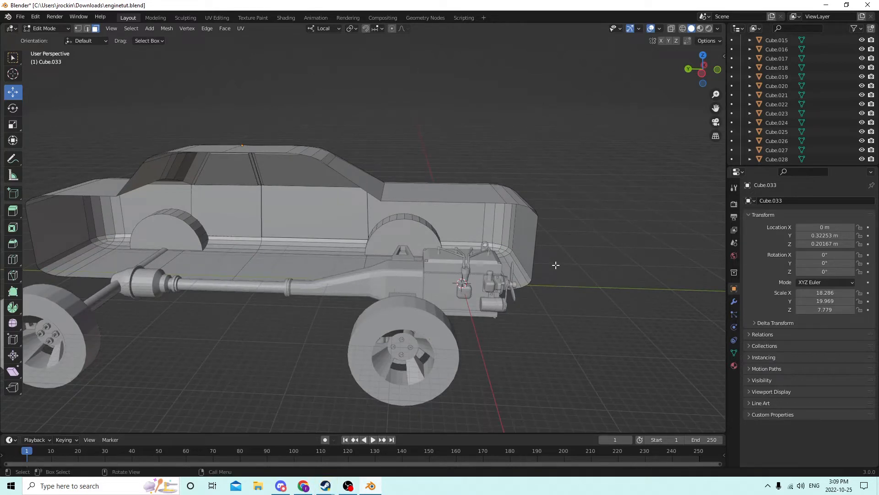
middle_drag(535, 260, 391, 210)
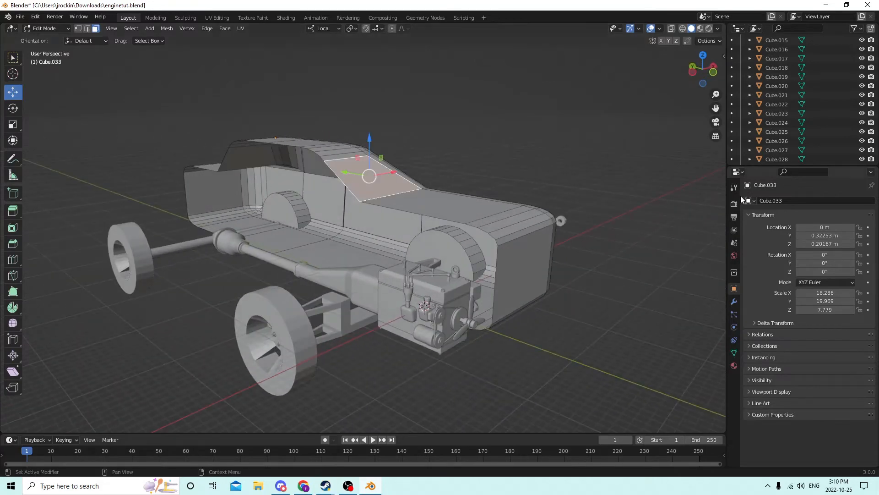
middle_drag(366, 174, 450, 200)
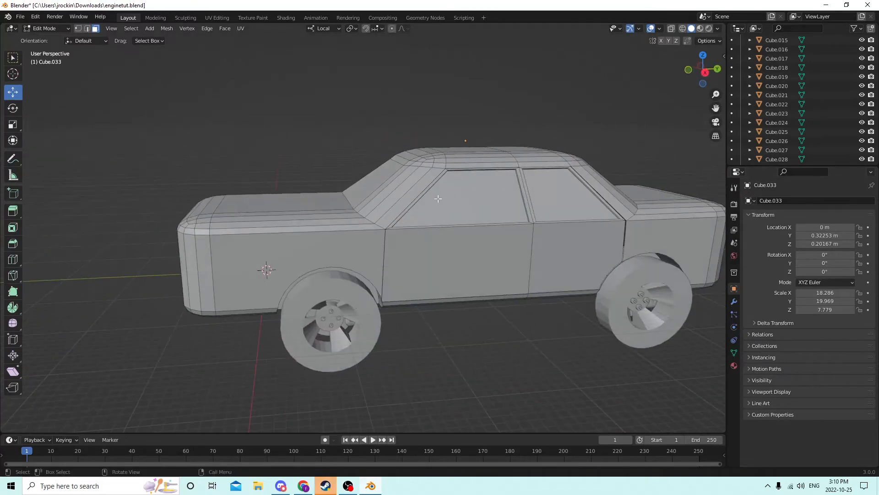
Examine the fitted doors, the outer body, its open inner side and the chassis from around and below
middle_drag(444, 246, 582, 246)
click(518, 248)
middle_drag(518, 248, 501, 249)
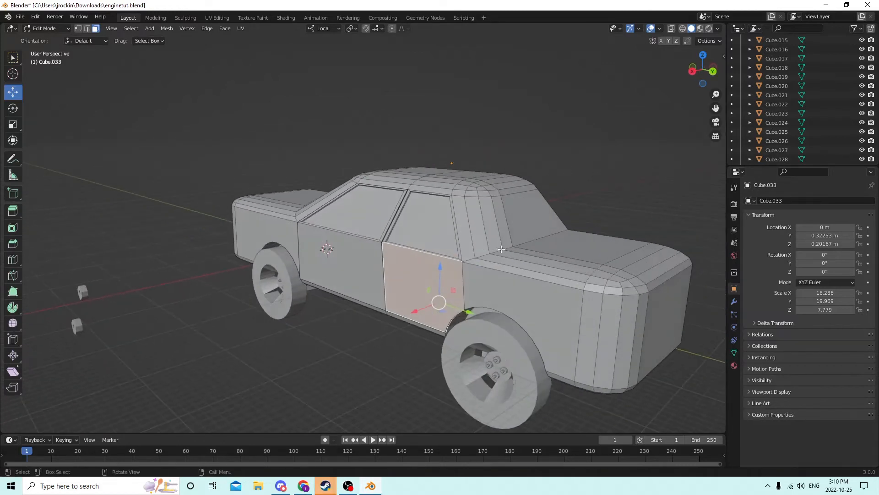
middle_drag(600, 161, 449, 175)
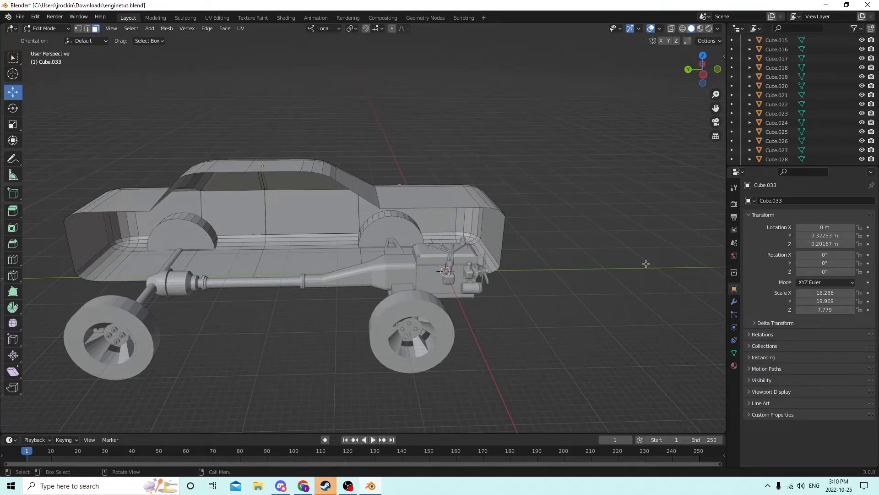
middle_drag(576, 239, 338, 119)
scroll(341, 118, up, 5)
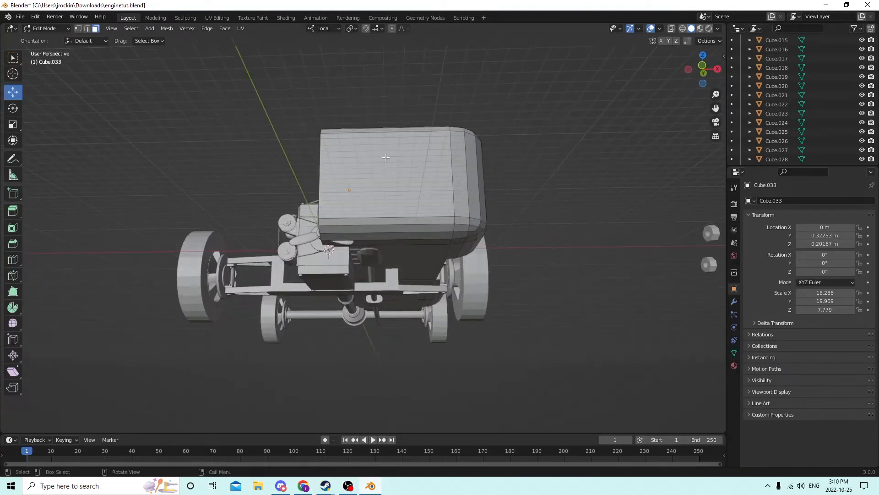
middle_drag(379, 150, 384, 205)
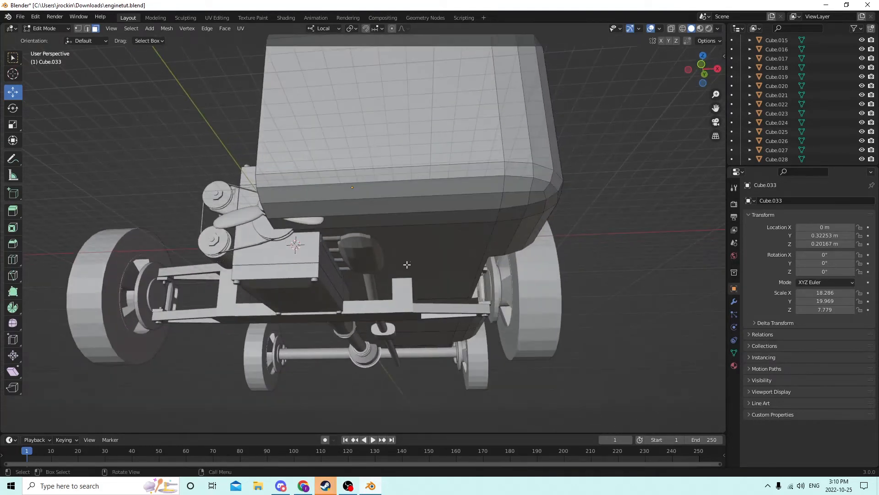
mouse_move(397, 258)
middle_down()
mouse_move(405, 288)
mouse_move(415, 282)
mouse_move(390, 281)
mouse_move(403, 288)
mouse_move(439, 274)
mouse_move(423, 250)
mouse_move(400, 239)
mouse_move(409, 243)
mouse_move(401, 273)
middle_up()
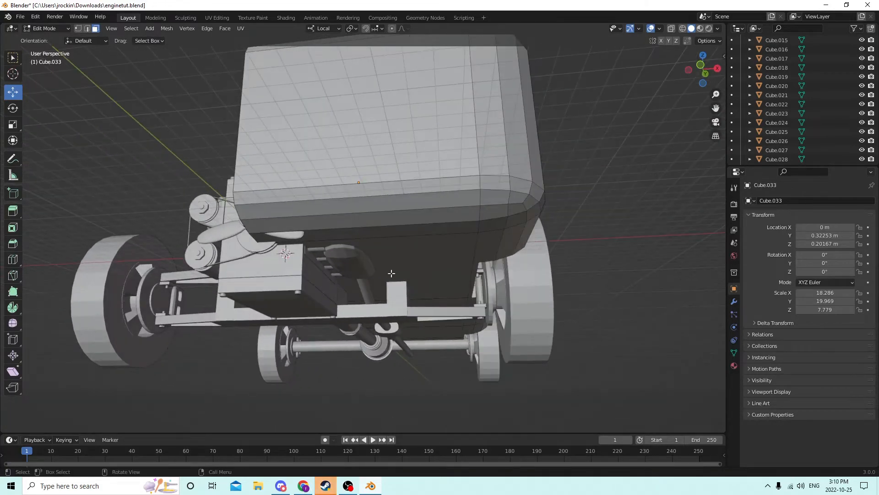
middle_drag(416, 263, 332, 273)
middle_drag(579, 264, 496, 259)
scroll(483, 261, up, 6)
scroll(482, 261, down, 1)
Return to Object Mode and add a Mirror modifier across the X axis to the half car body
key(Tab)
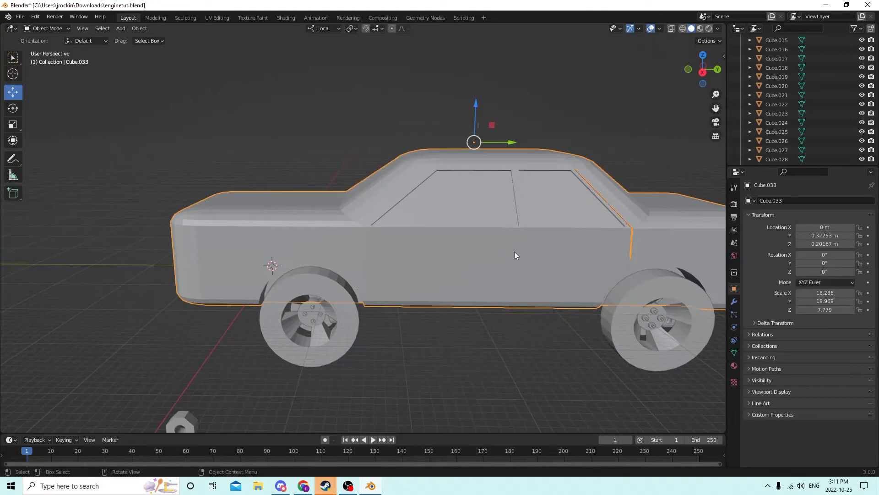
middle_drag(598, 240, 740, 219)
click(735, 302)
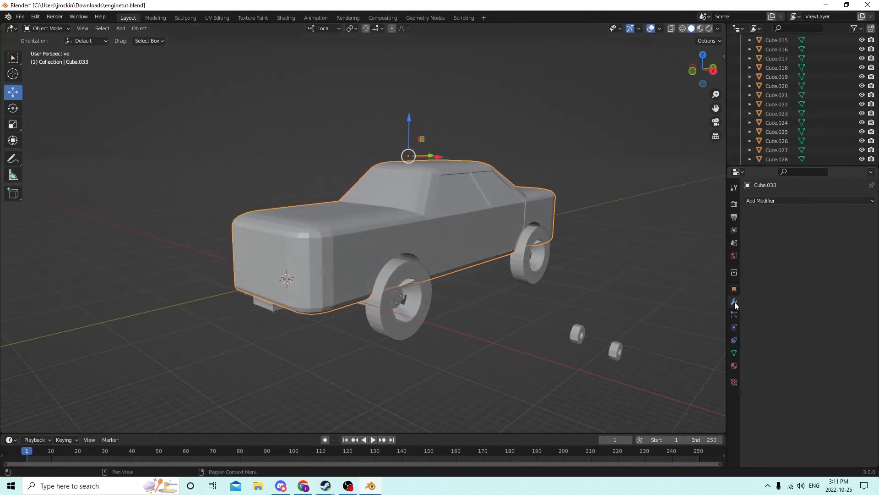
click(771, 202)
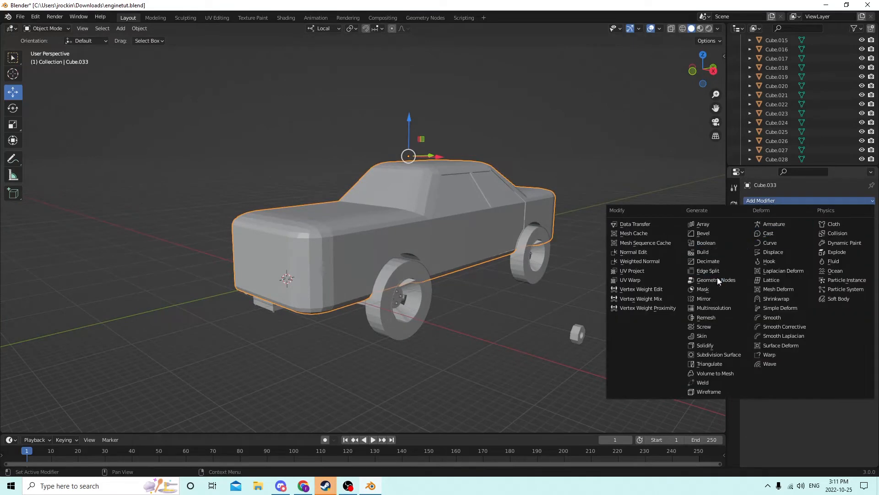
click(709, 298)
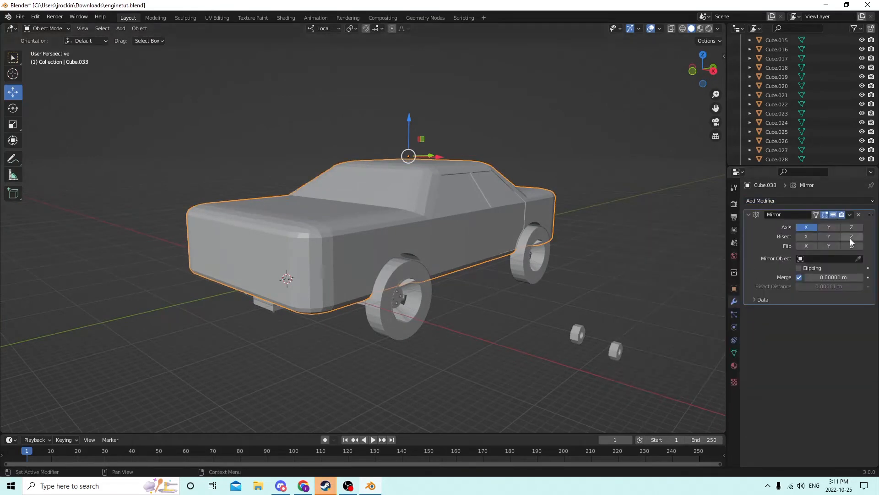
Check the mirrored car body from the front, rear and side, and apply the Mirror modifier
middle_drag(543, 253, 586, 254)
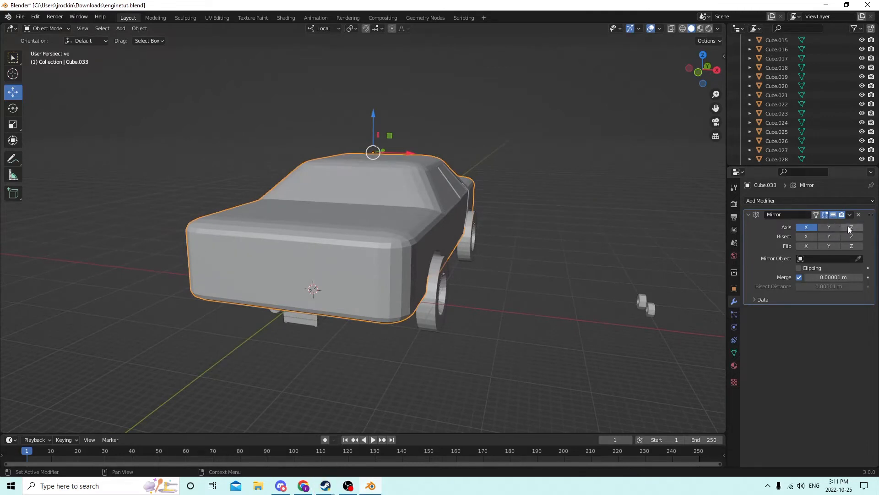
middle_drag(690, 236, 503, 199)
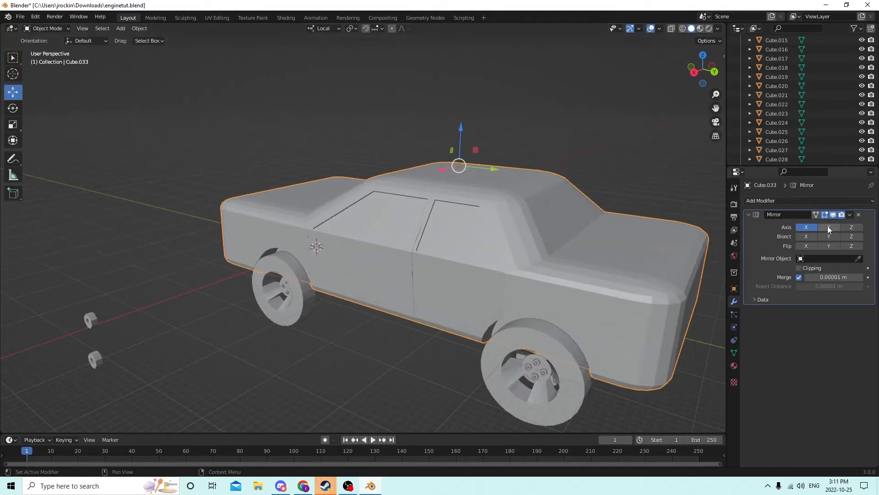
middle_drag(532, 228, 652, 221)
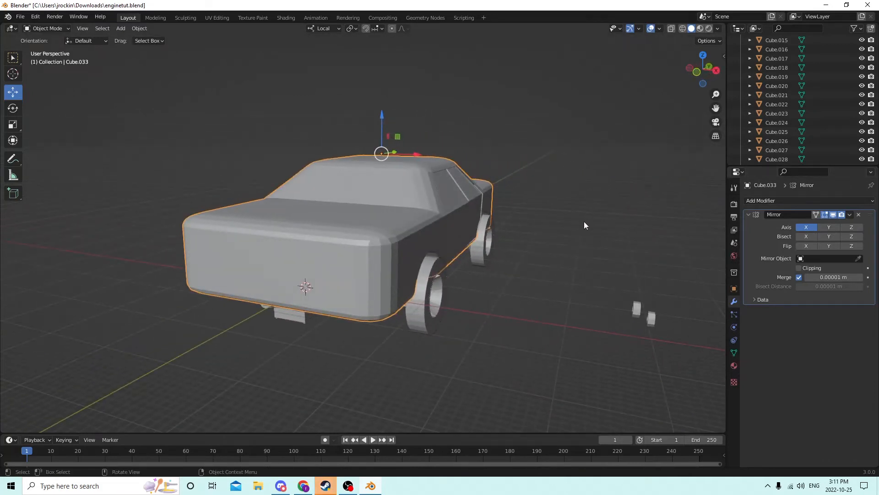
middle_drag(583, 221, 559, 214)
middle_drag(656, 204, 546, 200)
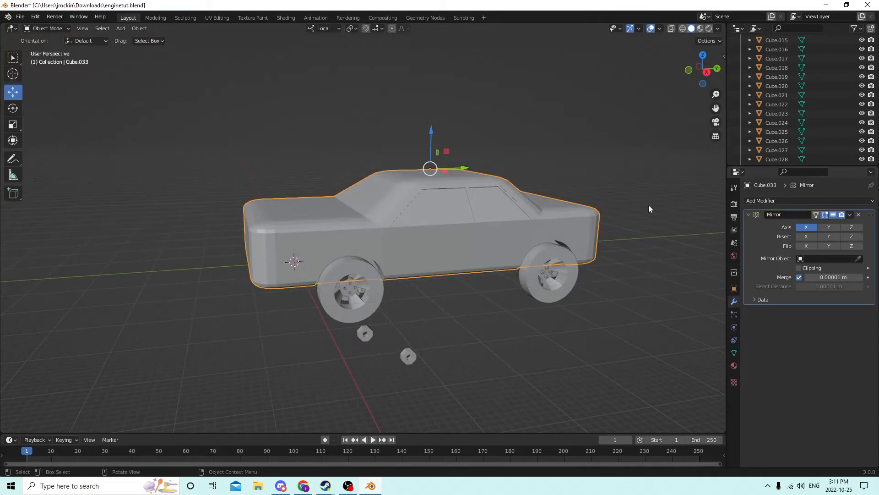
middle_drag(649, 209, 676, 230)
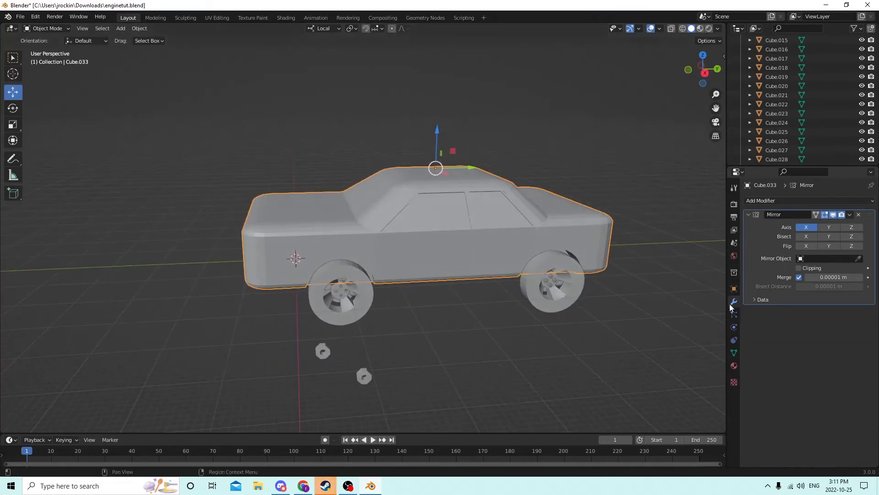
mouse_move(604, 265)
middle_down()
mouse_move(575, 263)
mouse_move(614, 261)
mouse_move(588, 267)
middle_up()
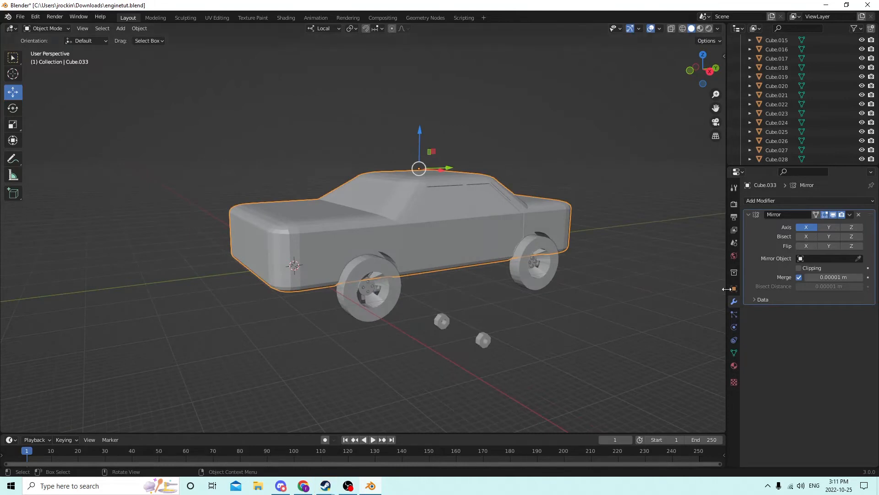
click(850, 215)
click(820, 225)
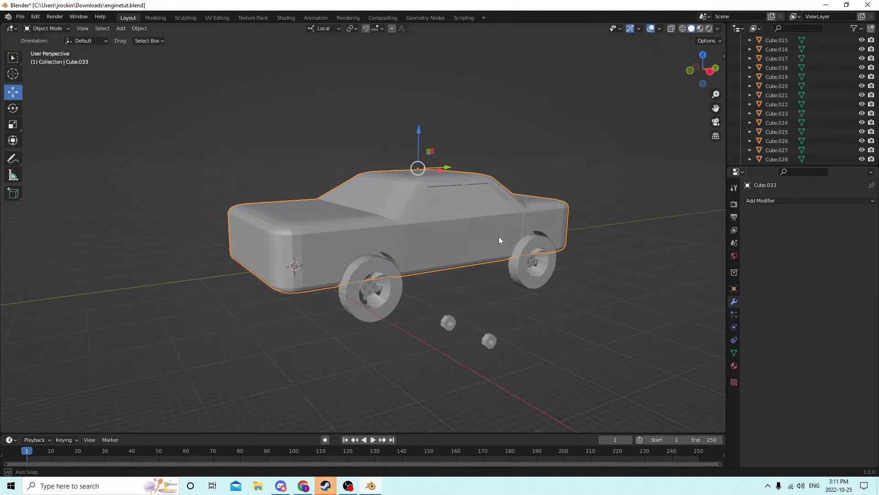
Widen the whole car body by scaling it to about 1.069 along its local X axis
middle_drag(503, 241, 526, 217)
key(Tab)
key(Tab)
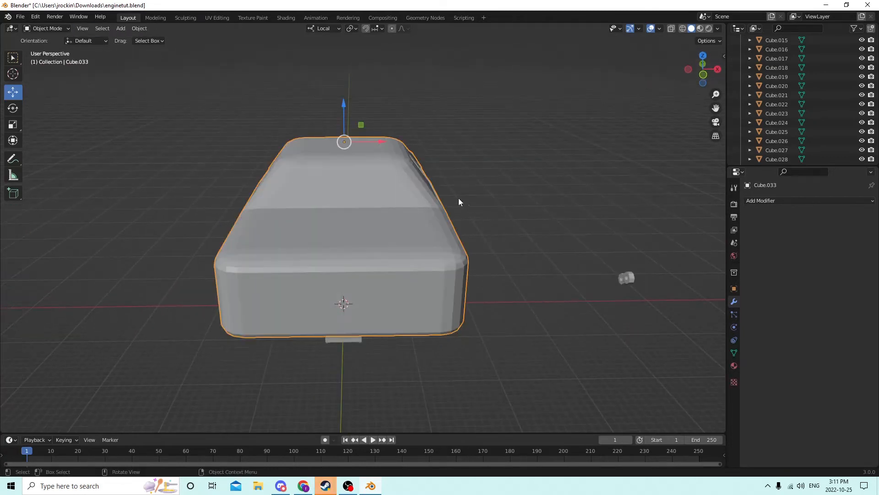
mouse_move(375, 177)
middle_down()
mouse_move(359, 167)
mouse_move(368, 175)
mouse_move(392, 139)
mouse_move(390, 174)
middle_up()
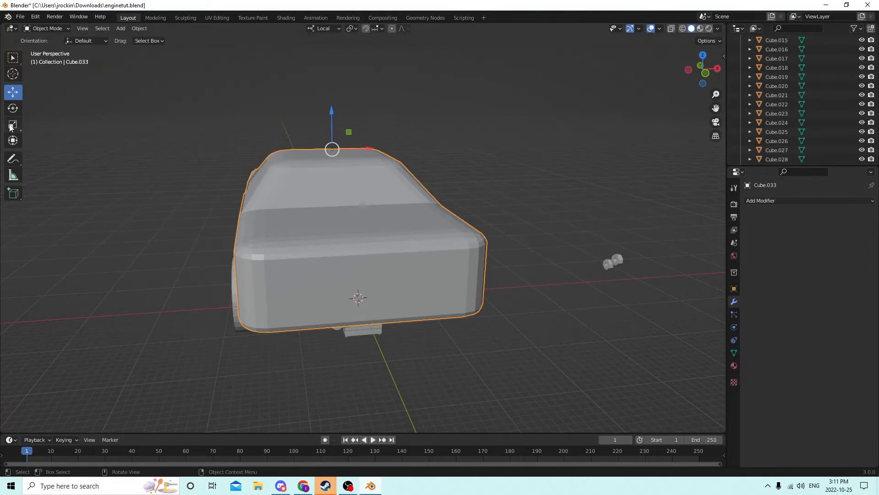
middle_drag(479, 116, 423, 136)
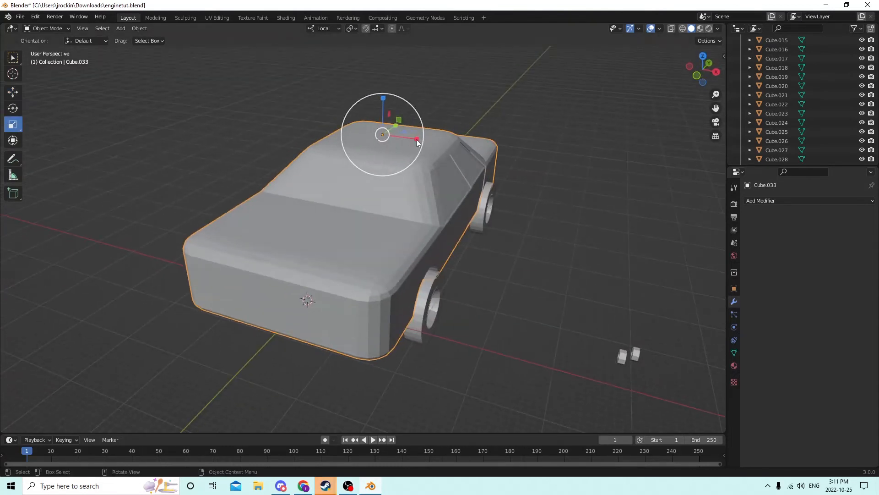
drag(418, 140, 413, 138)
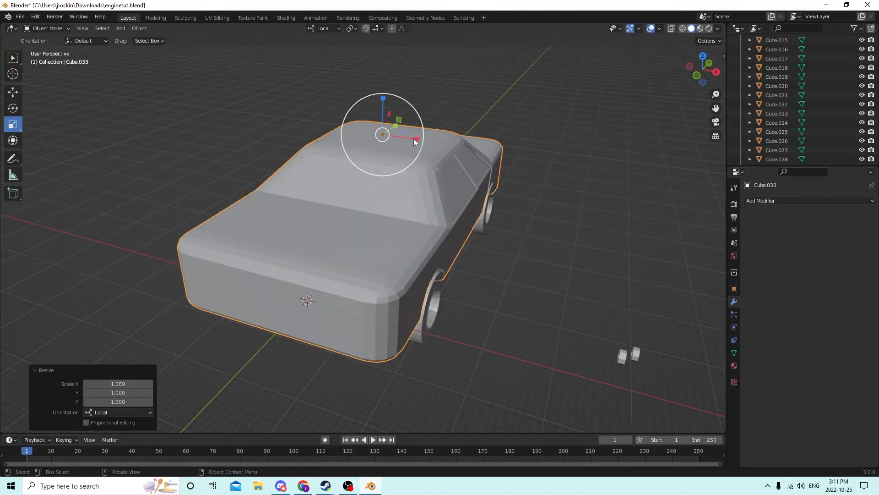
Enter Edit Mode on the body with edge selection and examine its underside and the interior around the front wheel arches
middle_drag(414, 138, 529, 56)
key(Tab)
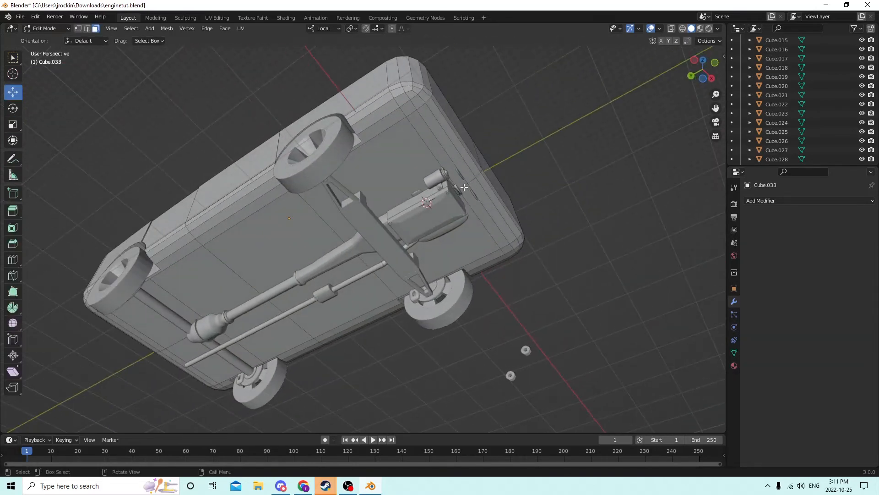
middle_drag(463, 185, 90, 89)
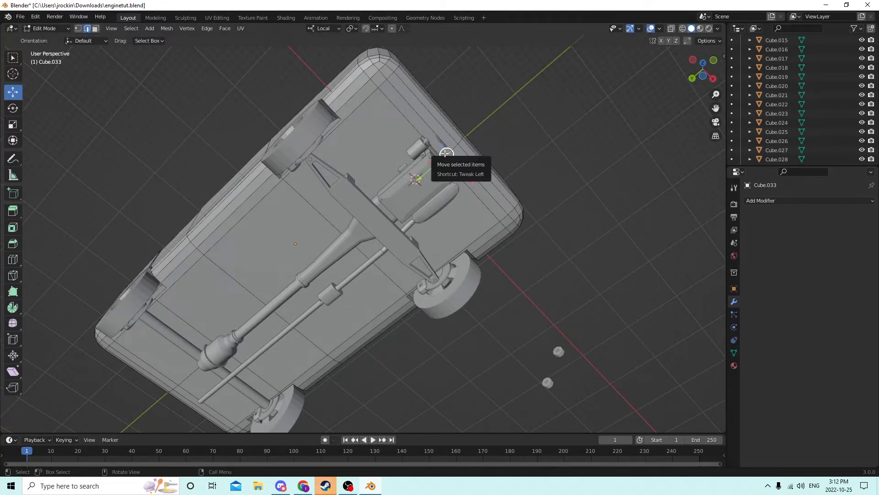
middle_drag(528, 191, 530, 308)
scroll(495, 312, up, 4)
scroll(457, 320, up, 3)
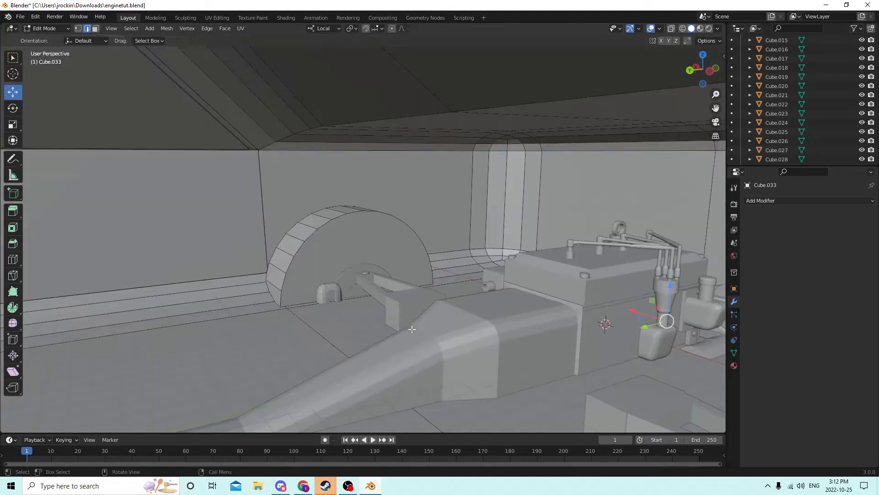
middle_drag(413, 330, 528, 333)
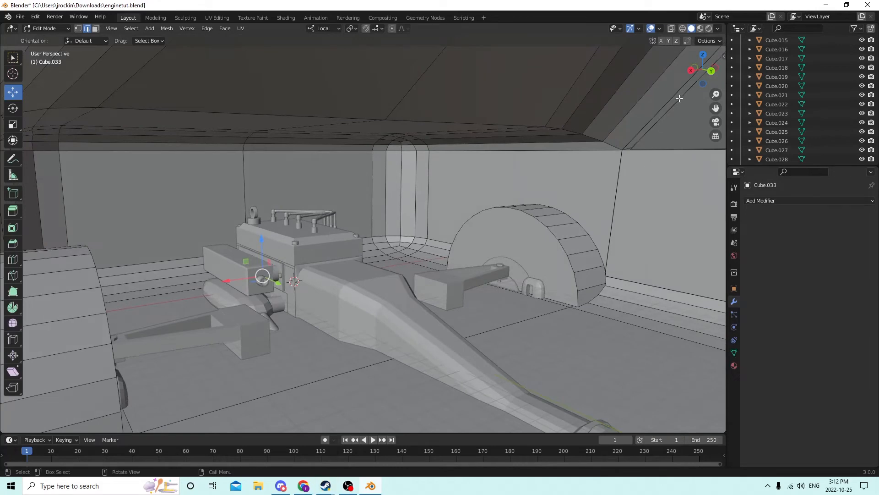
drag(715, 110, 555, 108)
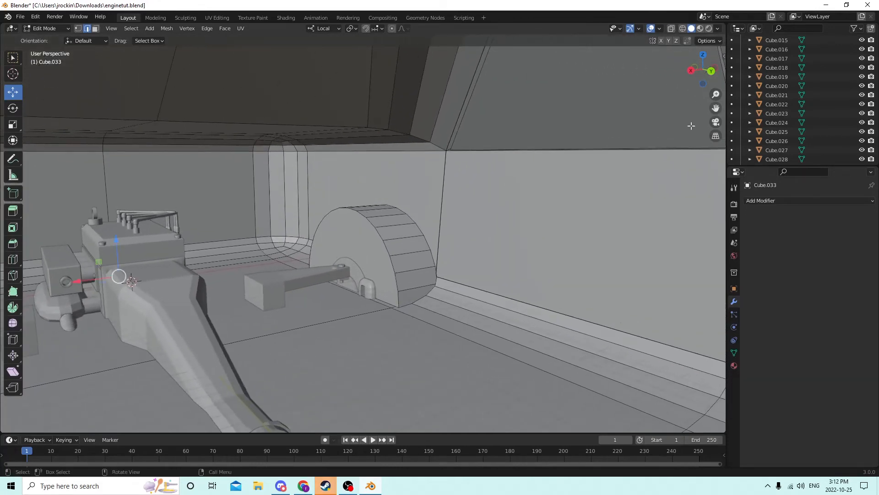
middle_drag(466, 211, 390, 277)
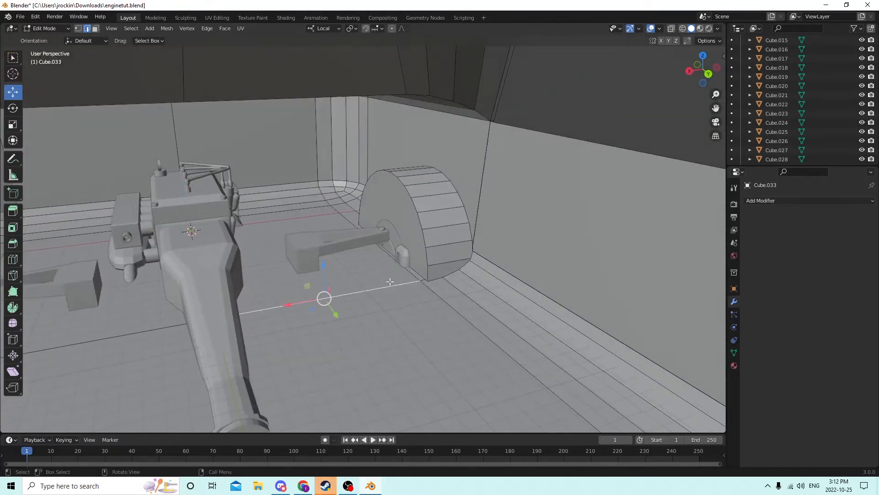
middle_drag(484, 160, 164, 228)
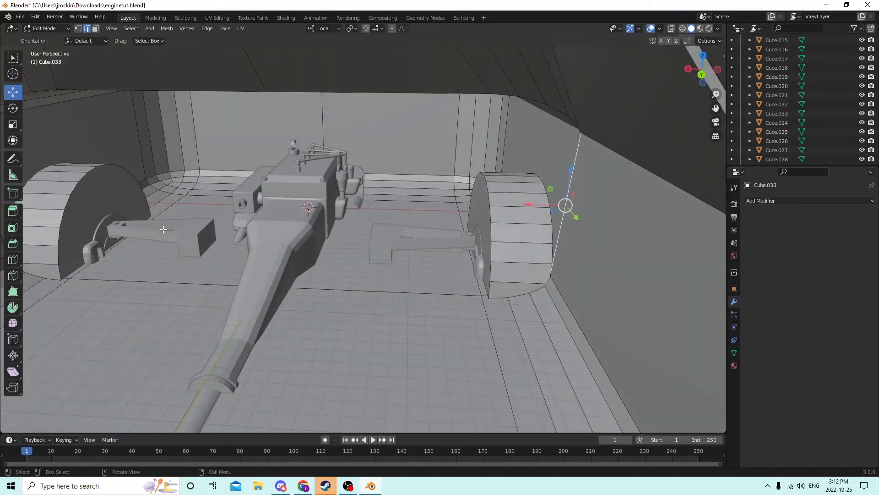
ctrl+click(144, 281)
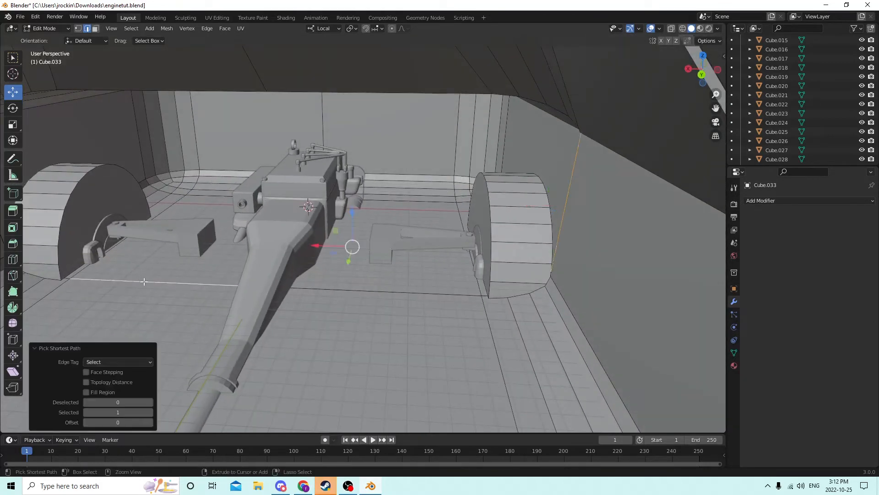
middle_drag(144, 281, 270, 266)
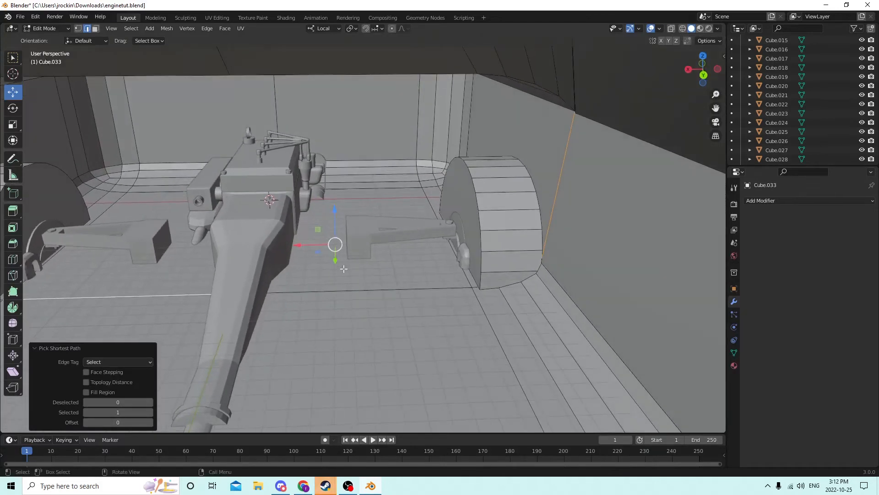
click(566, 156)
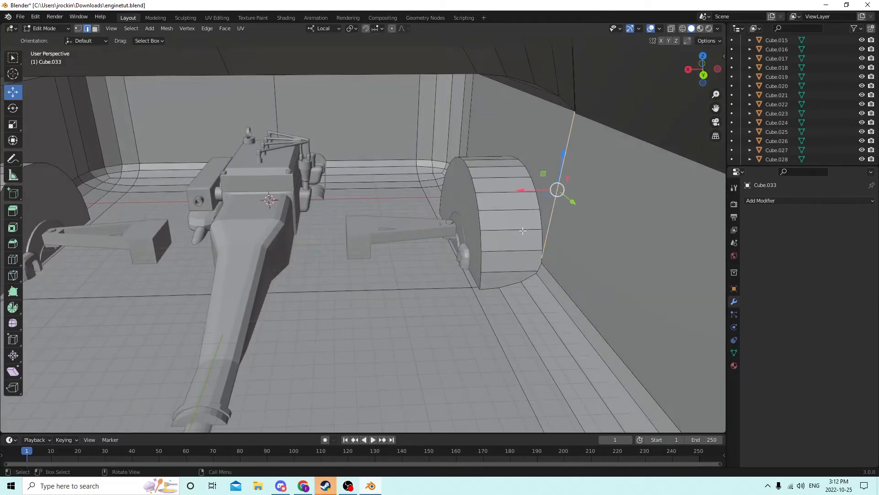
ctrl+click(419, 288)
middle_drag(464, 263, 491, 255)
Fill a firewall face behind the engine from the floor cross edges, the arch base edges and both side walls' vertical edges
click(381, 262)
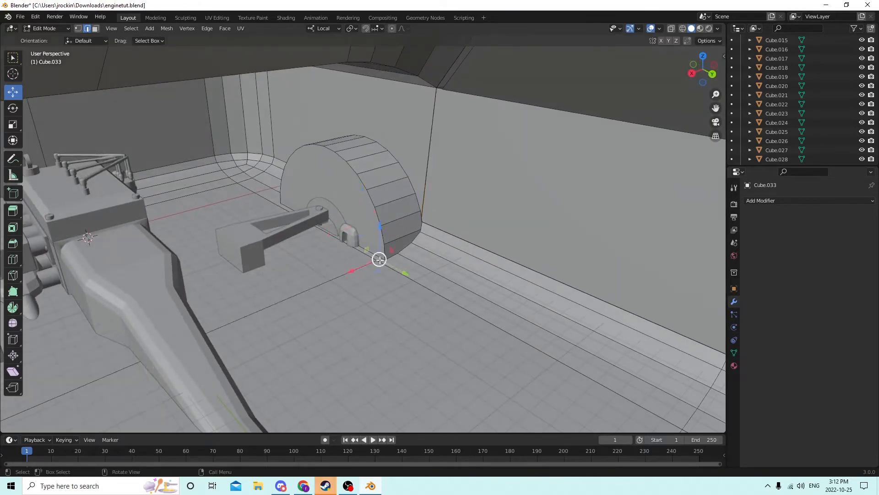
middle_drag(382, 262, 331, 233)
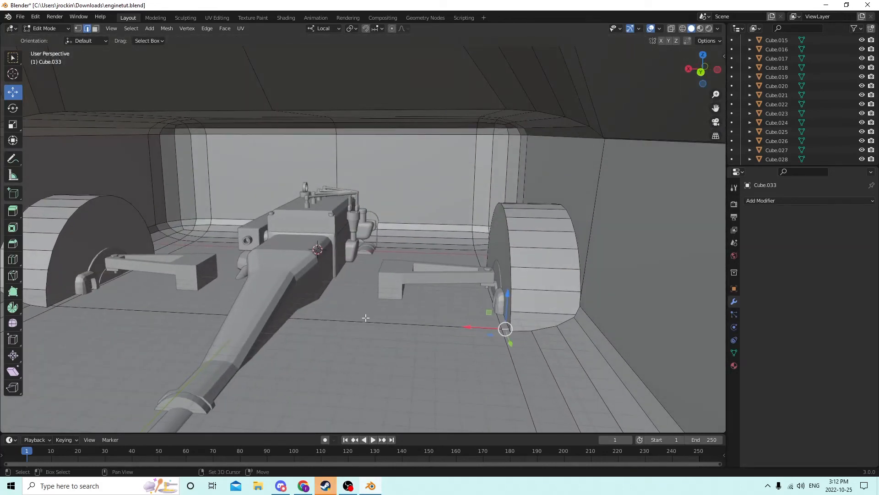
middle_drag(357, 318, 310, 304)
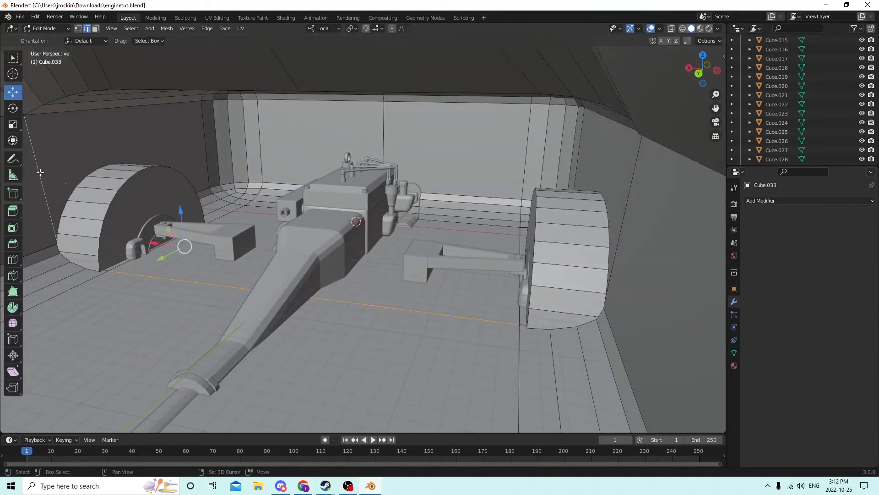
middle_drag(40, 172, 577, 184)
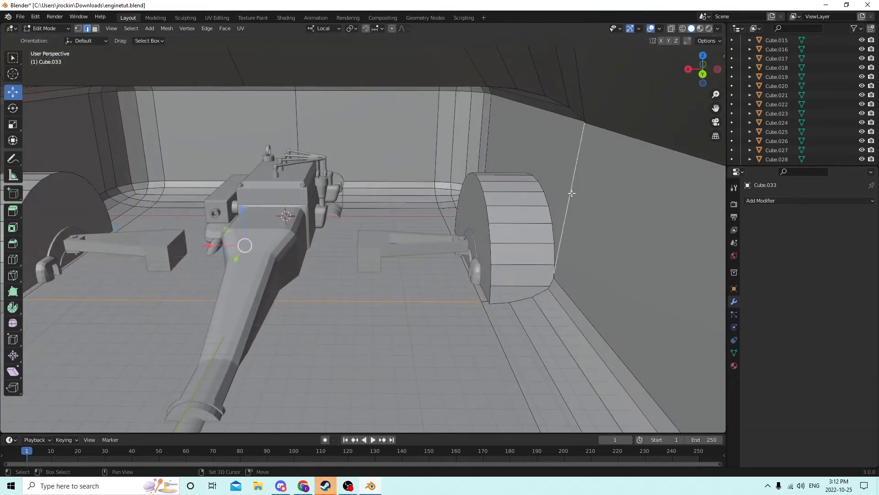
key(f)
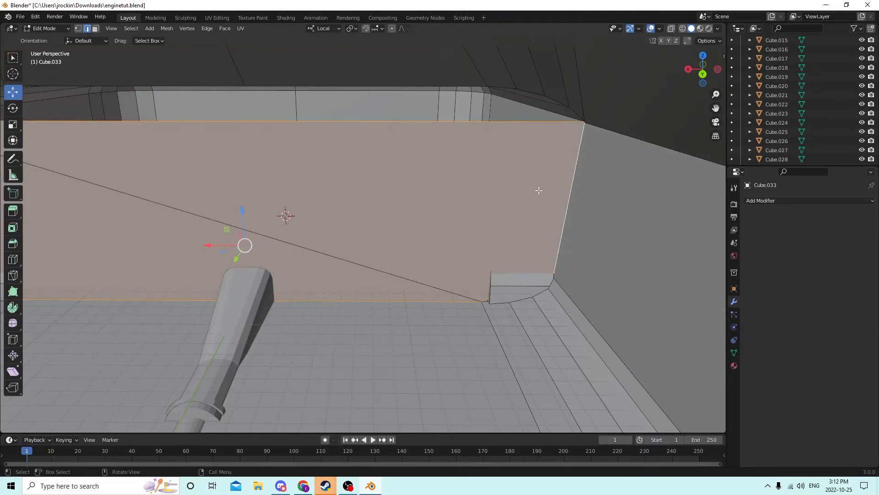
Undo the firewall face fill behind the engine, keeping its boundary edges selected
middle_drag(538, 191, 646, 186)
scroll(646, 187, down, 3)
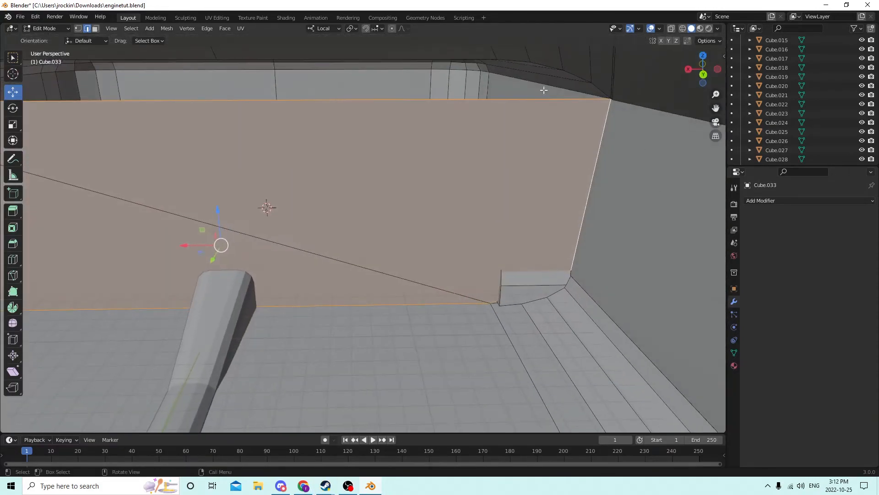
click(37, 17)
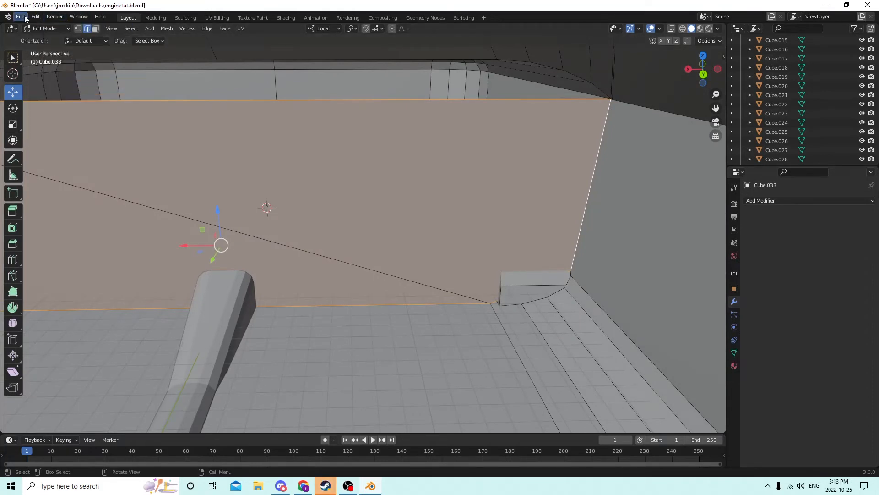
click(37, 17)
click(47, 28)
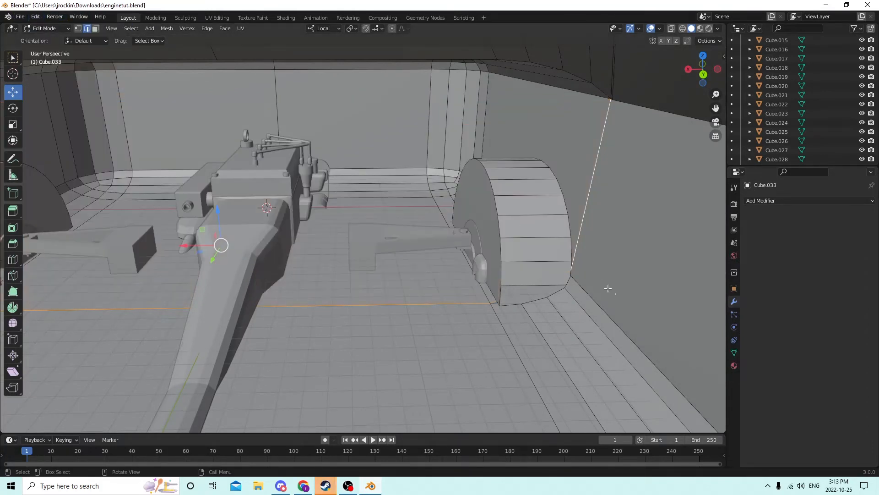
Add the short floor and arch edges beside both front wheel arches to the selection, and refill the firewall face behind the engine
middle_drag(608, 288, 574, 288)
shift+click(482, 295)
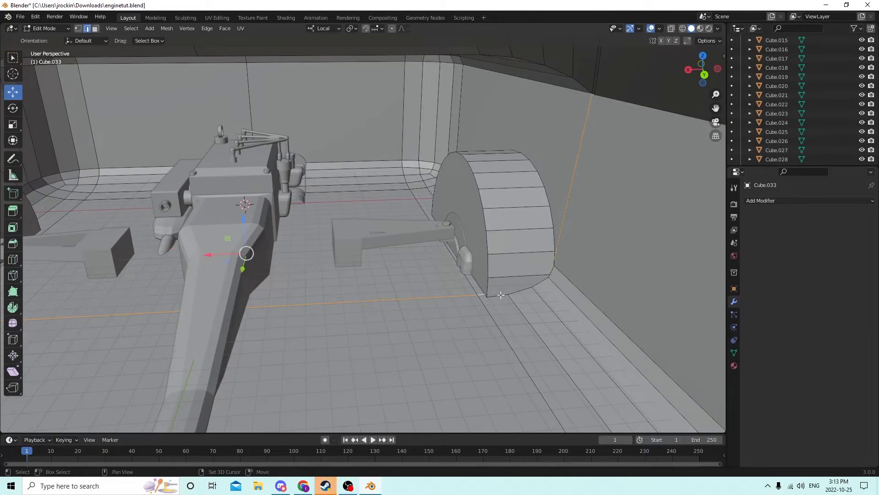
middle_drag(554, 264, 145, 214)
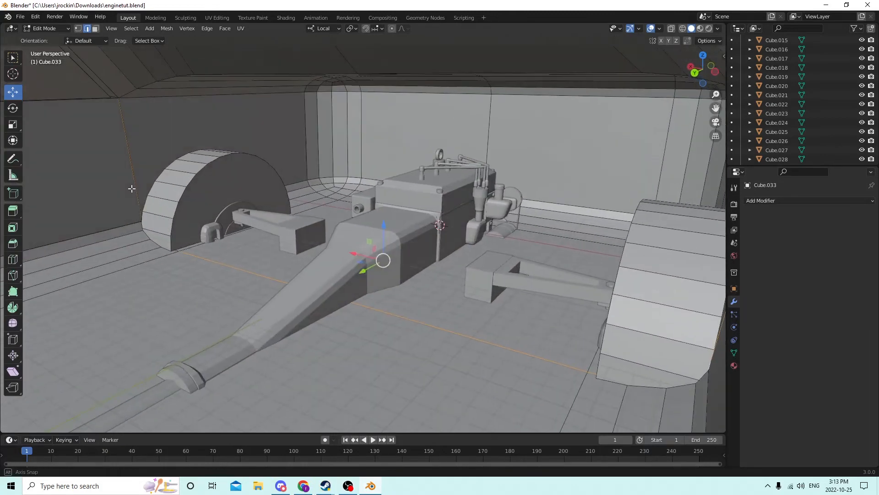
shift+click(178, 250)
middle_drag(162, 234, 118, 230)
scroll(183, 240, up, 1)
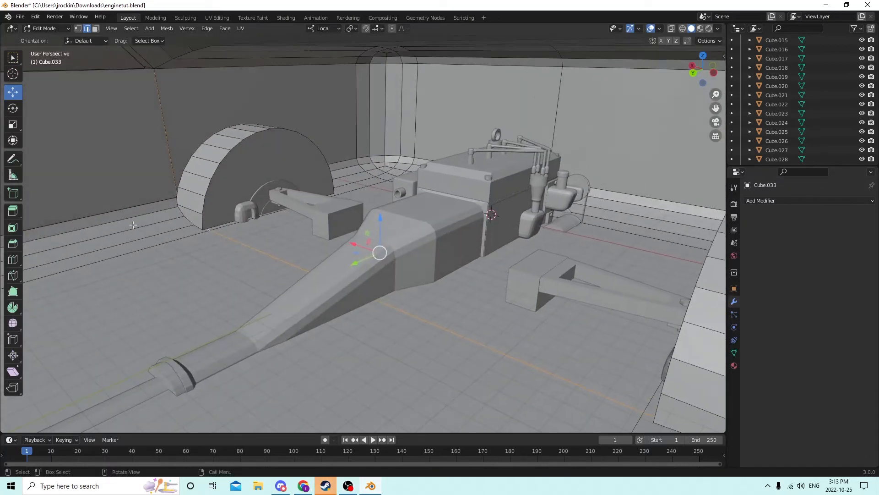
shift+click(189, 208)
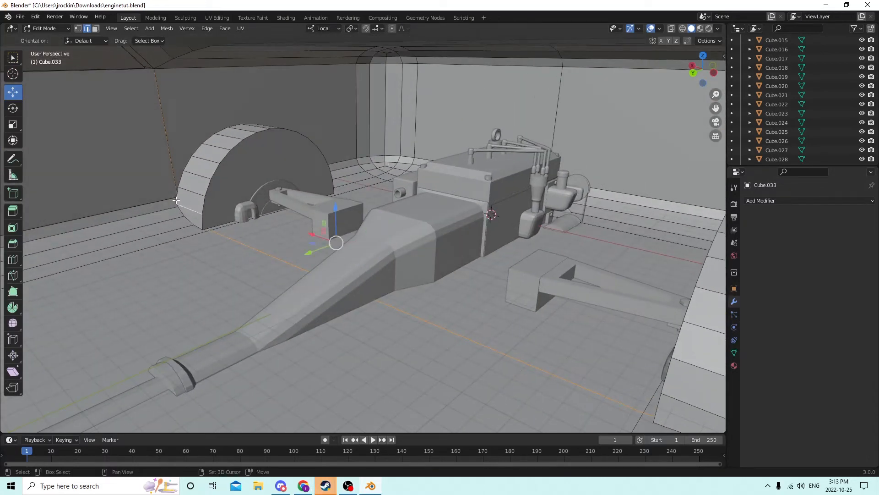
shift+click(176, 200)
middle_drag(173, 191, 325, 196)
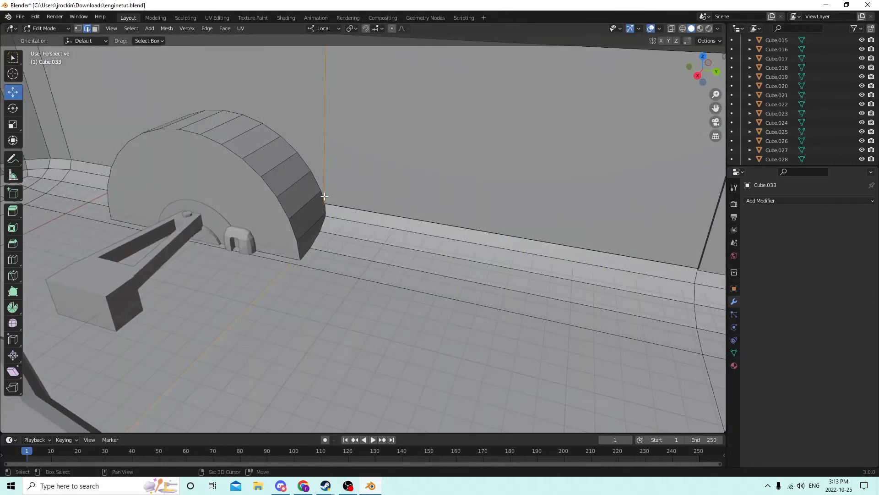
shift+click(333, 220)
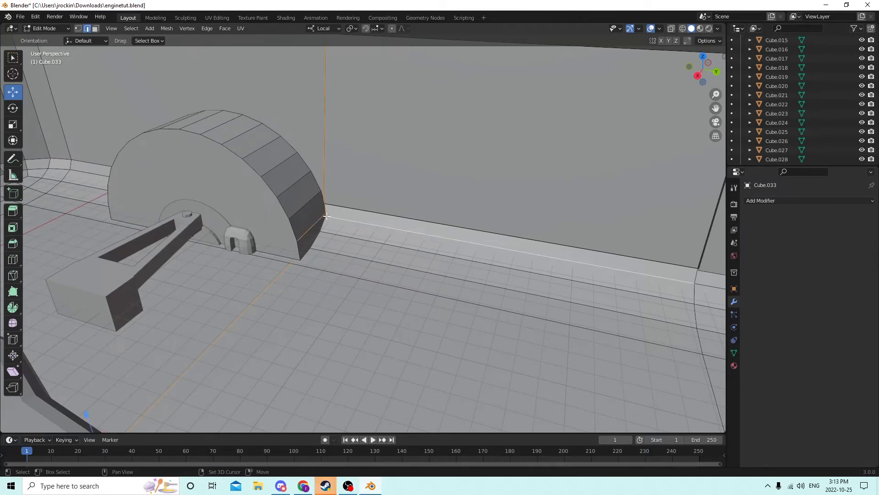
middle_drag(333, 218, 331, 191)
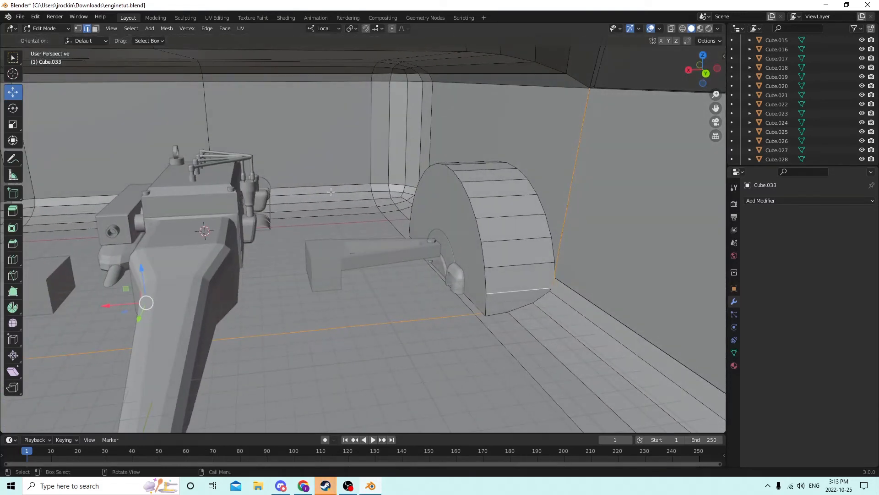
key(f)
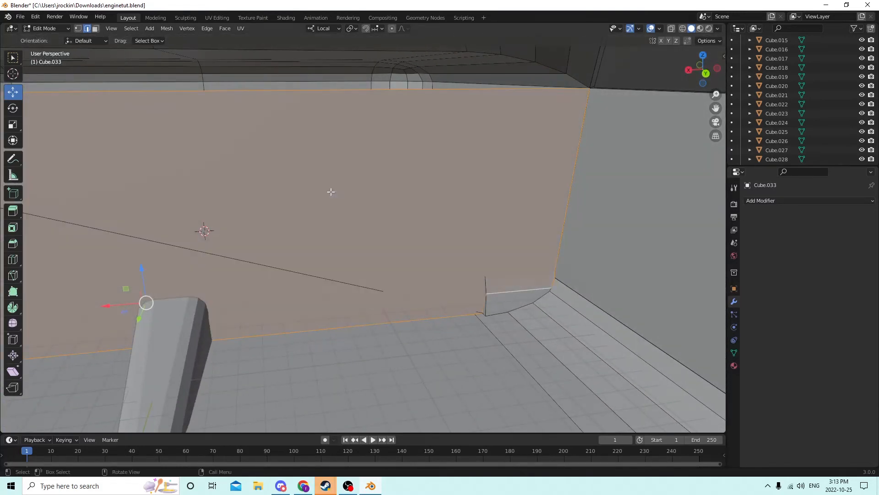
Fill the gap above the firewall with a face between its top edge and the curved edge path across the body above
middle_drag(255, 140, 284, 229)
click(616, 126)
middle_drag(443, 169, 403, 127)
click(401, 102)
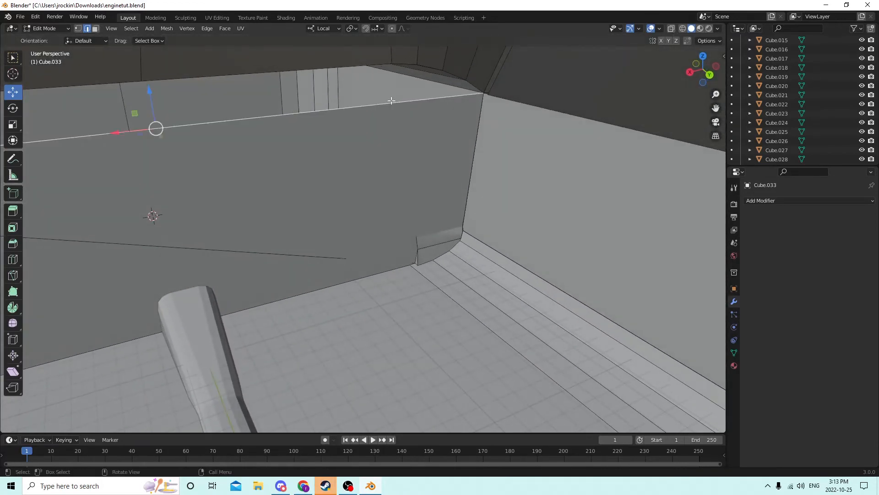
ctrl+click(339, 67)
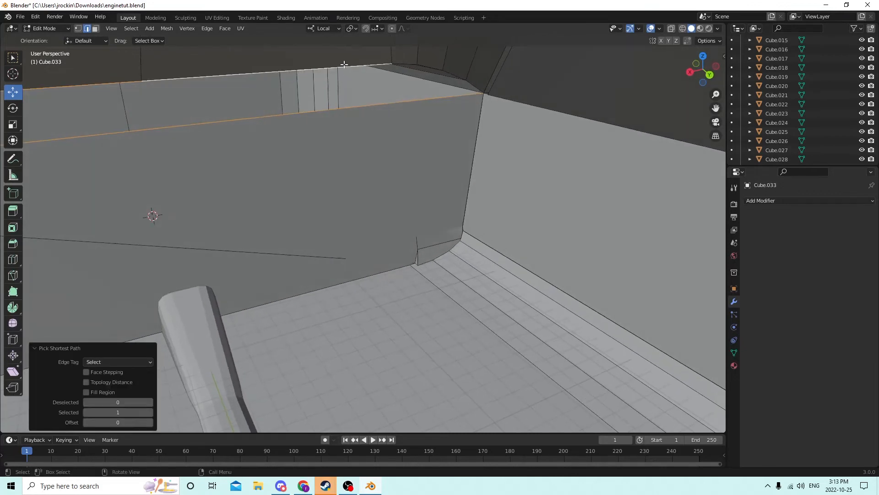
click(354, 64)
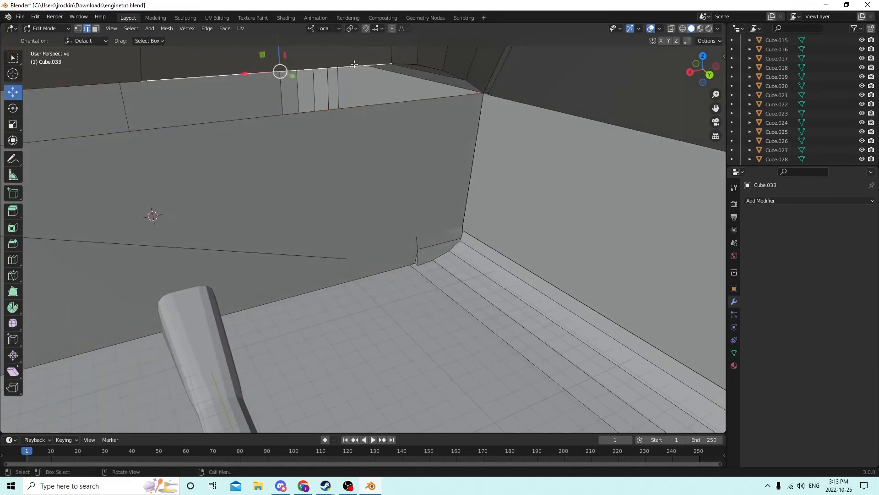
ctrl+click(476, 87)
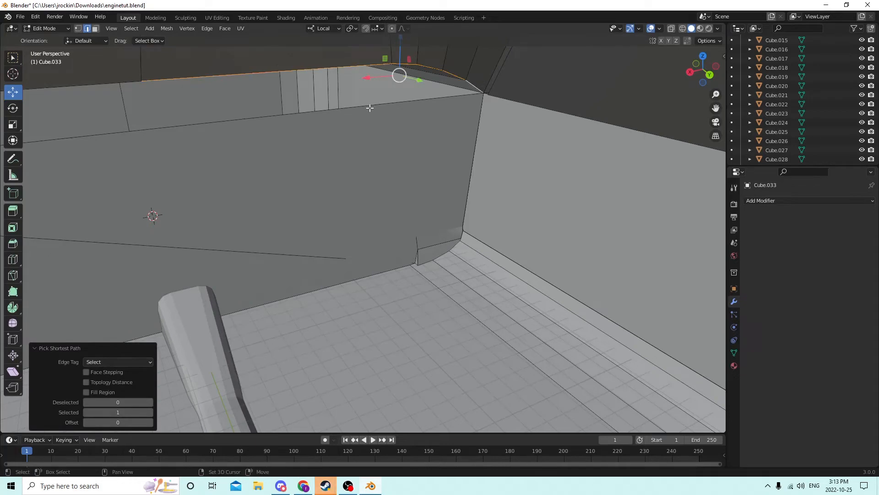
middle_drag(365, 105, 237, 82)
shift+click(329, 104)
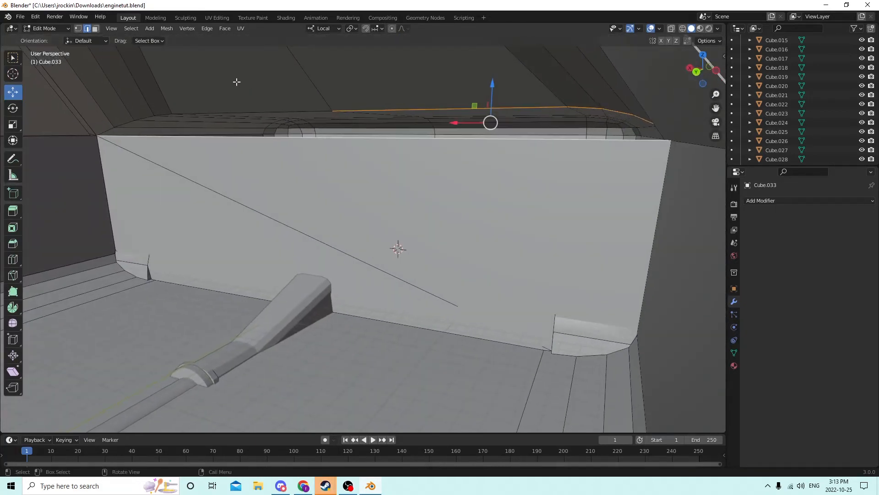
shift+click(163, 112)
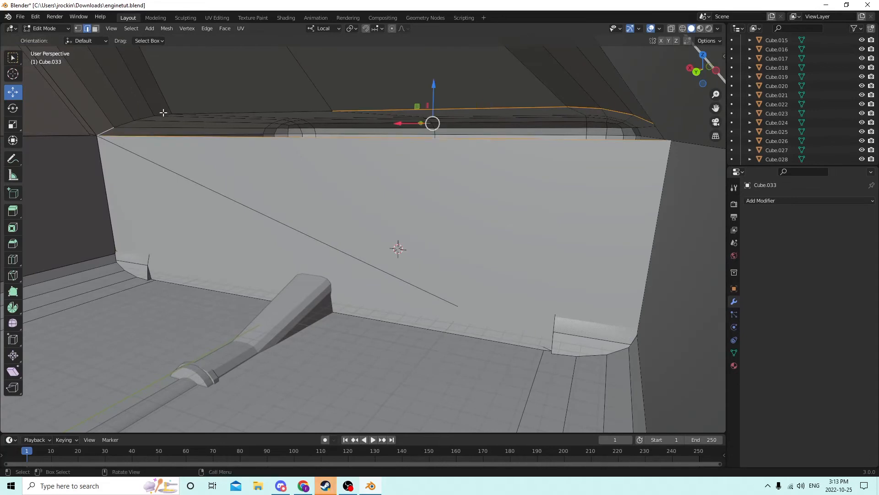
ctrl+click(220, 112)
middle_drag(221, 112, 228, 112)
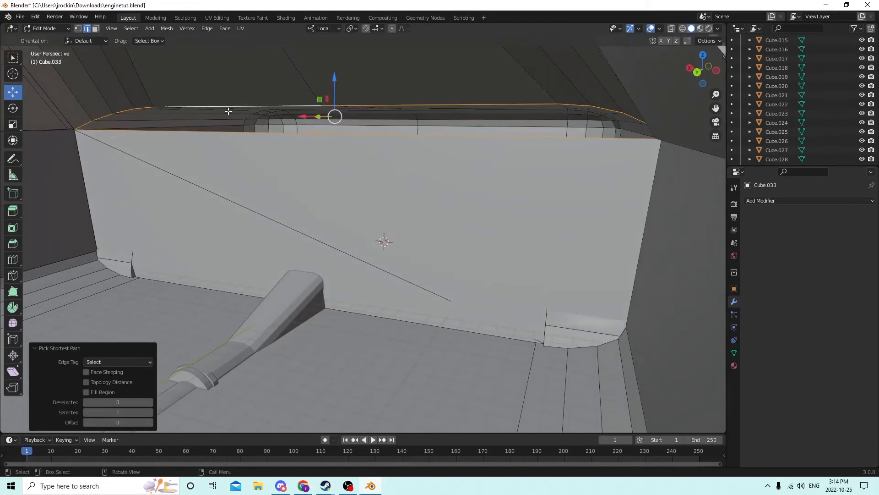
key(f)
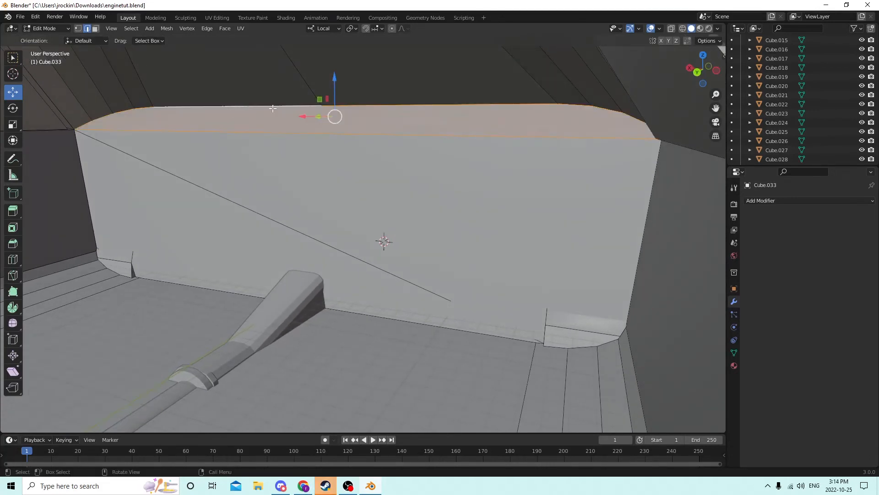
Select the body's centre-line edge path across the hood and windshield, and dissolve those edges
middle_drag(273, 108, 526, 117)
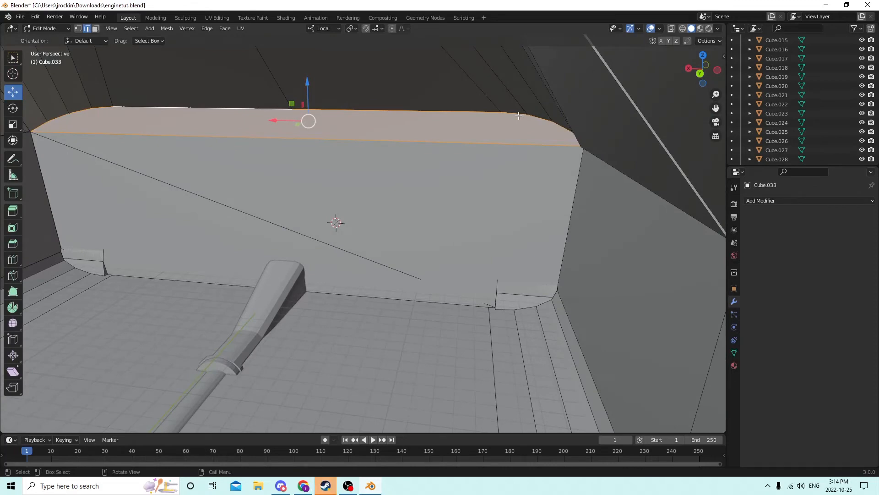
middle_drag(529, 115, 402, 145)
scroll(402, 145, down, 3)
middle_drag(453, 129, 477, 167)
middle_drag(401, 180, 448, 220)
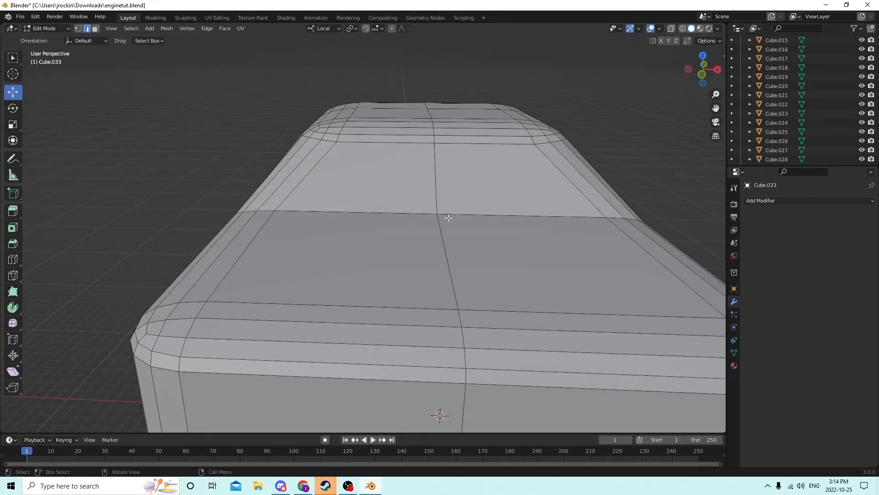
ctrl+click(437, 174)
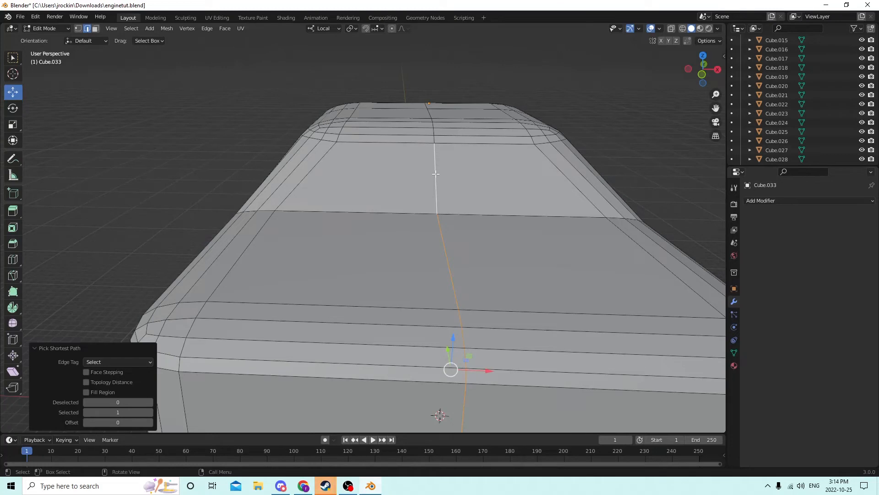
key(x)
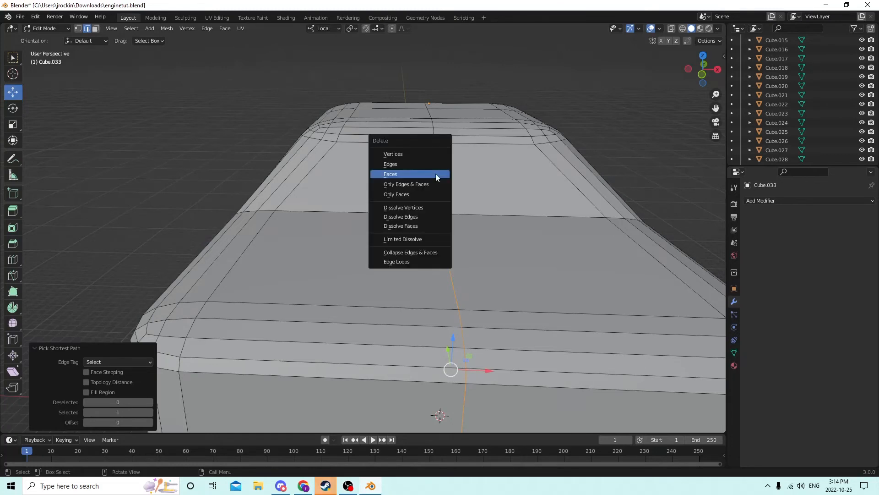
click(427, 214)
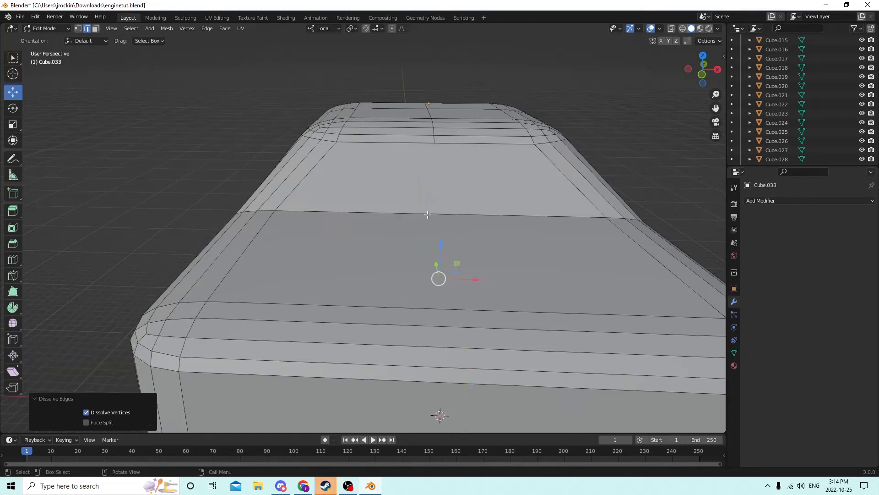
Dissolve the remaining centre-line edges from the top of the windshield over the roof and down the car's rear
middle_drag(471, 92, 396, 119)
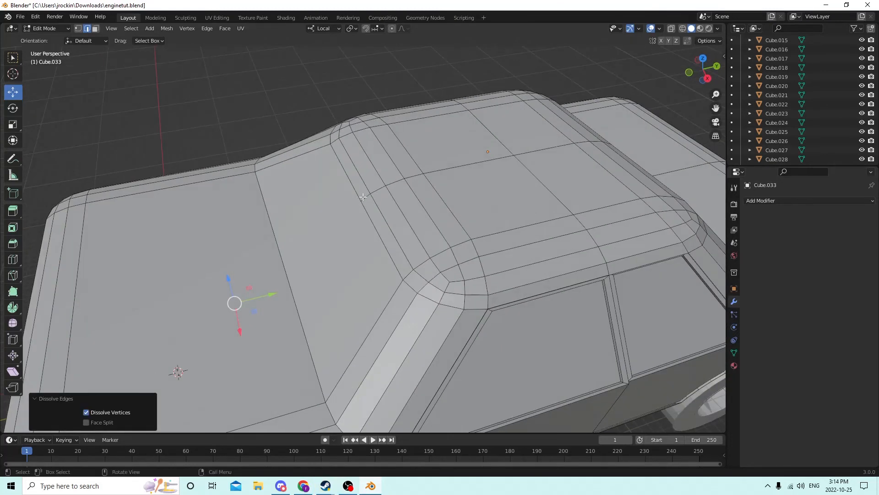
click(364, 196)
middle_drag(365, 196, 443, 166)
ctrl+click(512, 226)
middle_drag(576, 189, 540, 210)
key(x)
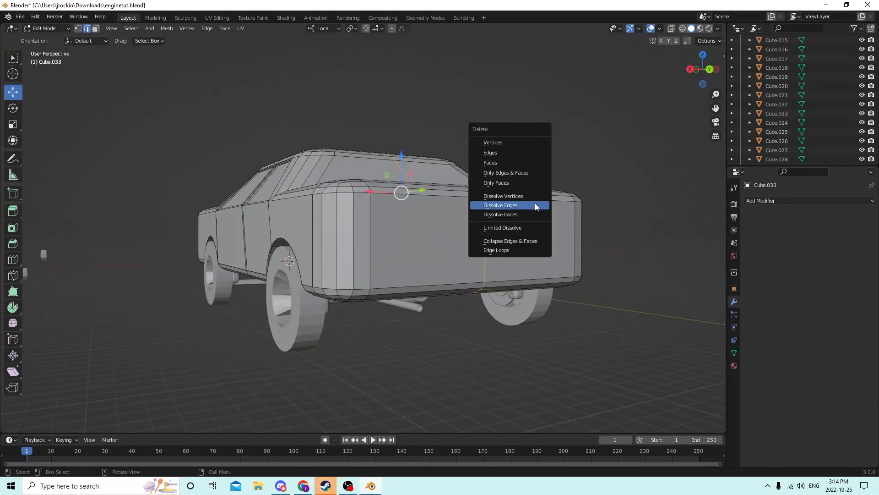
click(536, 204)
In face selection, inset the windshield together with its two narrow strips on each side by about 0.0002 m
middle_drag(535, 204, 713, 206)
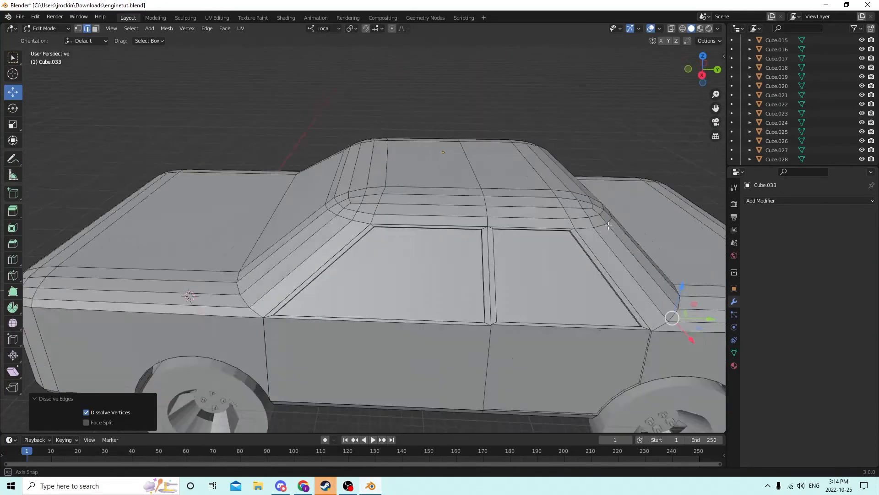
middle_drag(646, 159, 407, 208)
click(470, 216)
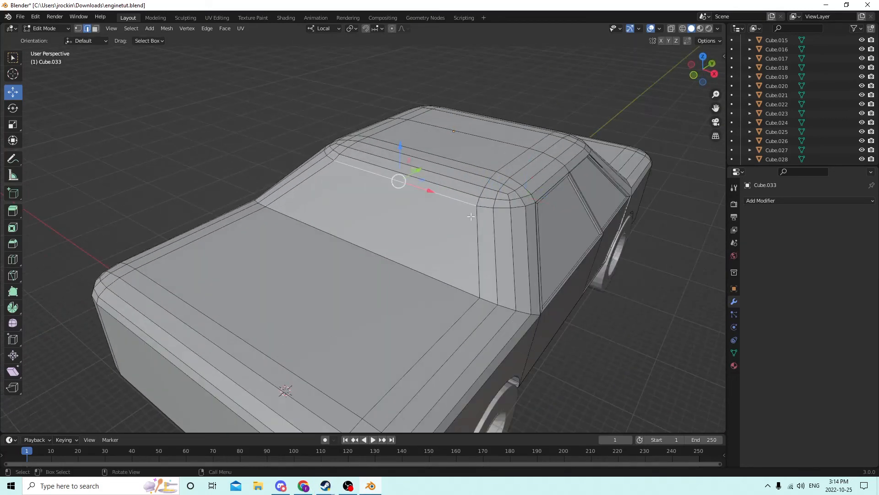
click(96, 28)
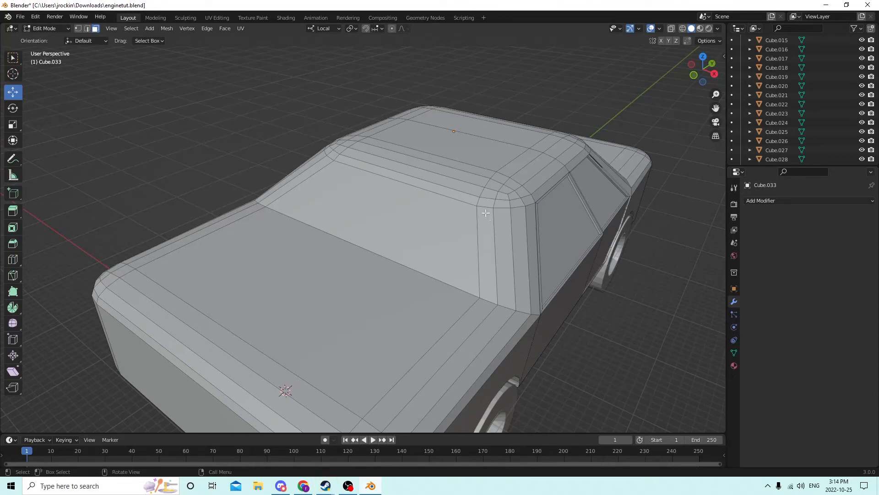
click(498, 226)
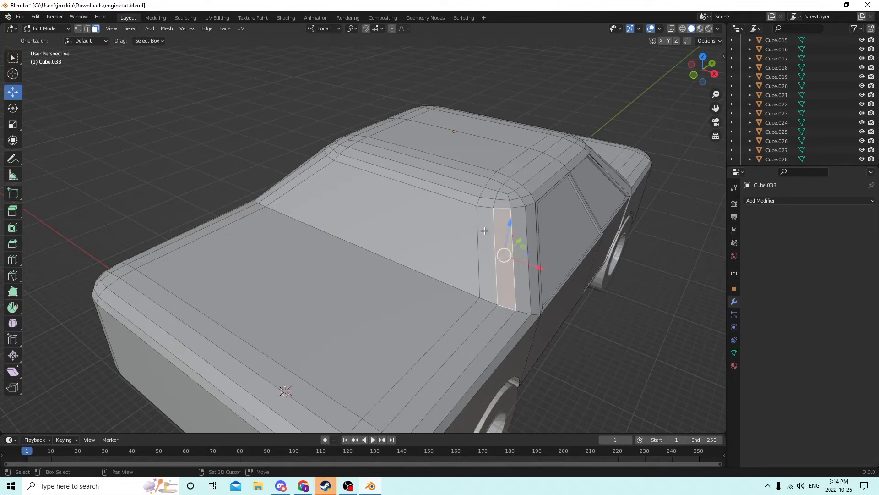
shift+click(477, 231)
shift+click(487, 232)
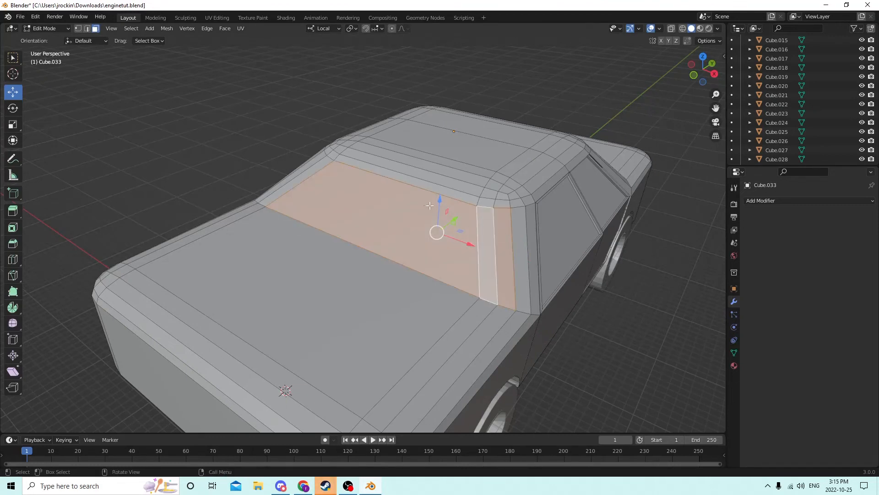
middle_drag(486, 232, 512, 216)
shift+click(339, 230)
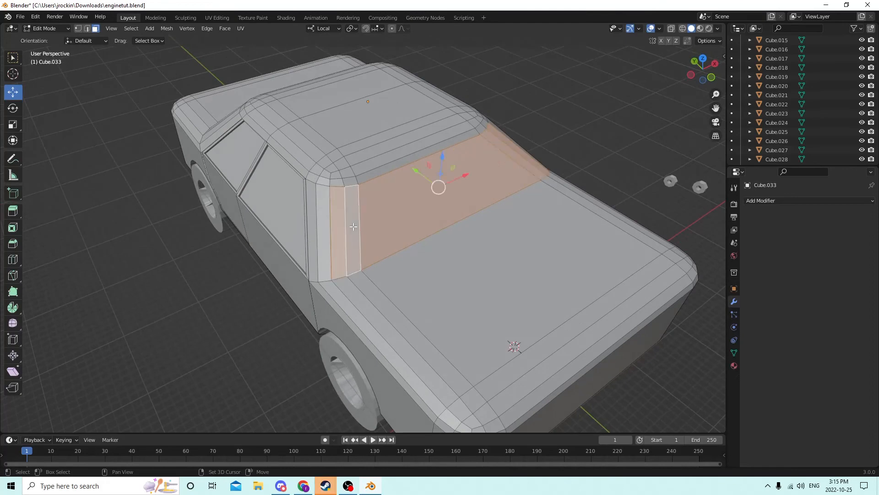
middle_drag(338, 229, 354, 179)
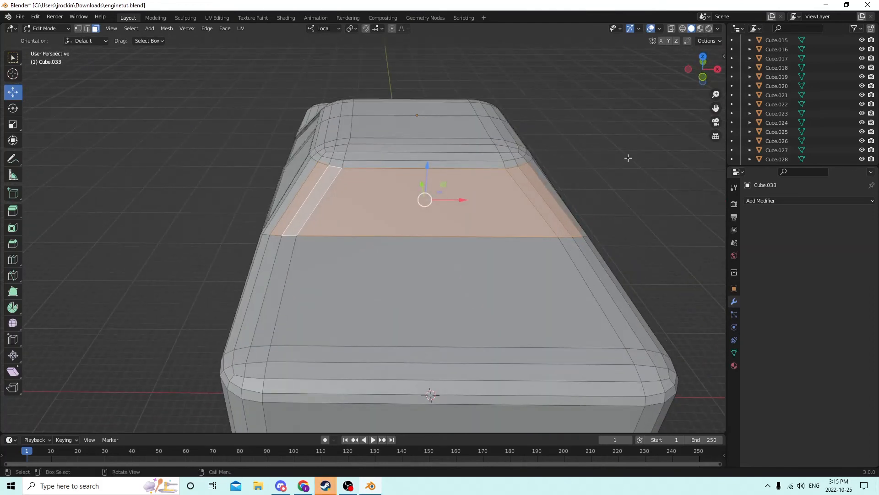
key(i)
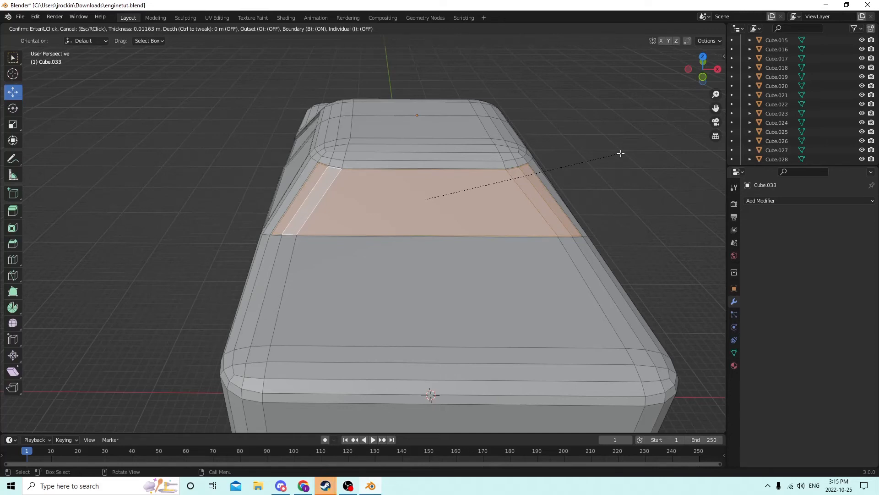
click(619, 154)
middle_drag(620, 151, 329, 143)
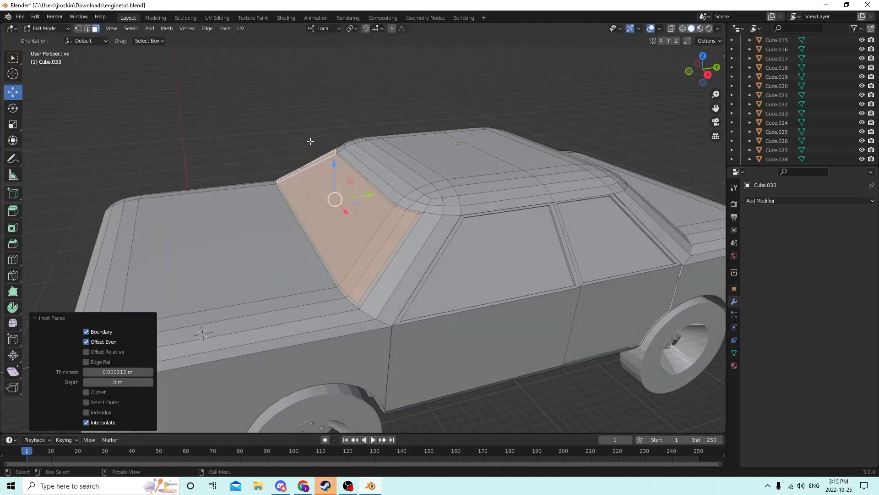
Extrude the inset windshield faces inward by about 0.0014 m and clear the selection
key(e)
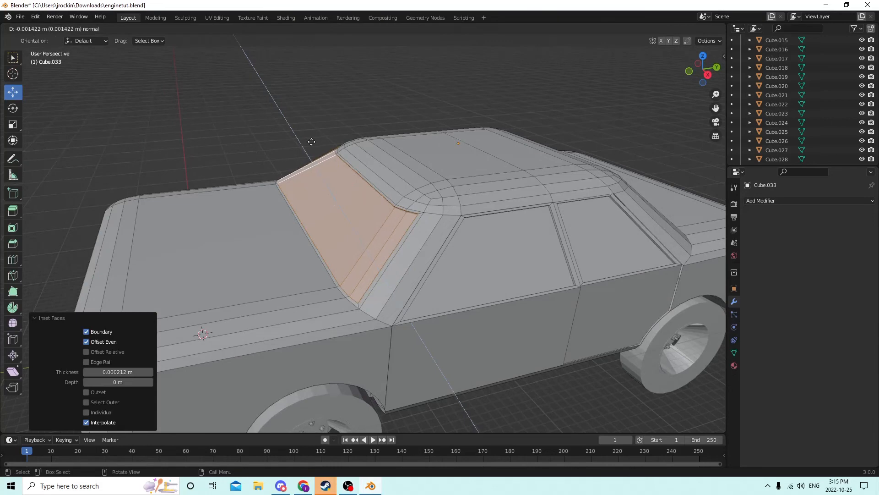
click(311, 142)
middle_drag(342, 144, 334, 144)
click(389, 105)
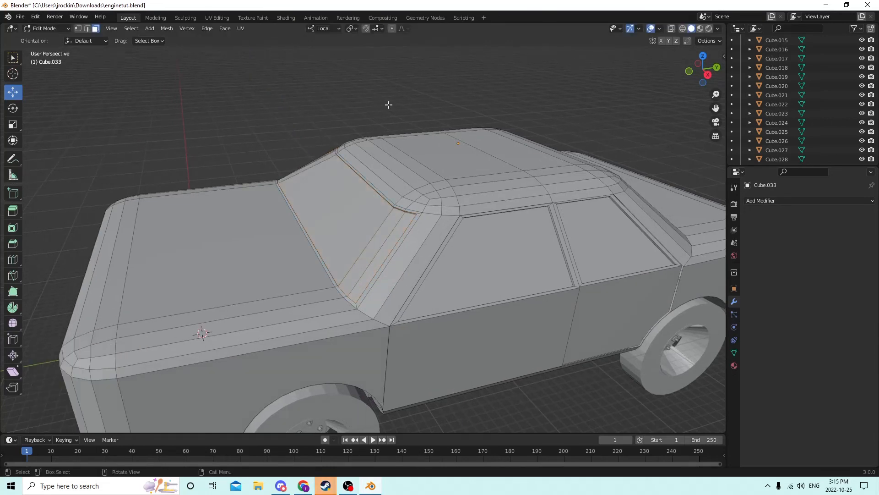
Select the rear window together with its narrow side strips and inset these faces by about 0.0001 m
middle_drag(388, 105, 326, 108)
scroll(333, 106, down, 2)
scroll(461, 169, up, 3)
middle_drag(461, 169, 435, 199)
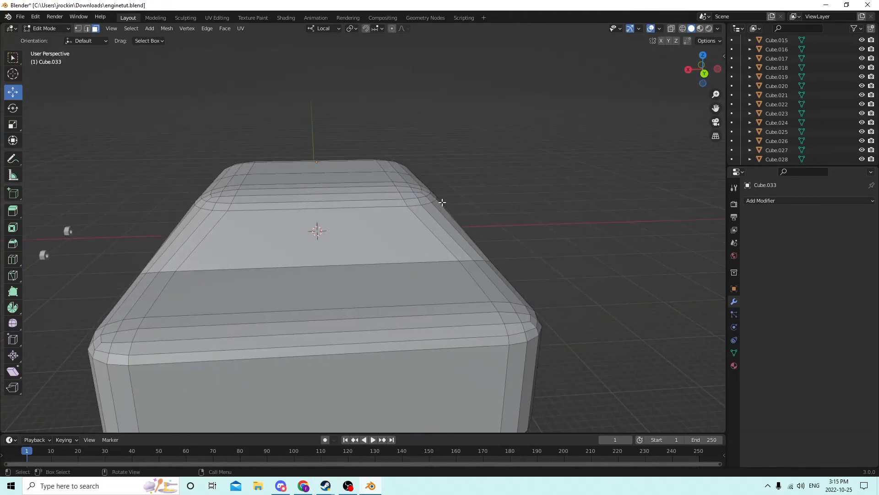
click(431, 228)
shift+click(394, 231)
middle_drag(394, 232, 429, 275)
shift+click(369, 301)
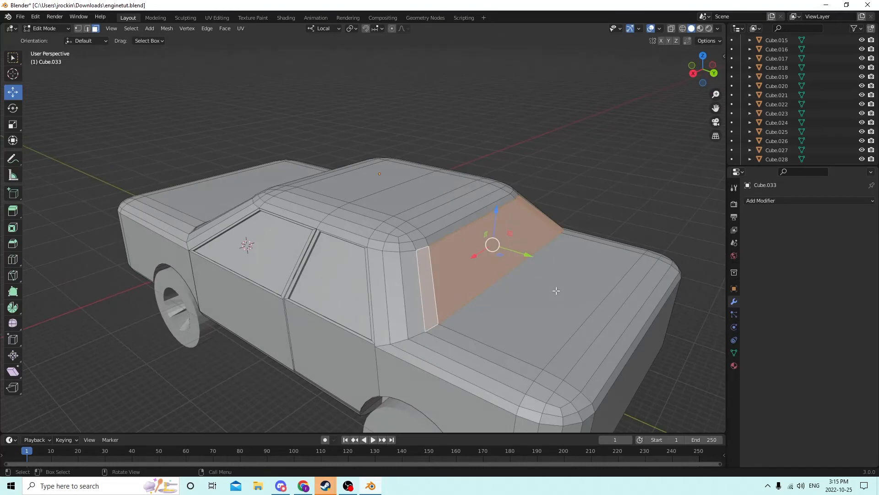
key(i)
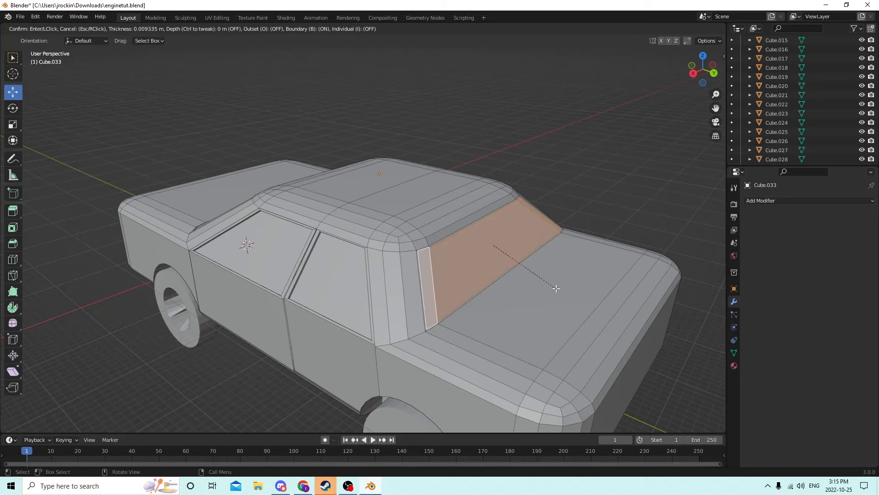
click(556, 288)
Extrude the inset rear window faces inward by about 0.0018 m
middle_drag(556, 288, 563, 295)
key(e)
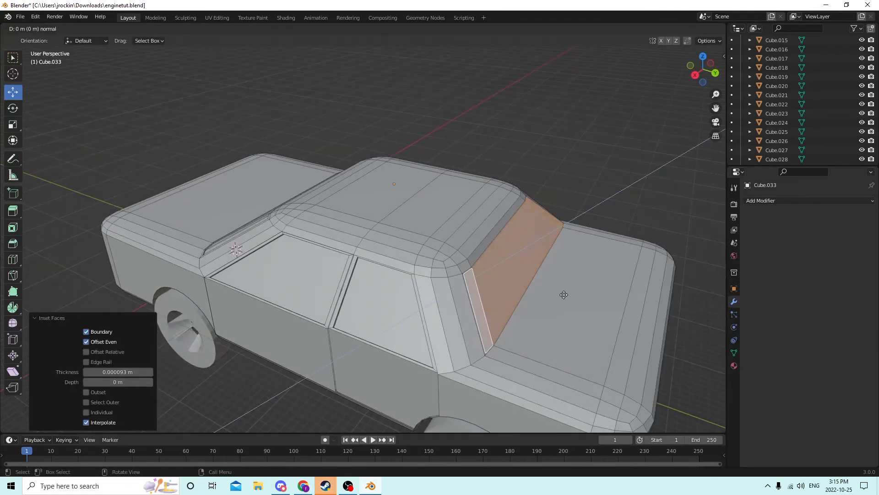
click(563, 295)
middle_drag(561, 295, 444, 287)
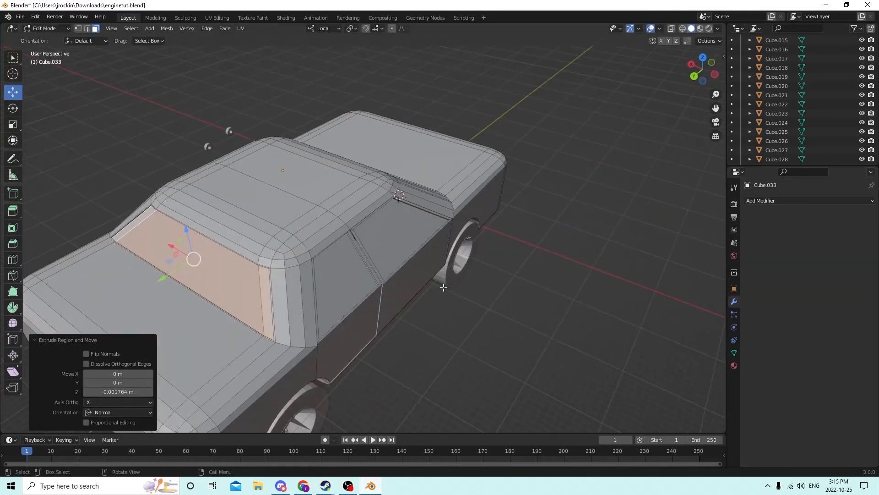
Select the hood faces from the front edge strip to the windshield, duplicate them in place and raise the copy above the car
middle_drag(517, 255, 302, 209)
scroll(318, 236, up, 3)
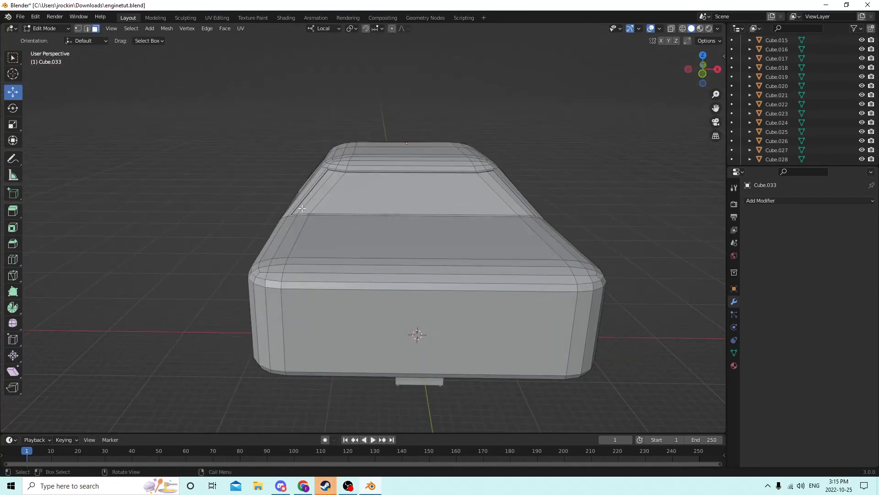
scroll(332, 244, up, 1)
middle_drag(332, 243, 361, 311)
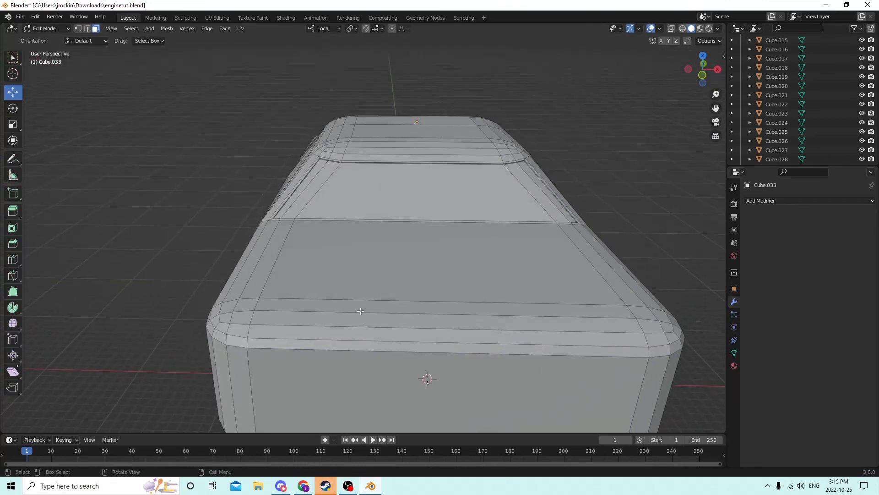
alt+click(358, 344)
ctrl+click(418, 261)
middle_drag(418, 261, 408, 252)
key(shift+d)
right_click(437, 218)
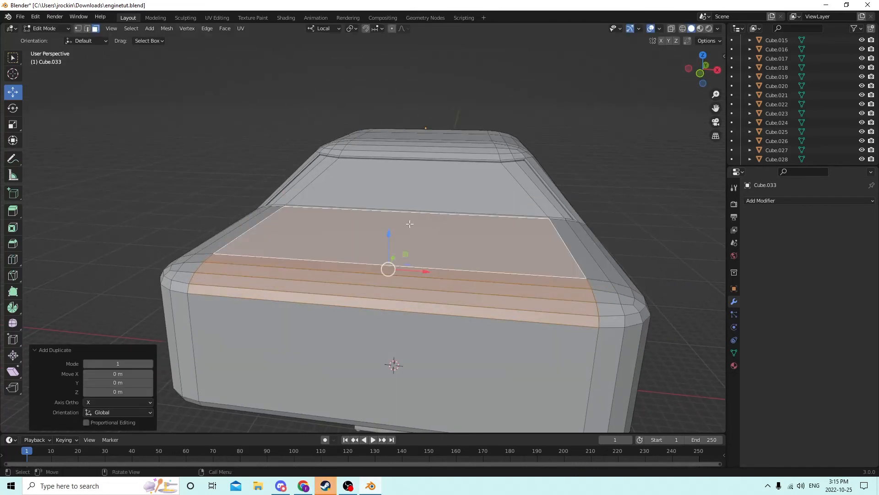
drag(389, 235, 384, 99)
Select the original hood faces on the body beneath the raised copy and delete them to open the engine bay
click(360, 246)
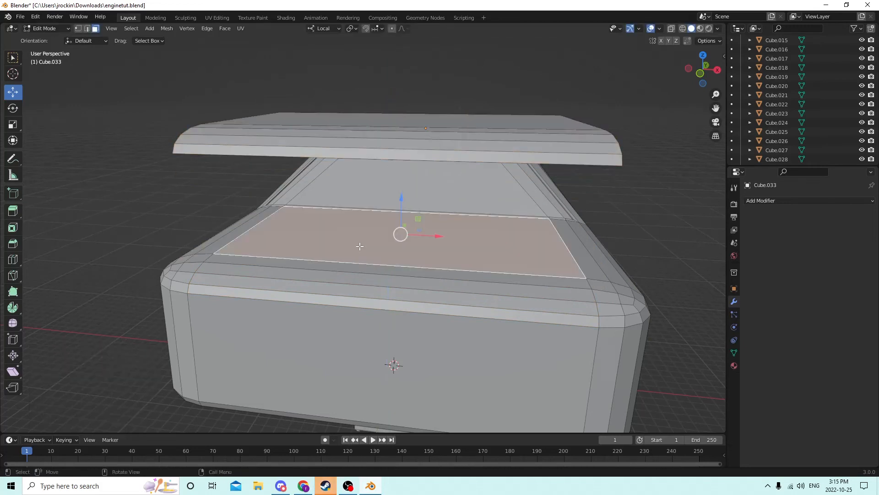
ctrl+click(359, 297)
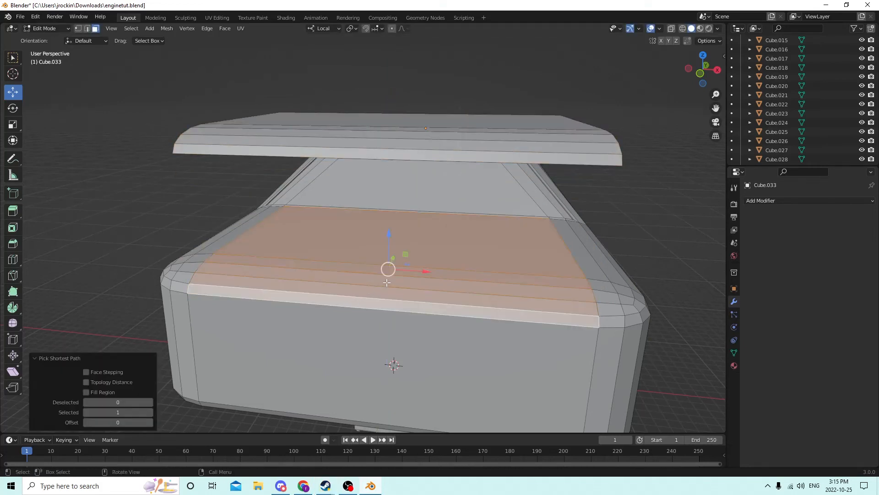
key(x)
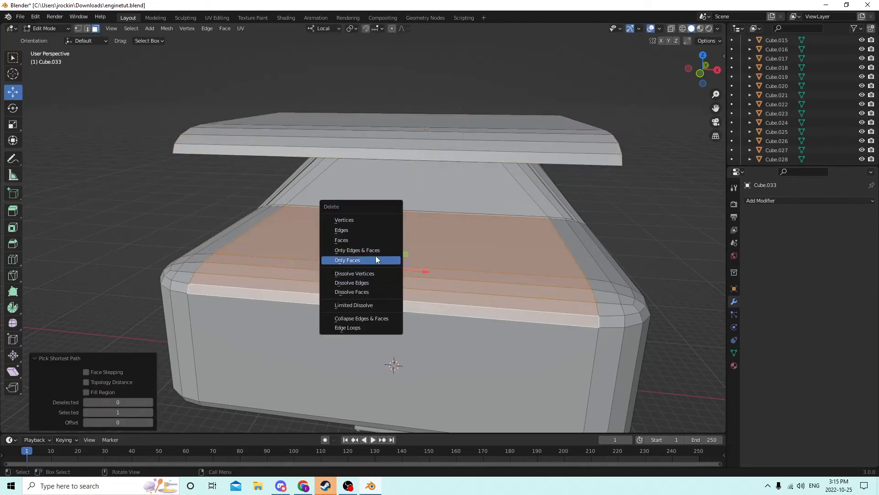
click(370, 243)
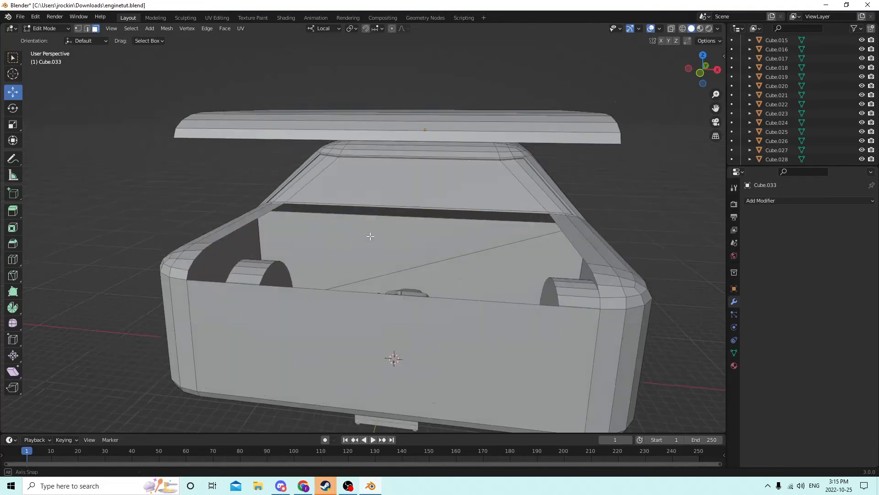
Select the two large floor faces on the underside beneath the engine and delete them
middle_drag(369, 236, 447, 174)
click(544, 136)
shift+click(373, 152)
key(x)
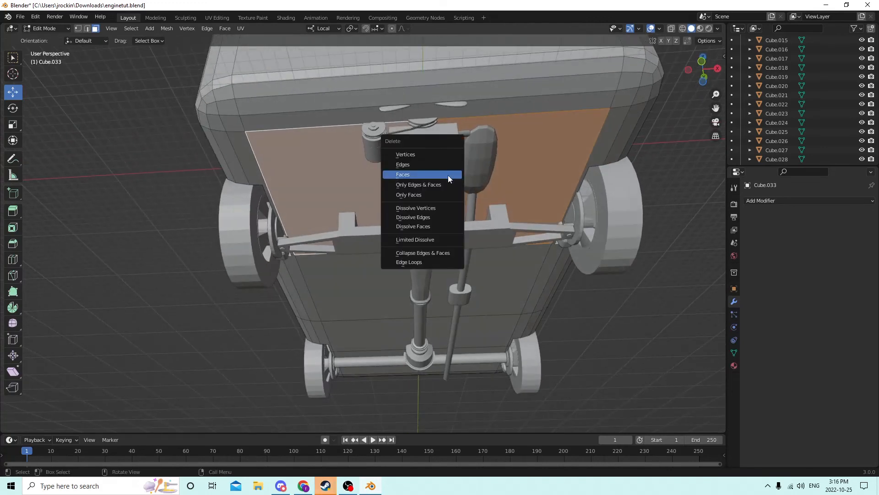
click(448, 175)
Delete the narrow faces at the front of the car's underside, ahead of the engine opening
middle_drag(449, 175, 395, 119)
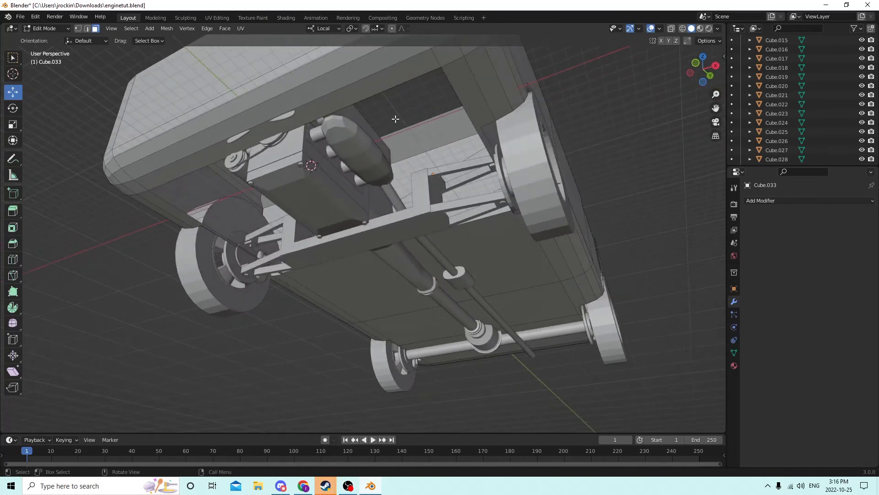
click(373, 96)
key(x)
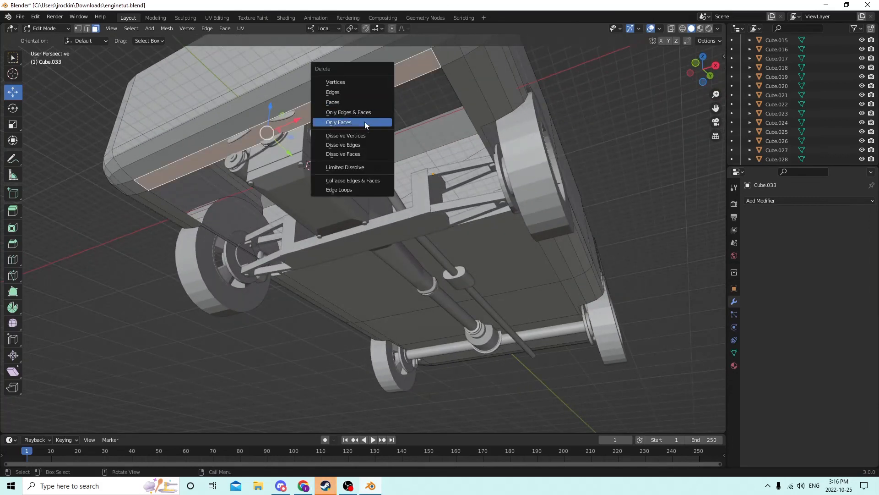
click(351, 101)
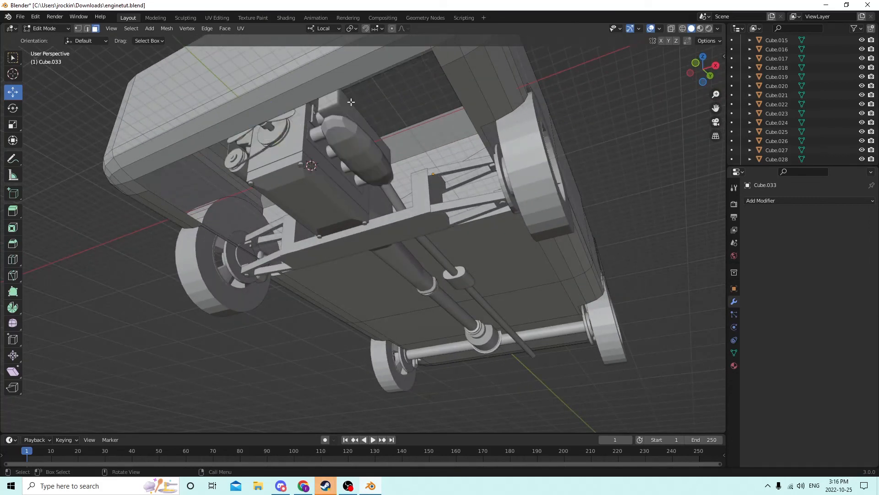
middle_drag(351, 101, 155, 206)
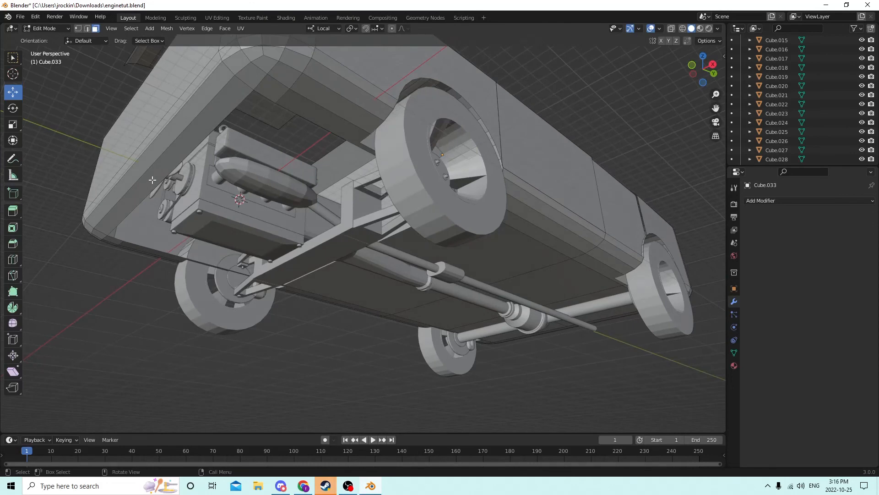
click(152, 179)
scroll(147, 185, up, 4)
key(x)
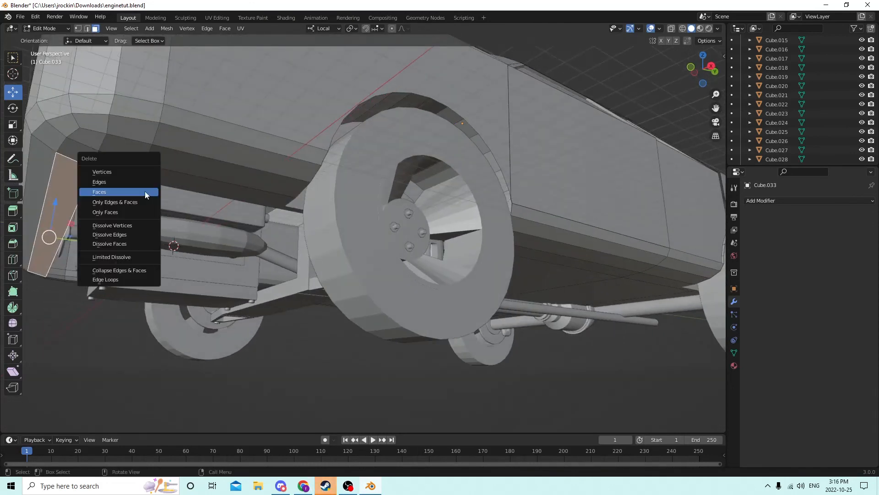
click(144, 193)
Select the trunk lid faces from the rear edge strip to the rear window, duplicate them in place and raise the copy
middle_drag(144, 193, 304, 253)
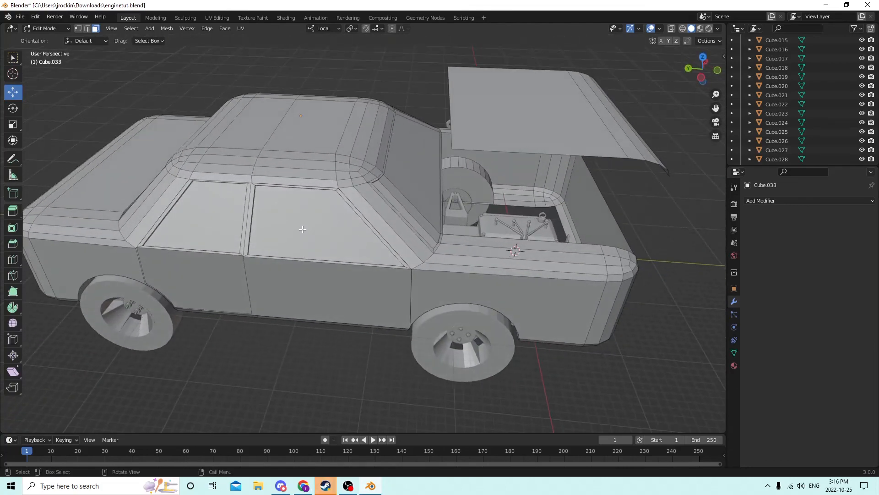
middle_drag(303, 228, 474, 225)
scroll(512, 206, up, 2)
key(Tab)
key(Tab)
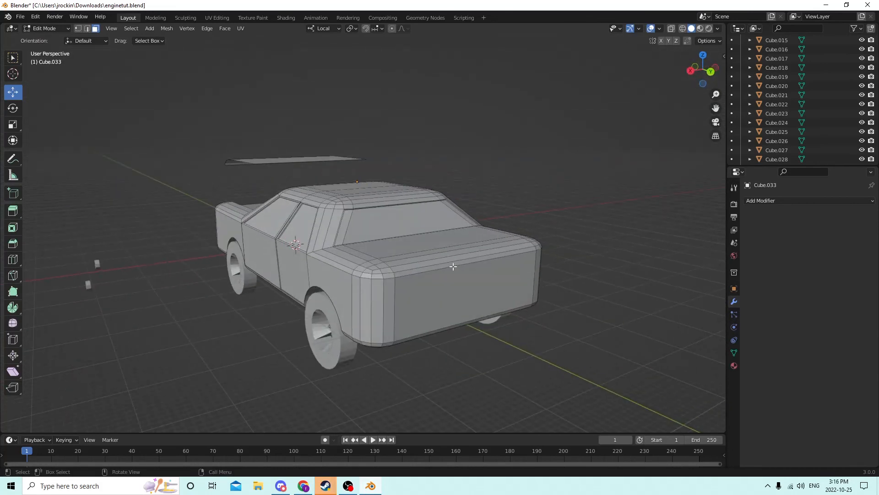
ctrl+click(437, 246)
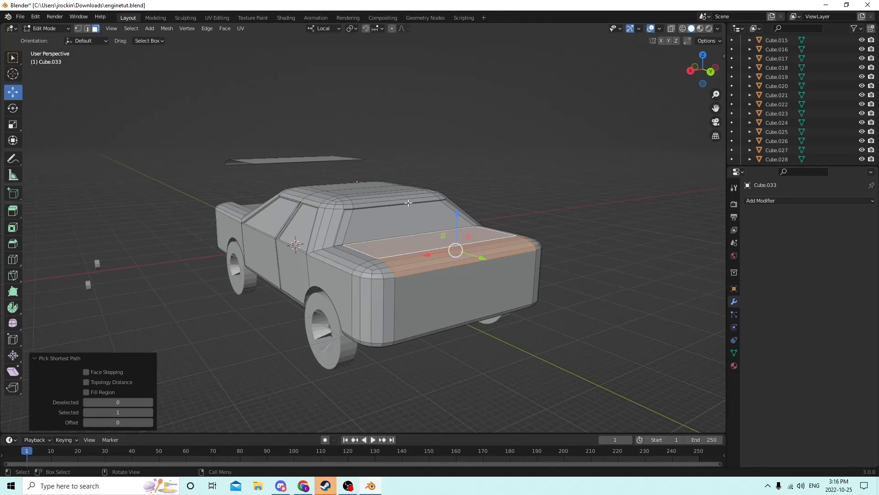
middle_drag(408, 202, 432, 205)
key(shift+d)
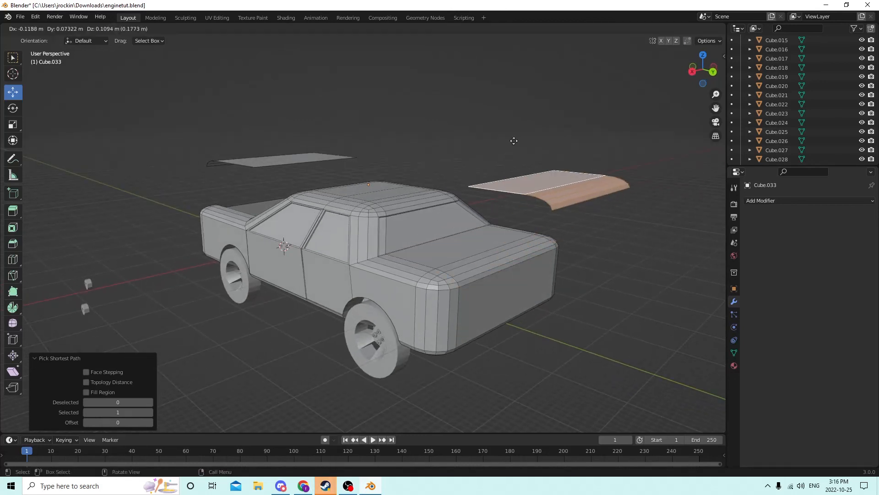
right_click(516, 134)
middle_drag(516, 134, 512, 174)
drag(508, 186, 518, 108)
Try to delete the original trunk lid faces on the body by adding them to the current selection
middle_drag(518, 107, 487, 150)
shift+click(418, 290)
middle_drag(418, 289, 406, 272)
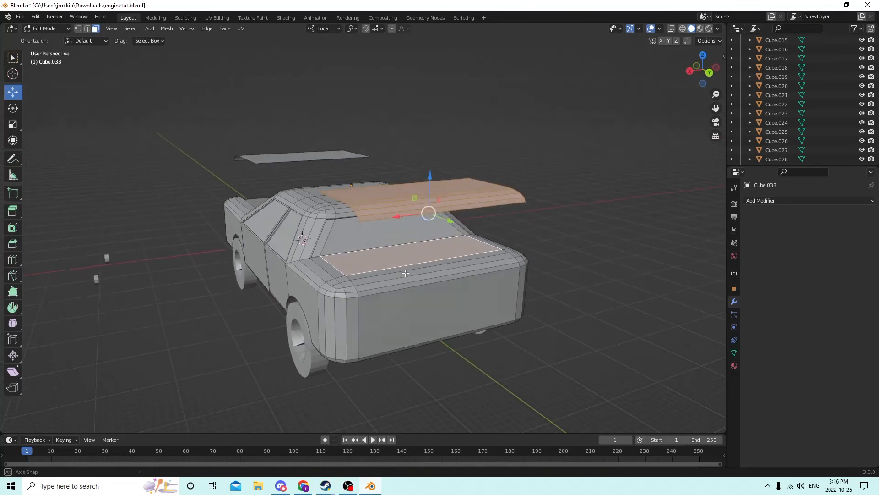
ctrl+click(425, 259)
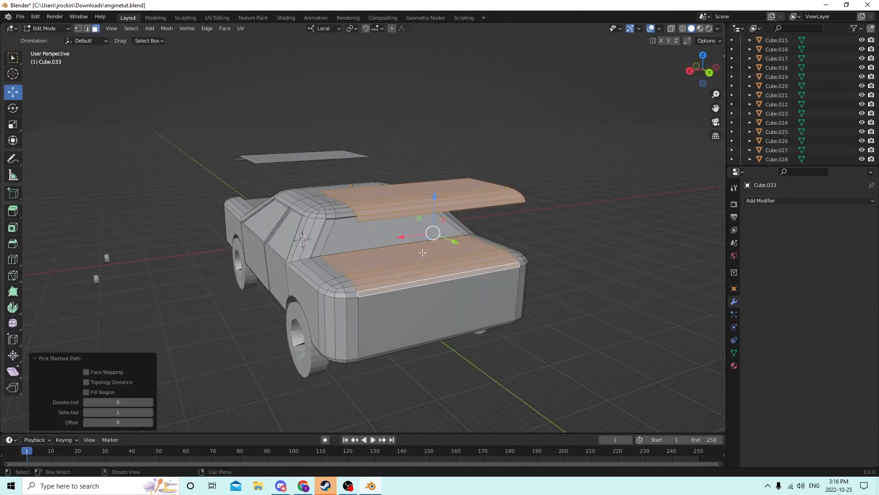
key(x)
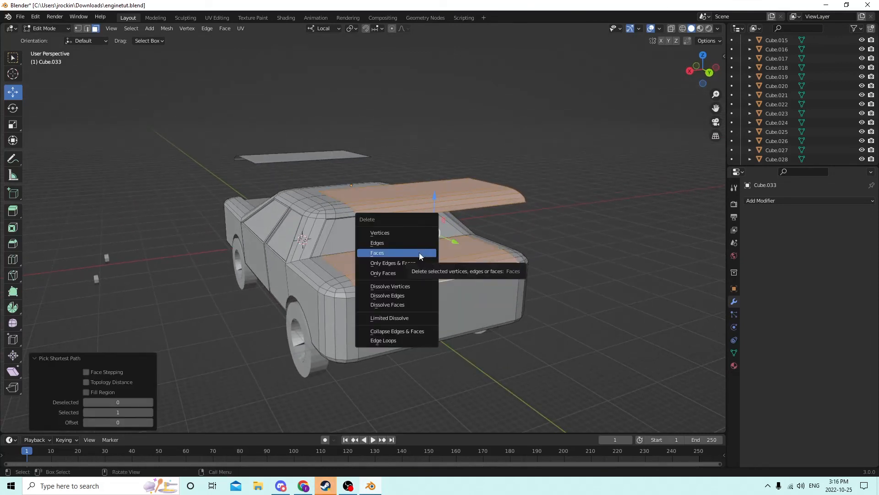
click(419, 252)
middle_drag(415, 252, 456, 220)
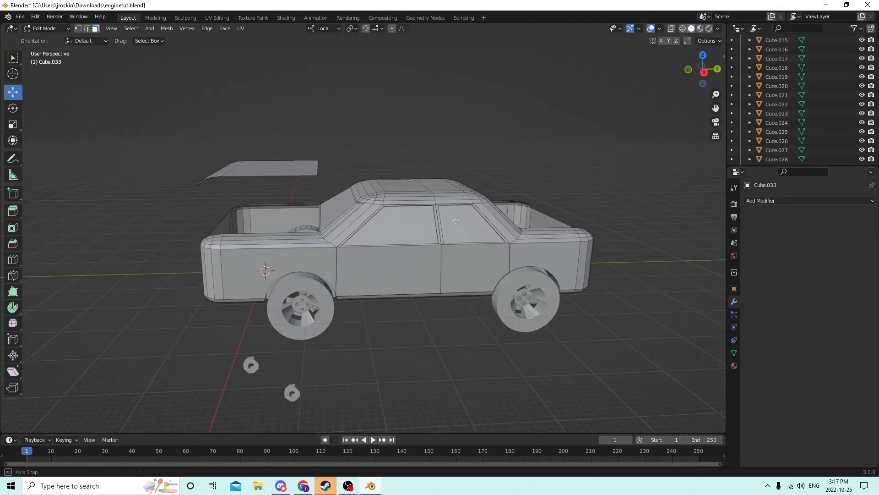
Undo the last face deletion and the selection made before it
click(35, 17)
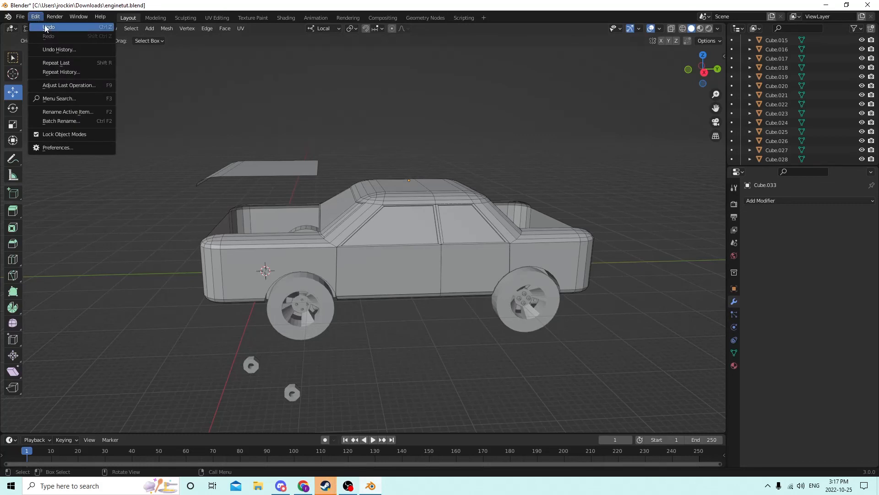
click(45, 29)
middle_drag(539, 190, 616, 294)
key(ctrl+z)
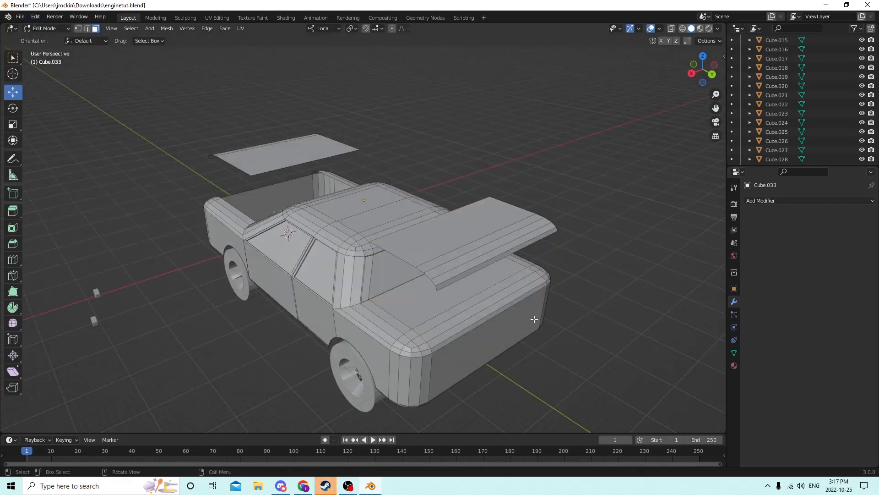
Select only the original trunk lid faces on the body and delete them to open the trunk
click(434, 314)
ctrl+click(454, 337)
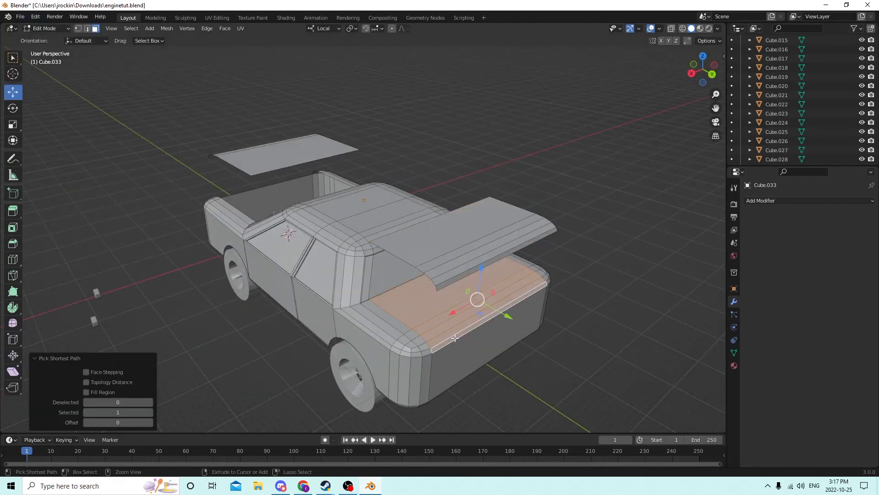
key(x)
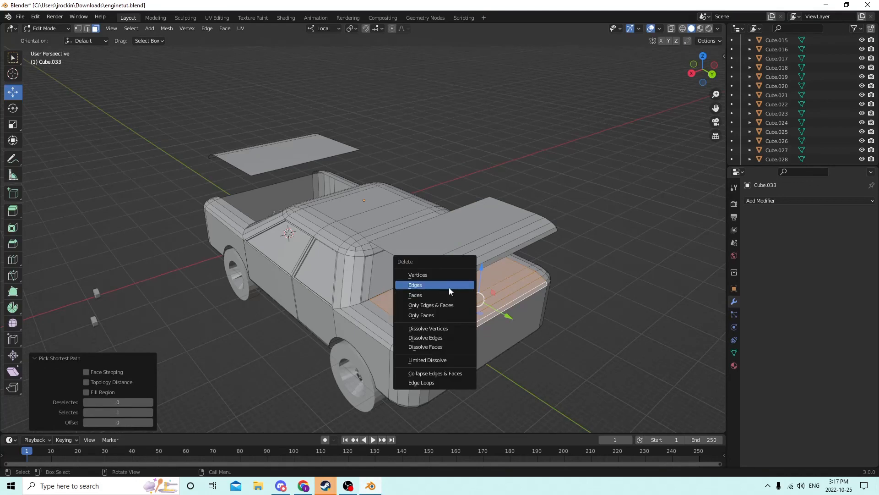
click(447, 294)
Examine the car from all sides, including the raised hood and trunk lid, the open bays and the windows
middle_drag(447, 294, 268, 242)
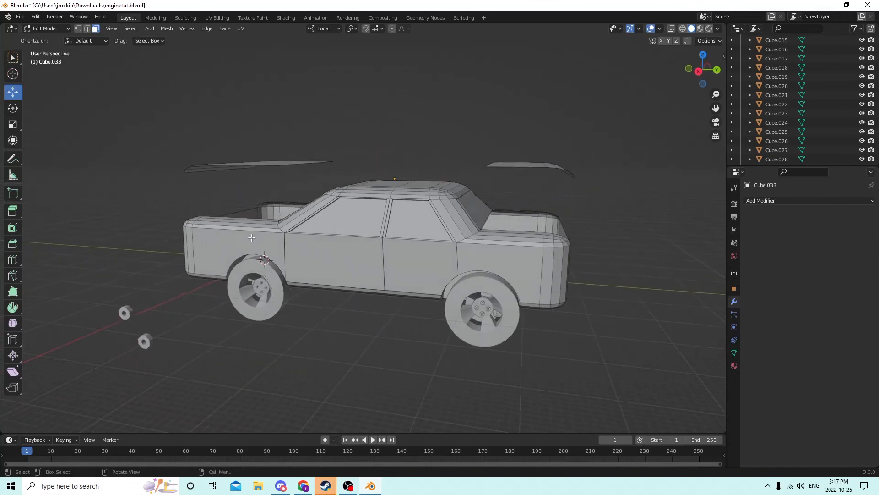
scroll(268, 242, up, 12)
middle_drag(333, 320, 506, 290)
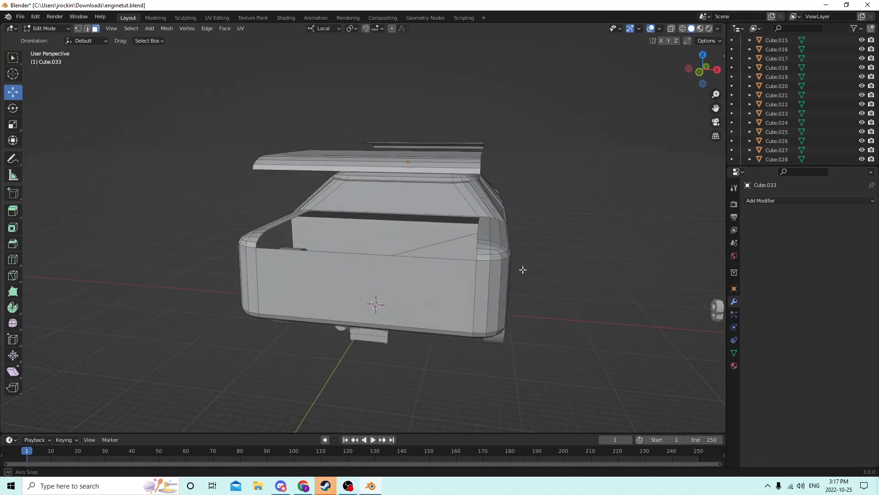
middle_drag(423, 277, 483, 261)
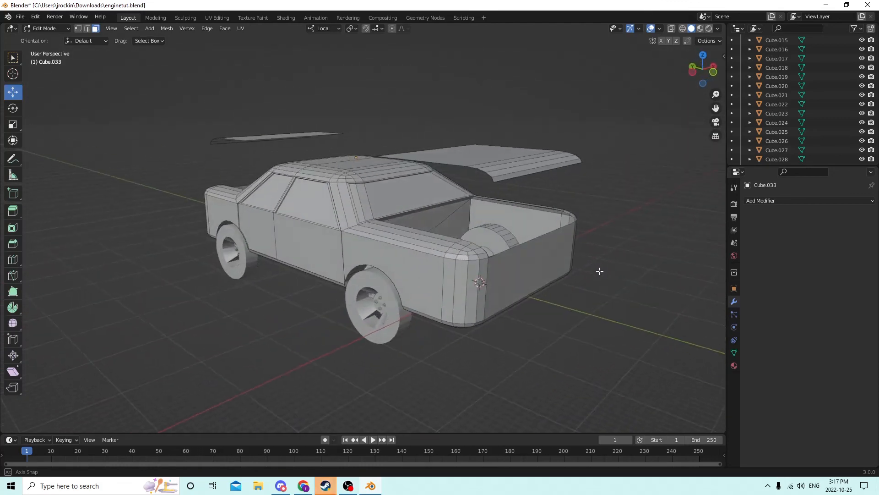
middle_drag(500, 280, 309, 257)
middle_drag(367, 255, 351, 219)
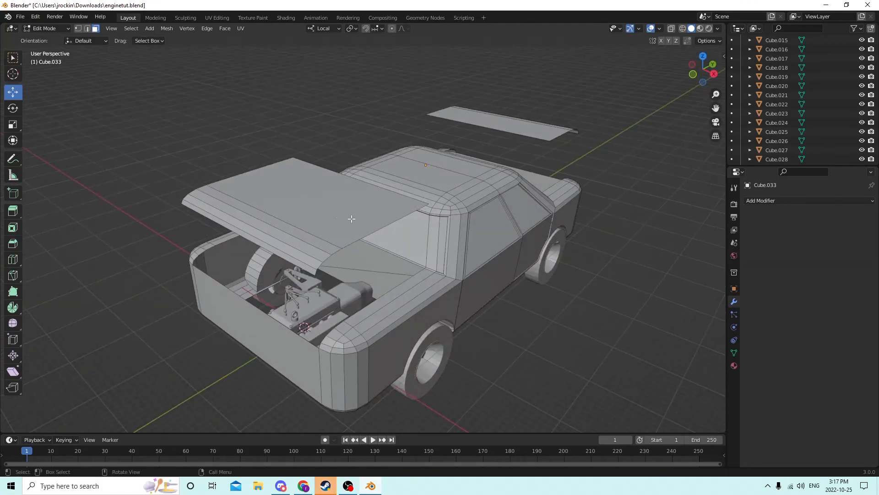
shift+middle_drag(440, 233, 401, 187)
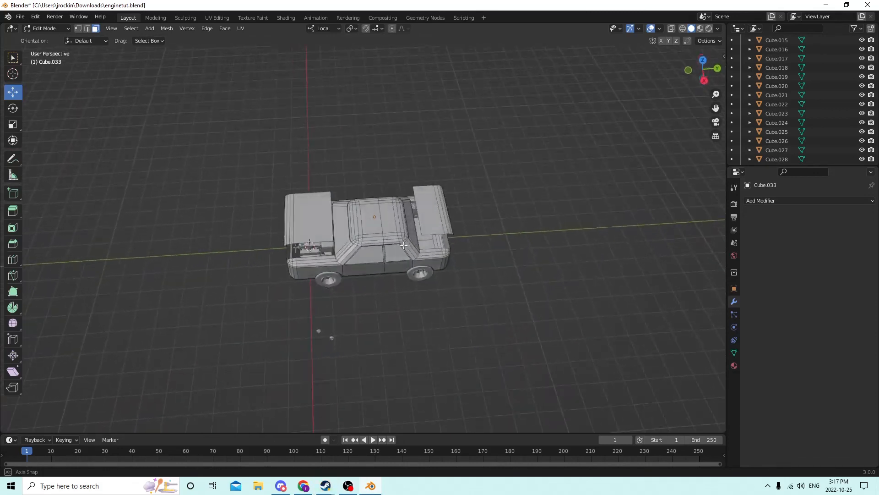
scroll(351, 235, up, 6)
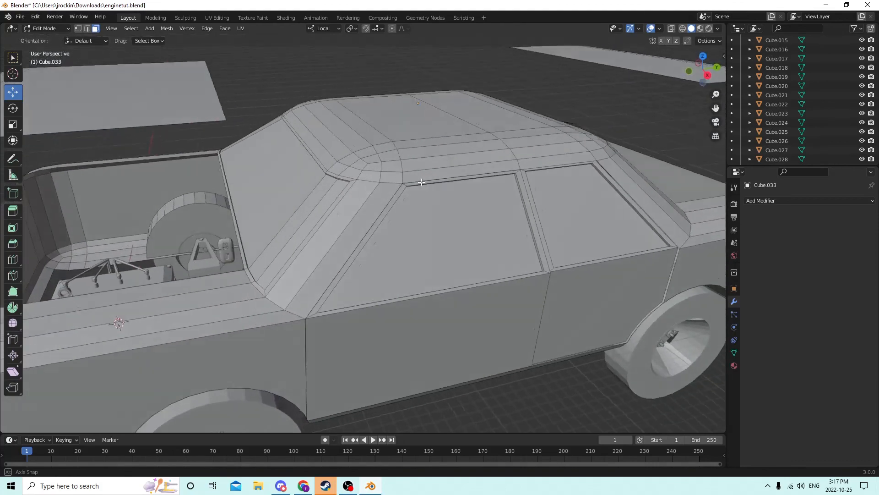
scroll(428, 182, down, 5)
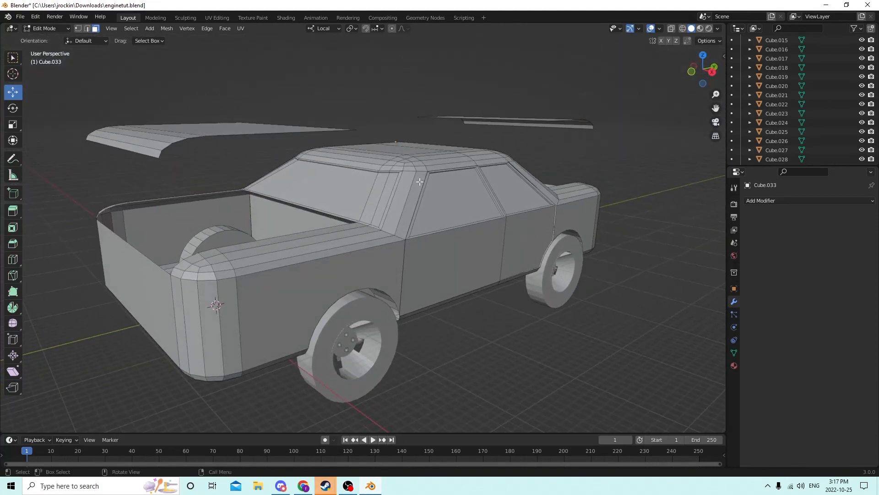